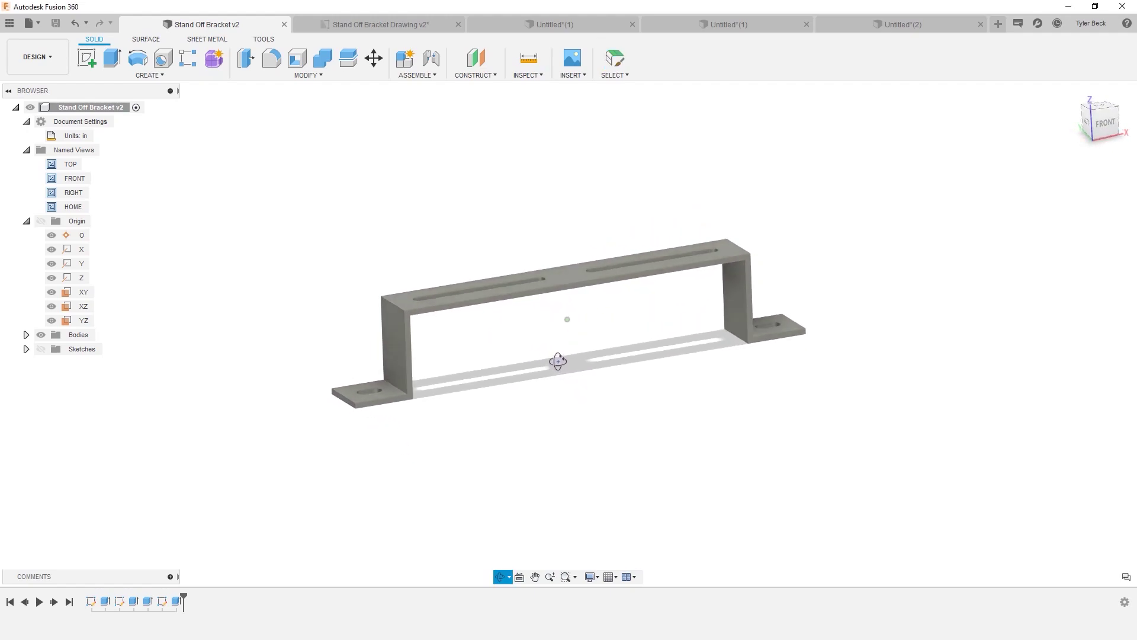
Step: Orbit the bracket model to inspect its slots, then view the Stand Off Bracket Drawing v2 sheet
key("Escape")
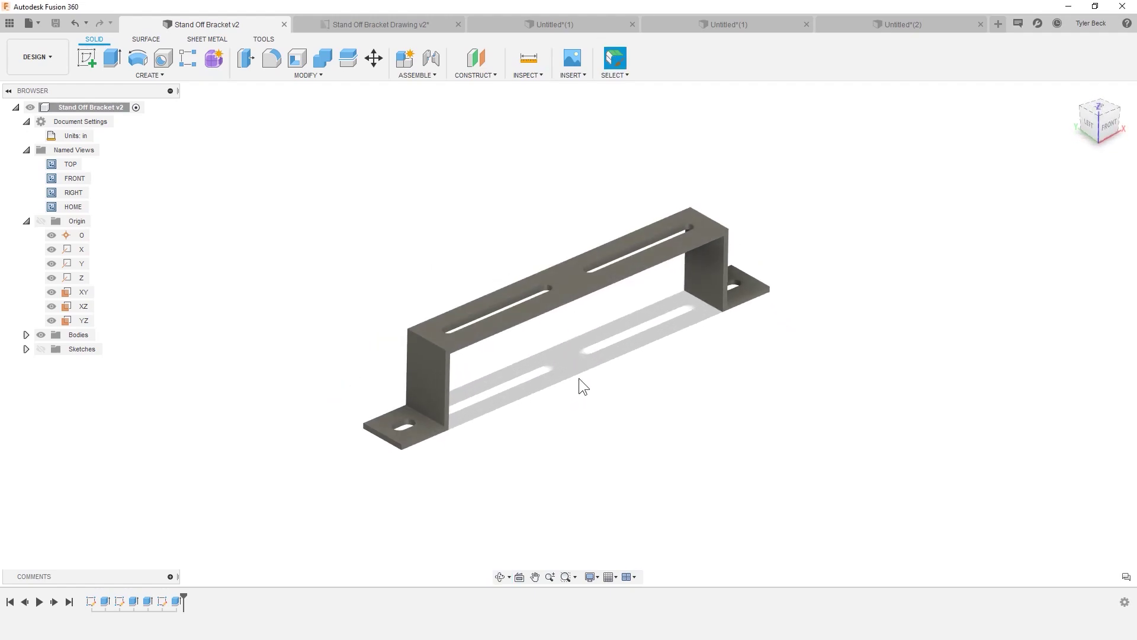
middle_click_drag(709, 385, 696, 410, "shift")
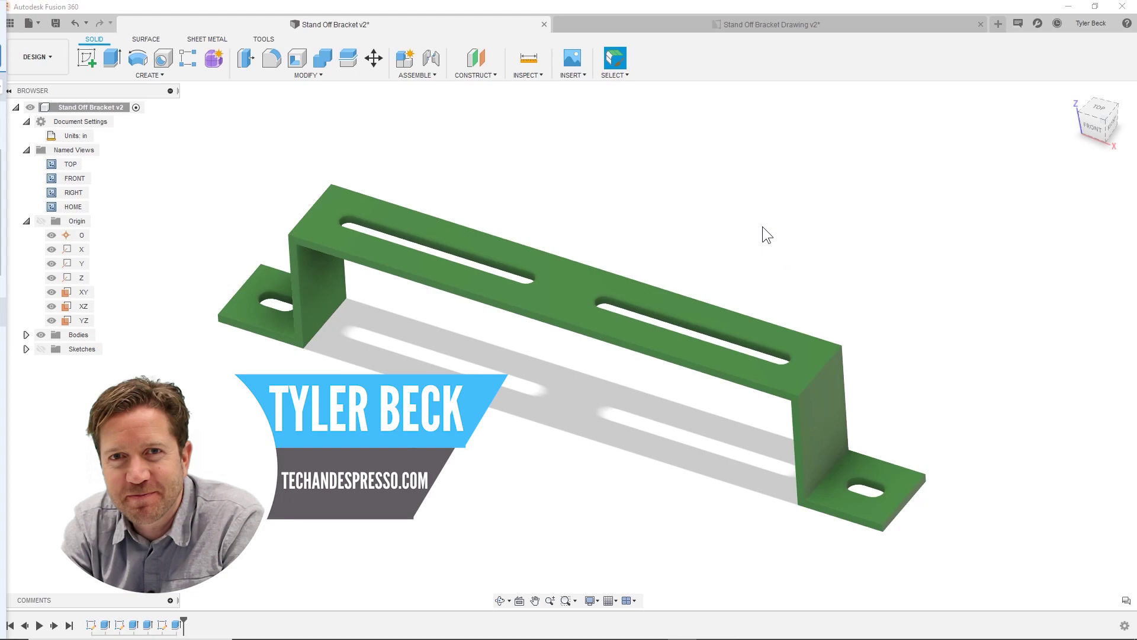
mouse_move(648, 356)
middle_mouse_down("shift")
mouse_move(670, 317)
mouse_move(652, 340)
mouse_move(653, 379)
mouse_move(651, 348)
mouse_move(650, 363)
middle_mouse_up("shift")
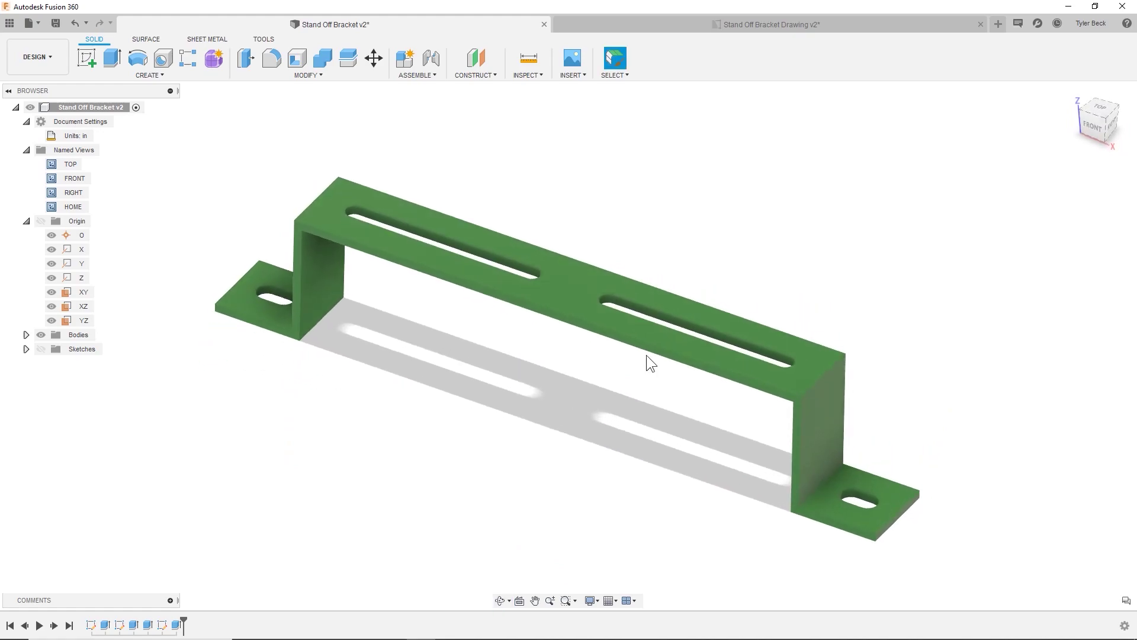
mouse_move(646, 354)
middle_mouse_down("shift")
mouse_move(637, 364)
mouse_move(655, 335)
middle_mouse_up("shift")
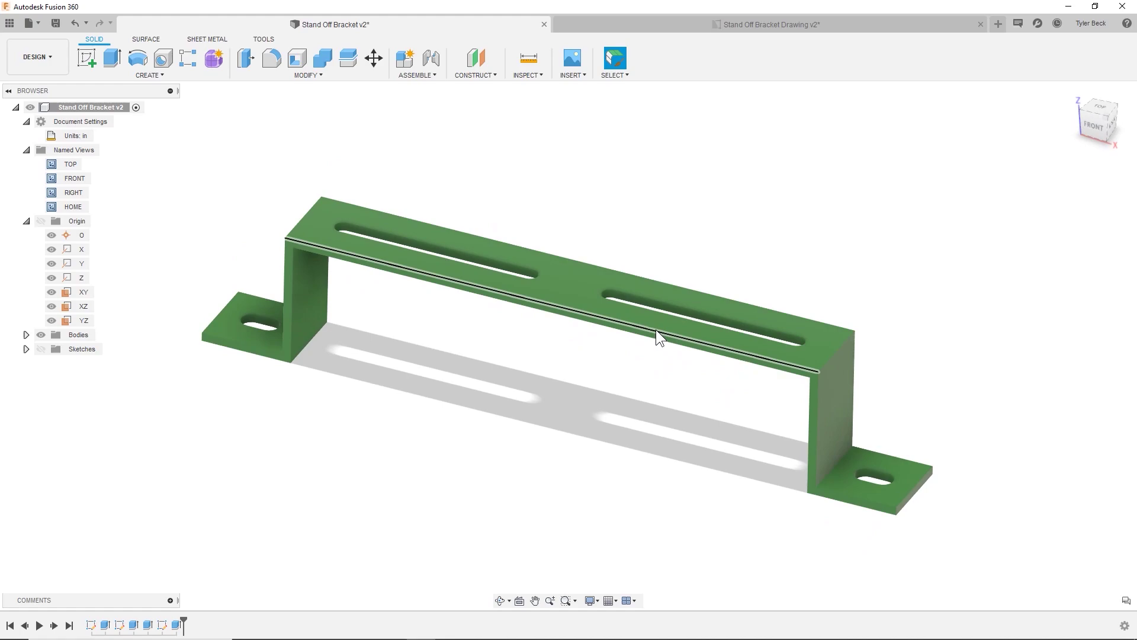
middle_click_drag(656, 329, 680, 378, "shift")
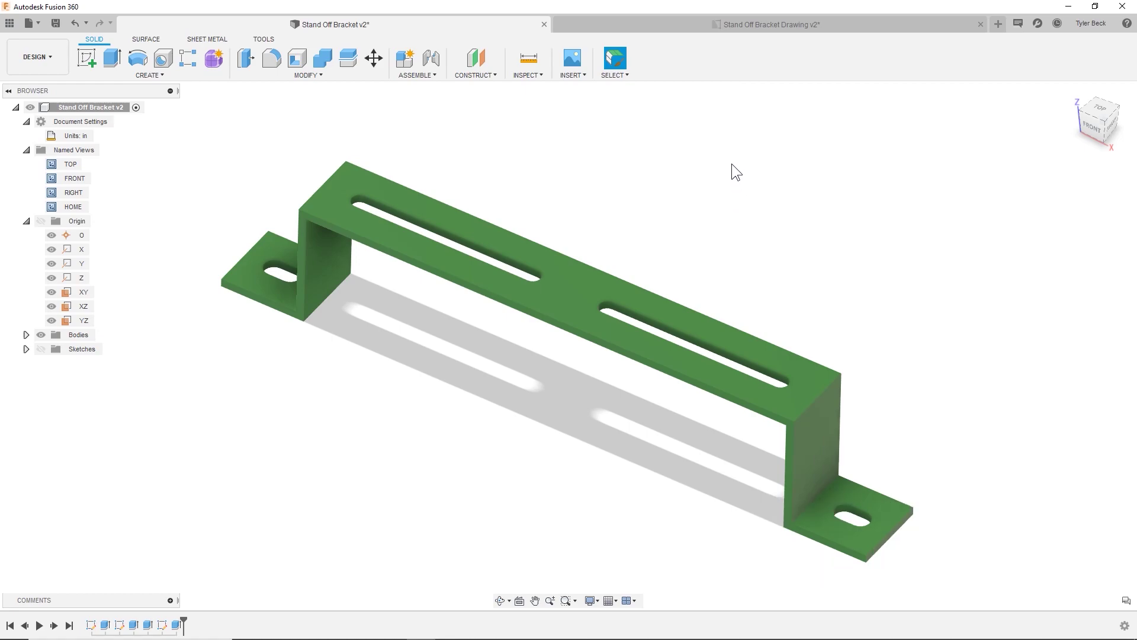
left_click(705, 26)
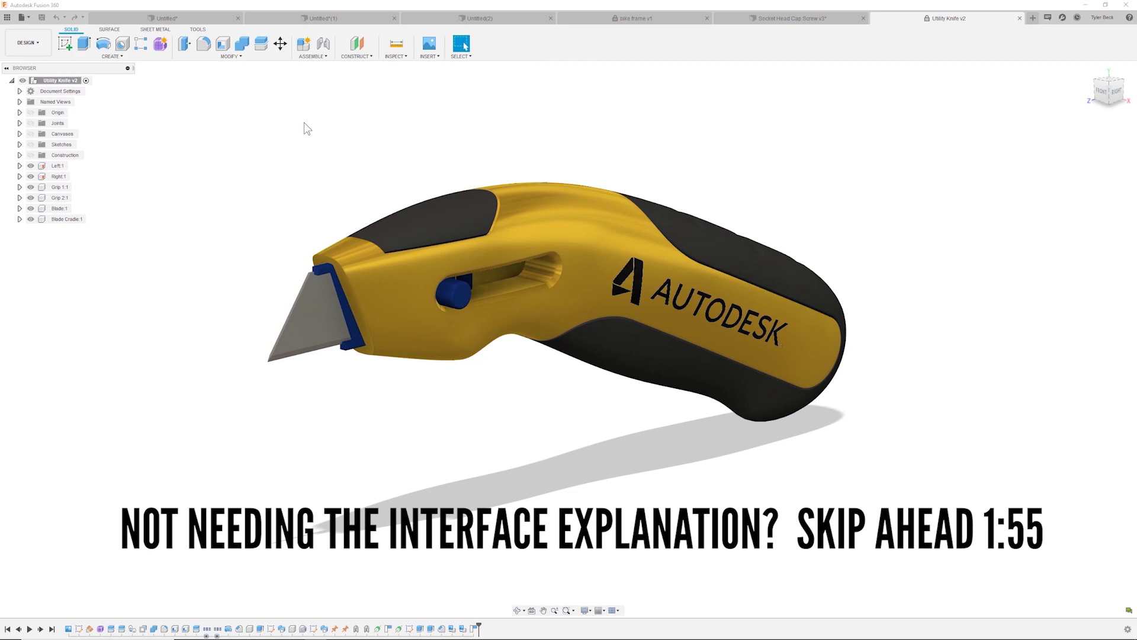
Step: Create a project named New Project under All Projects and add a new folder inside it
left_click(7, 17)
left_click(11, 69)
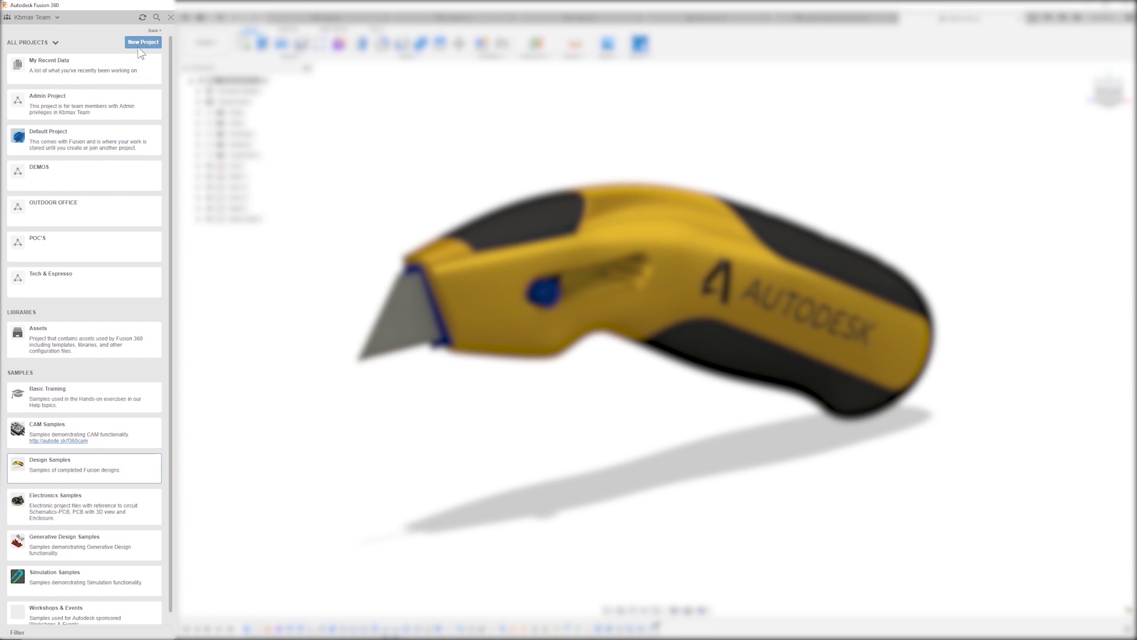
left_click(142, 42)
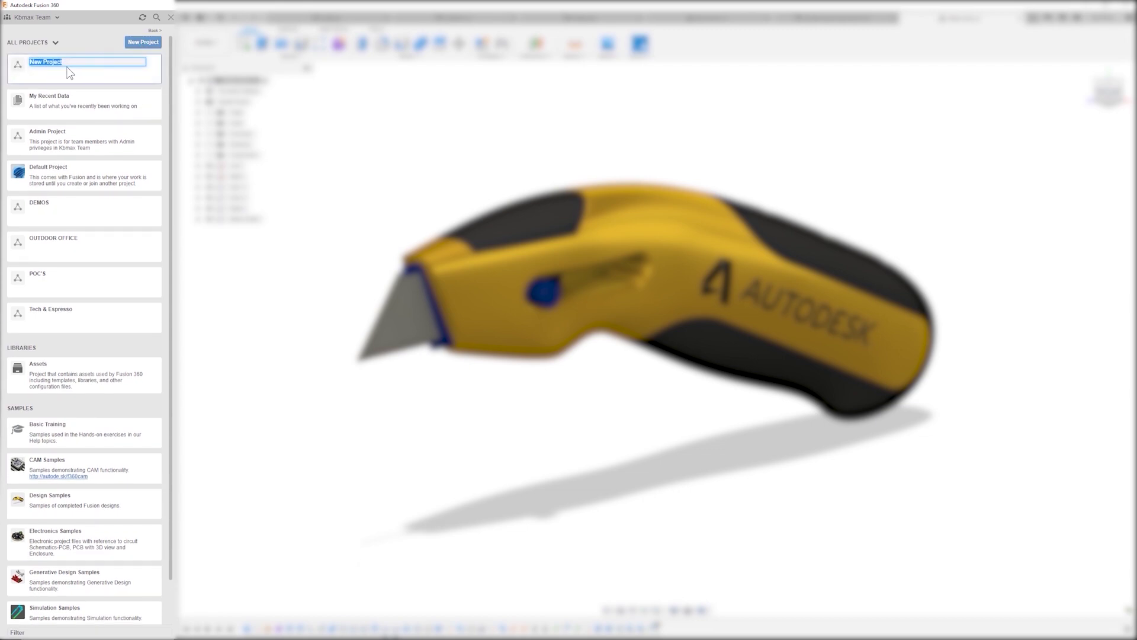
key("Return")
left_click(94, 59)
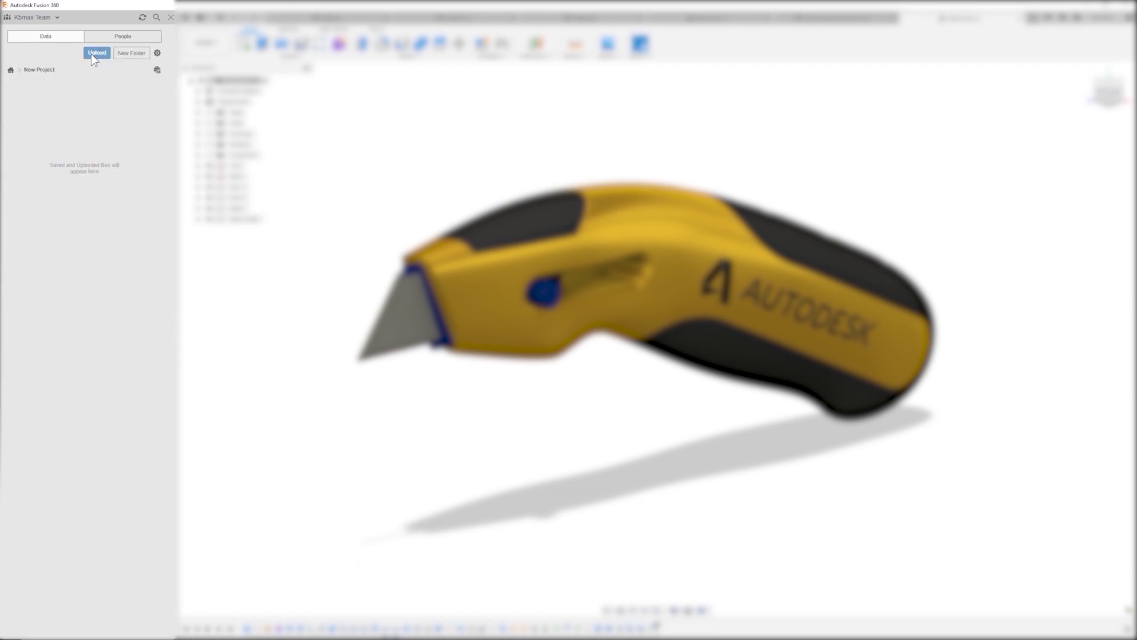
left_click(138, 54)
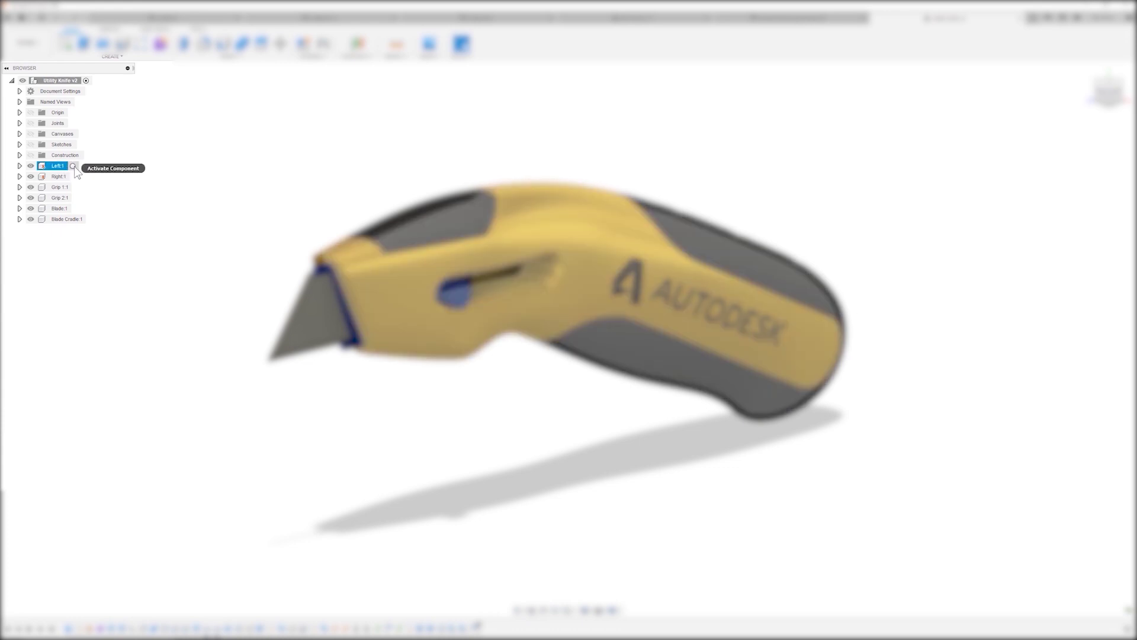
Step: Activate Left:1 then Right:1, expand Left:1's bodies, and hide the Left:1 knife half
left_click(75, 166)
left_click(75, 176)
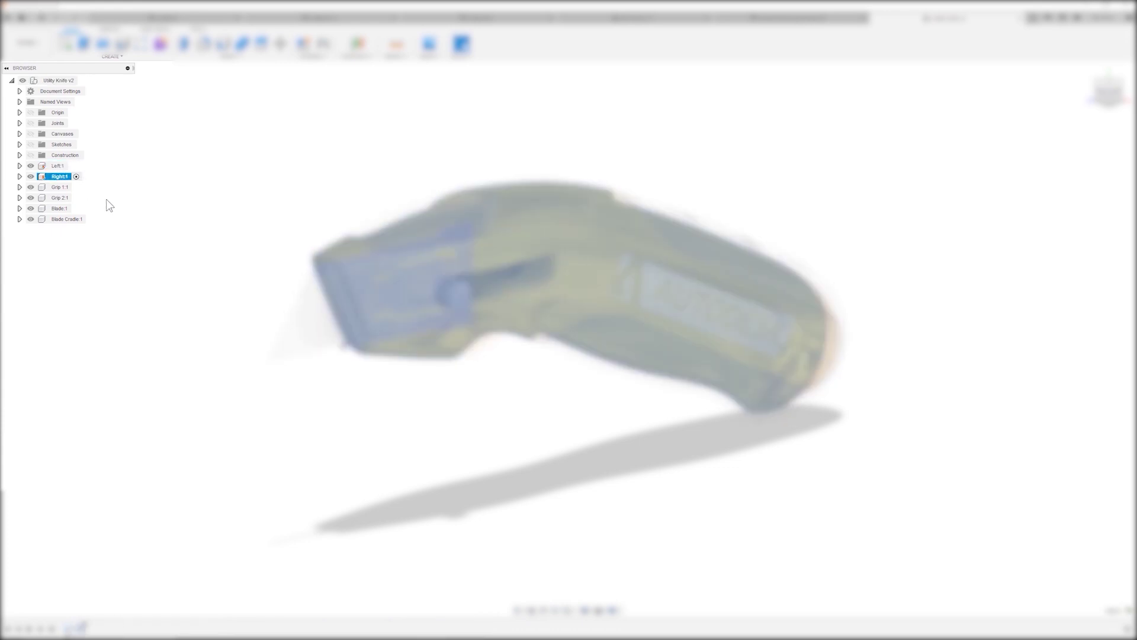
left_click(20, 166)
left_click(27, 187)
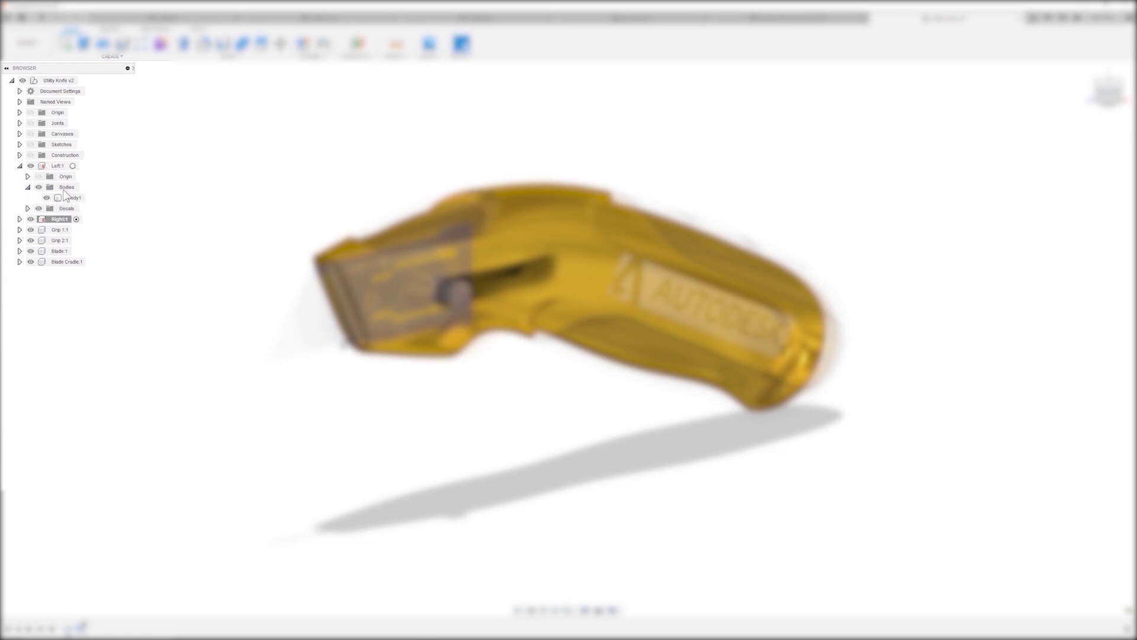
left_click(33, 169)
left_click(31, 166)
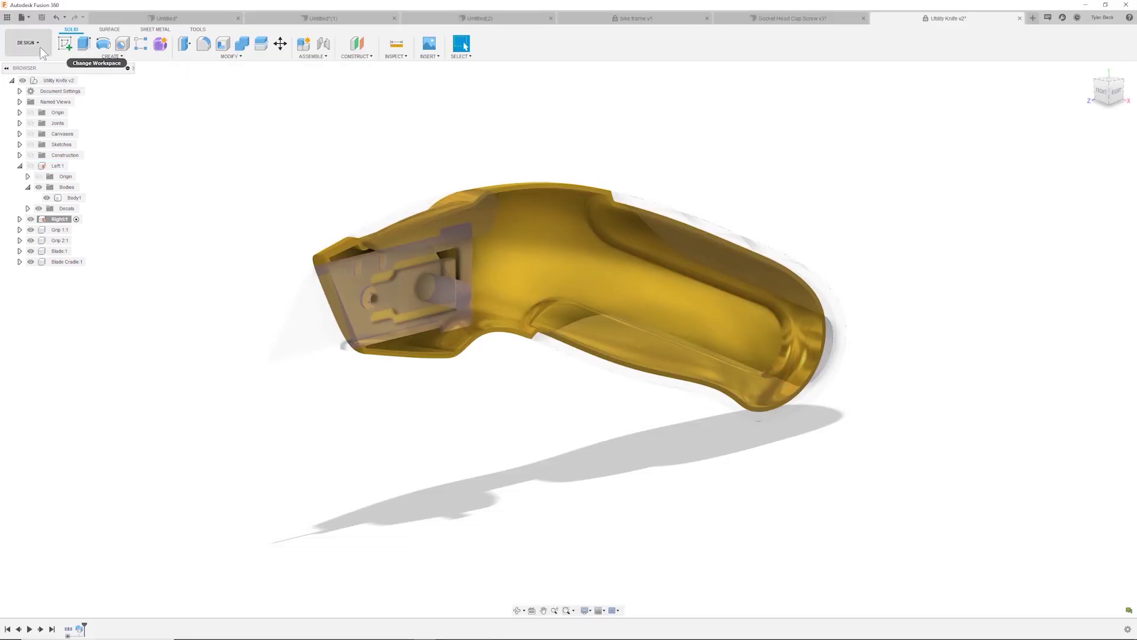
left_click(36, 42)
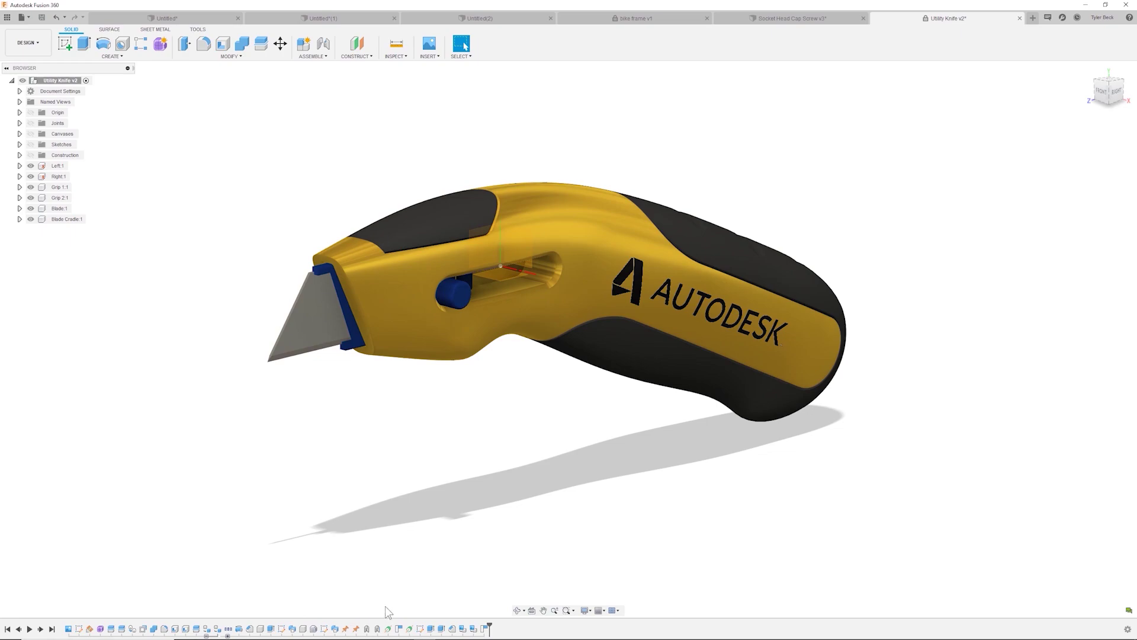
Step: Add a blank Untitled(3) design and look through the Job Status and Help menus
left_click(1031, 19)
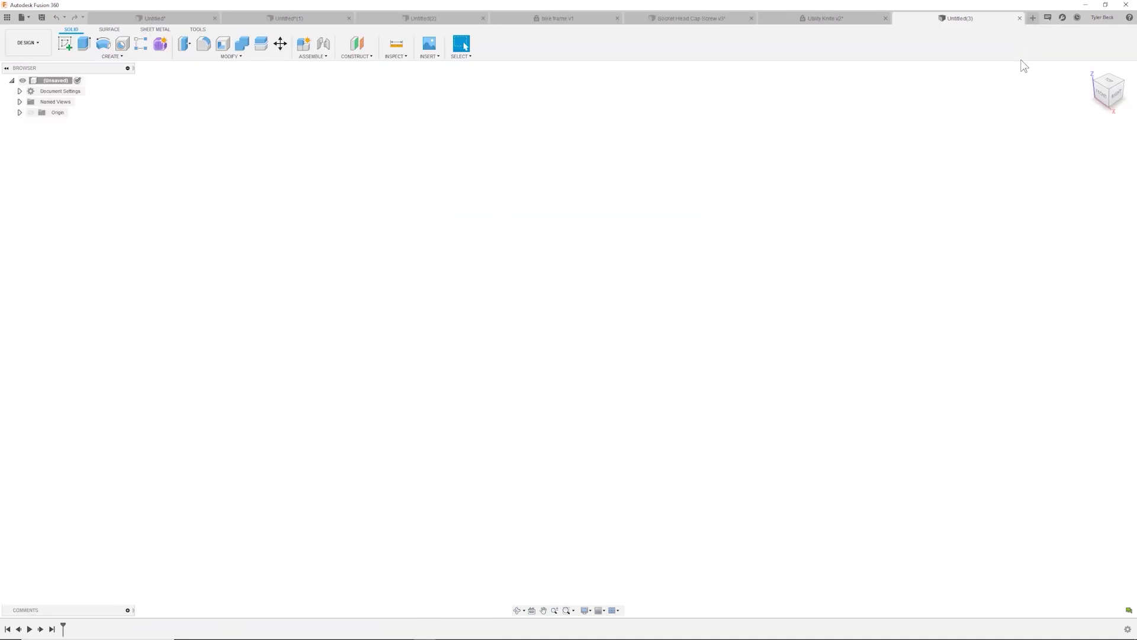
left_click(1077, 18)
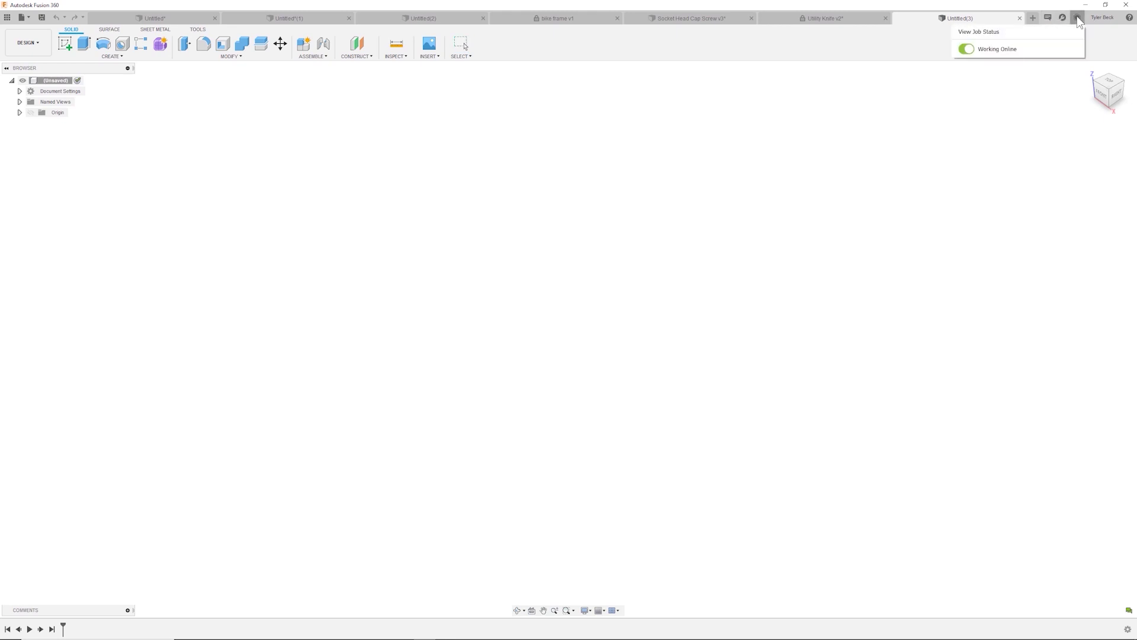
left_click(1129, 17)
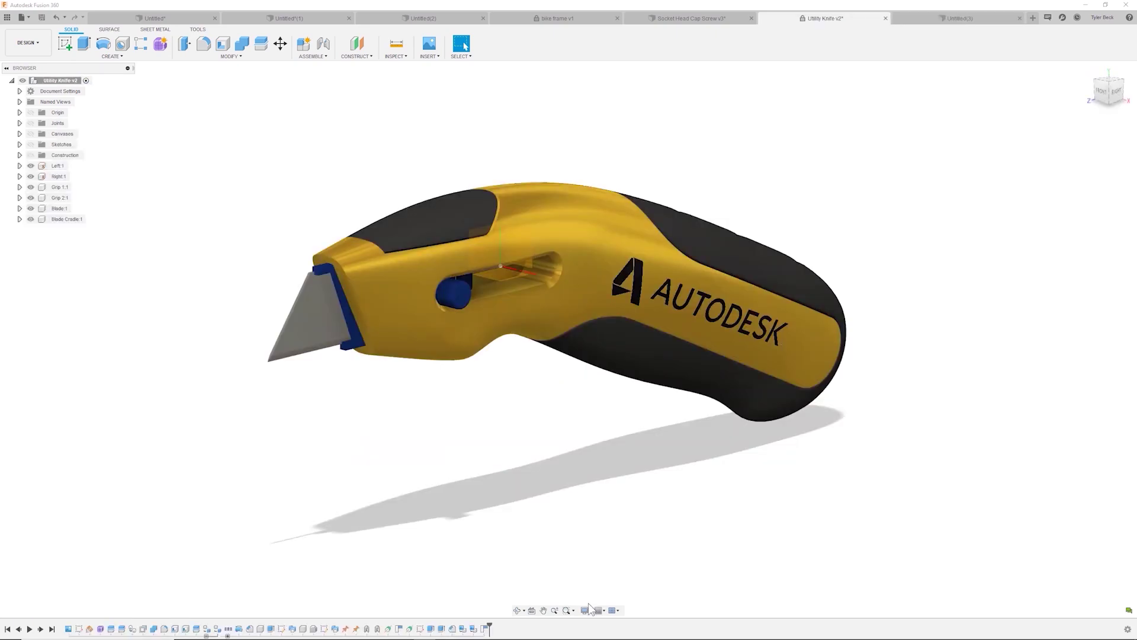
left_click(589, 610)
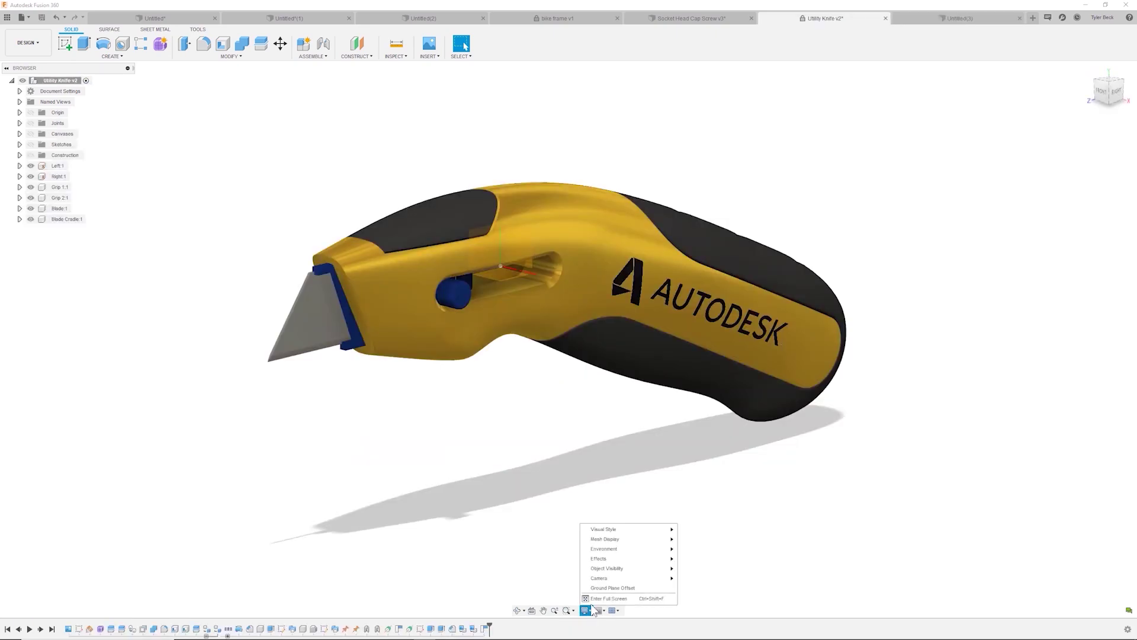
Step: Change the knife's visual style to Shaded with Hidden Edges, then to Wireframe
mouse_move(619, 533)
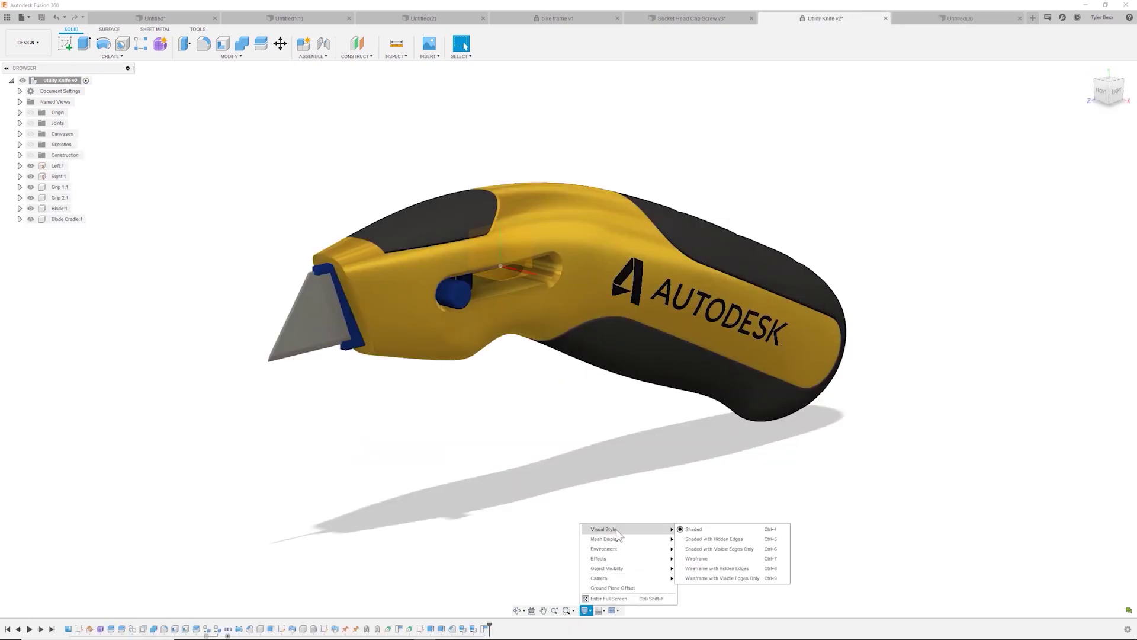
left_click(692, 539)
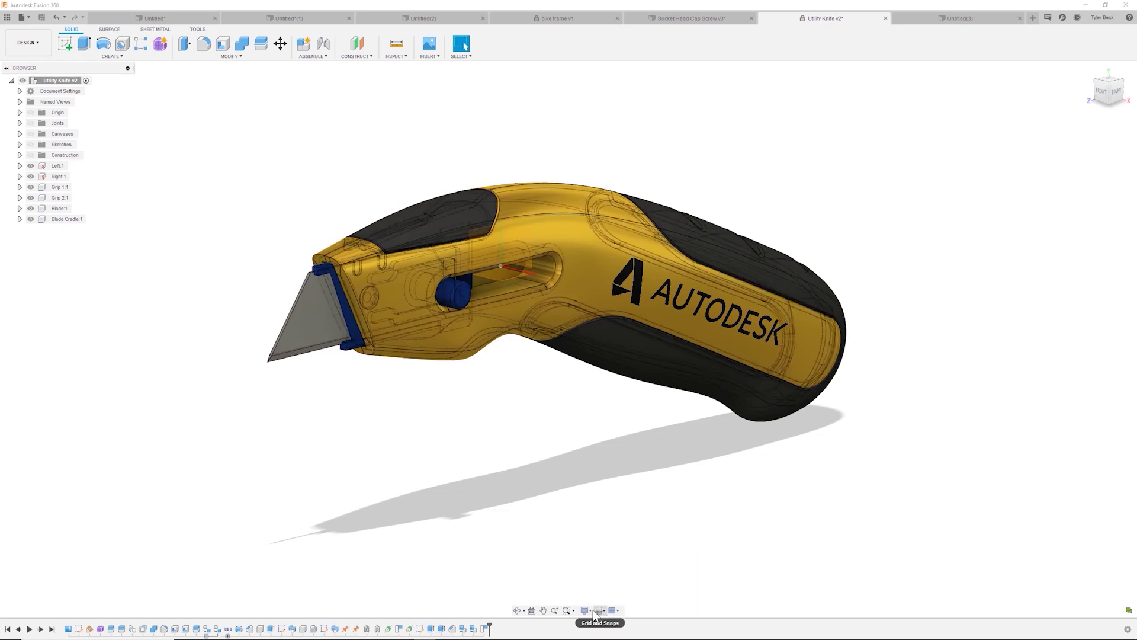
left_click(586, 610)
mouse_move(671, 533)
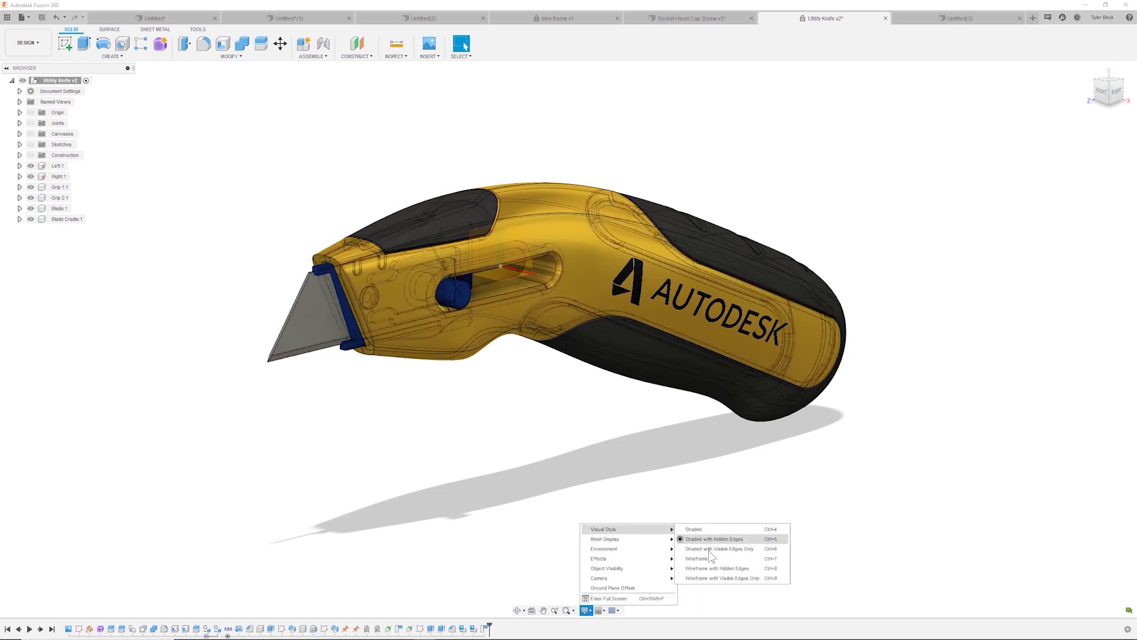
left_click(705, 559)
left_click(592, 611)
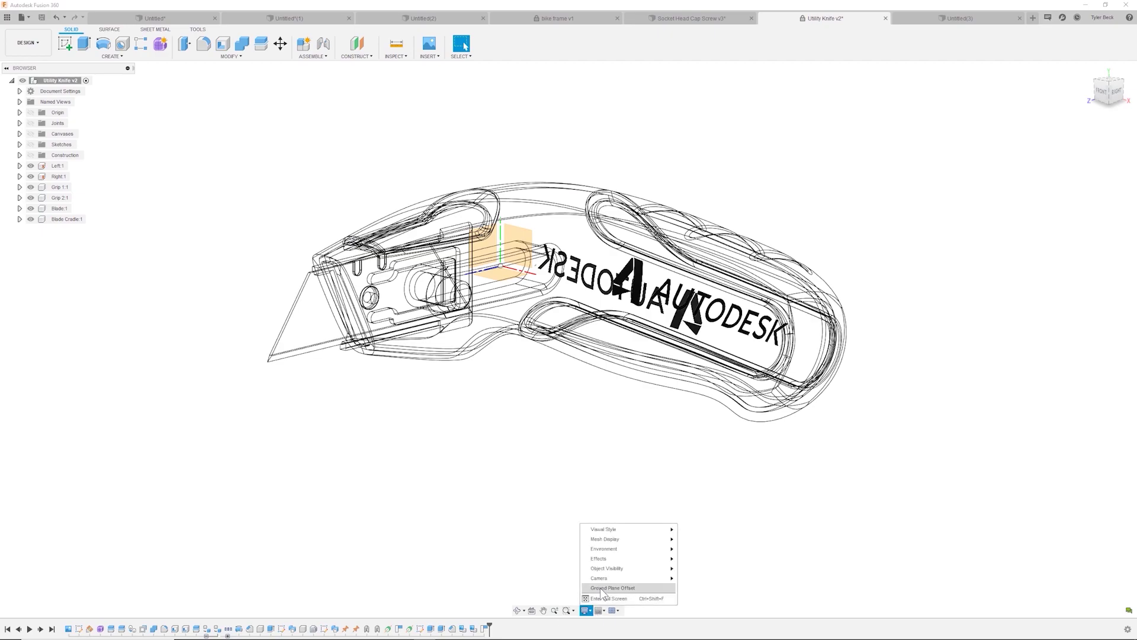
Step: Check the Zoom and Grid options, then split the canvas into Multiple Views
mouse_move(607, 577)
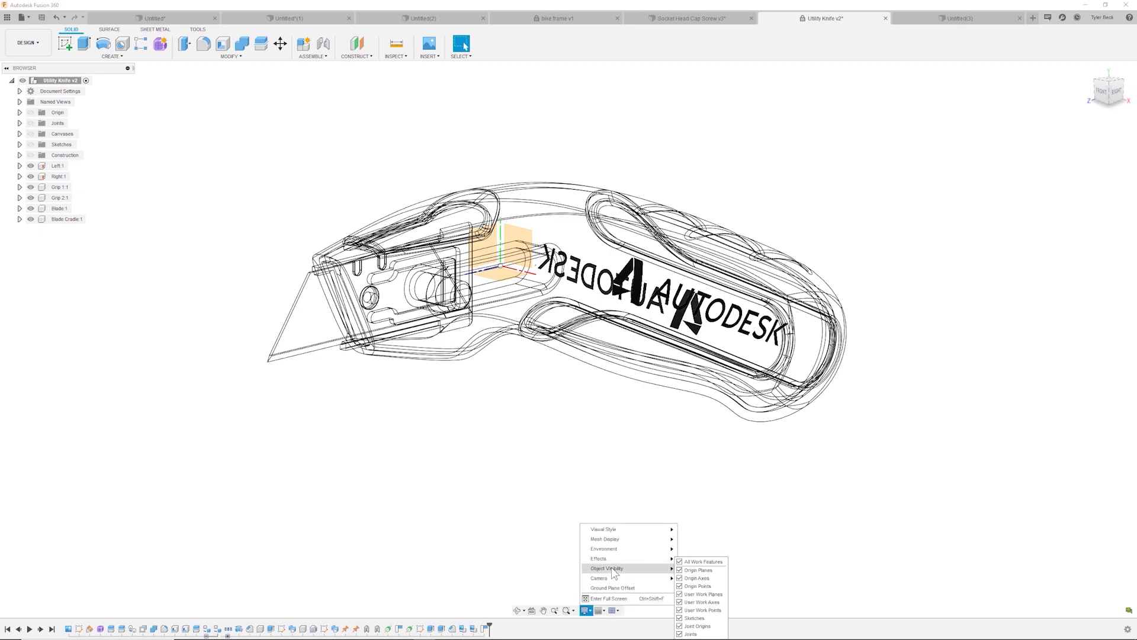
left_click(572, 610)
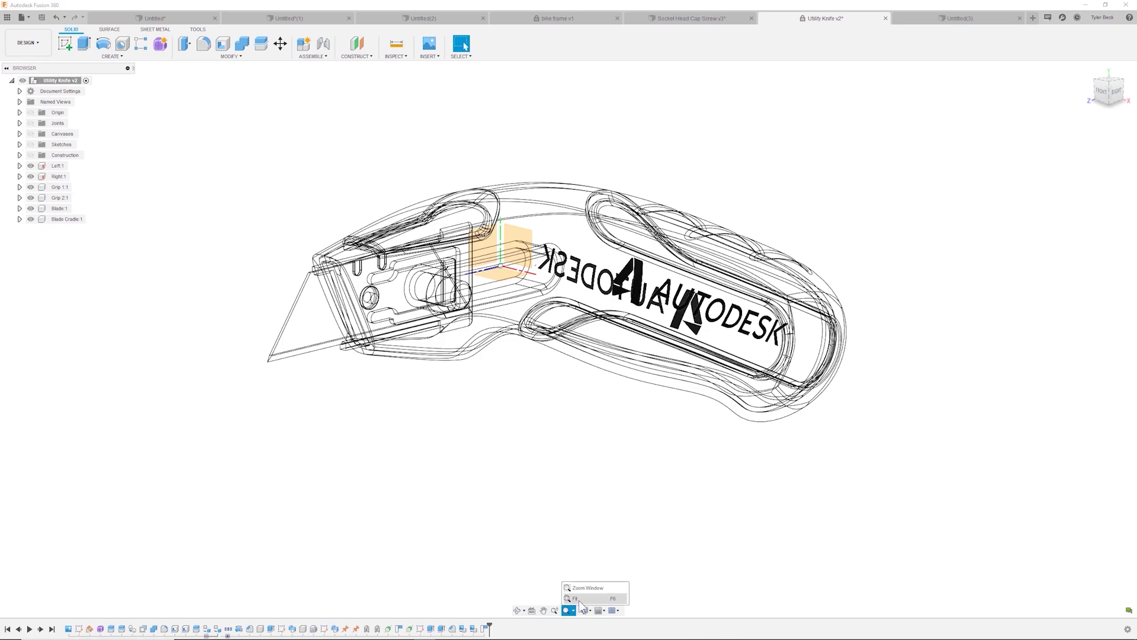
left_click(602, 612)
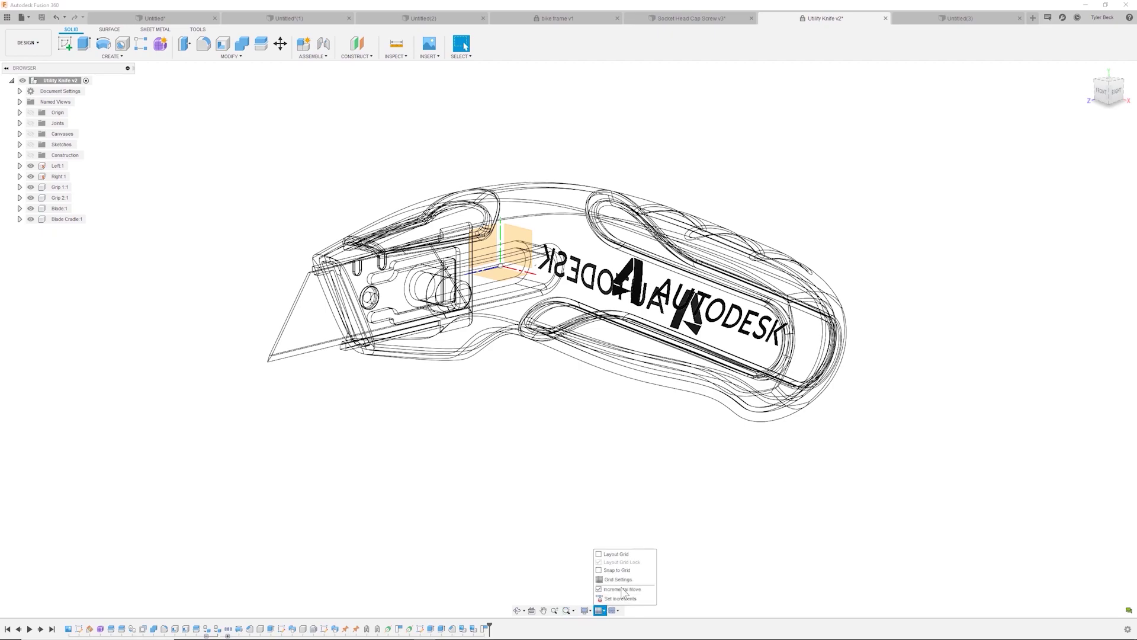
left_click(615, 610)
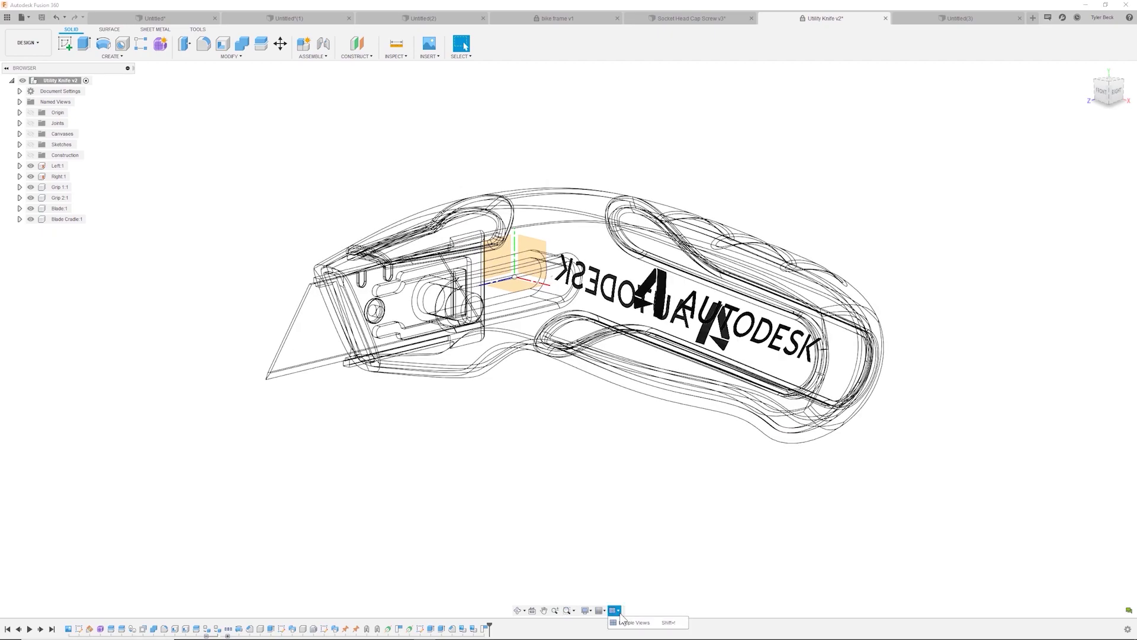
left_click(633, 623)
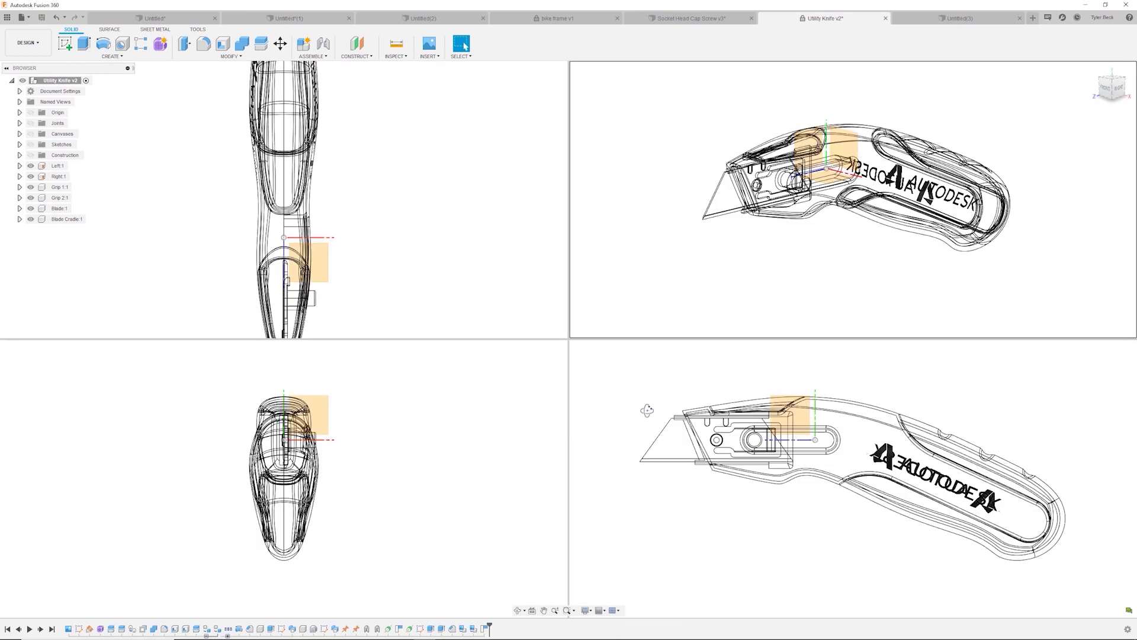
middle_click_drag(647, 410, 653, 418, "shift")
Step: Orbit the knife in the lower-right viewport
middle_click_drag(653, 419, 660, 426, "shift")
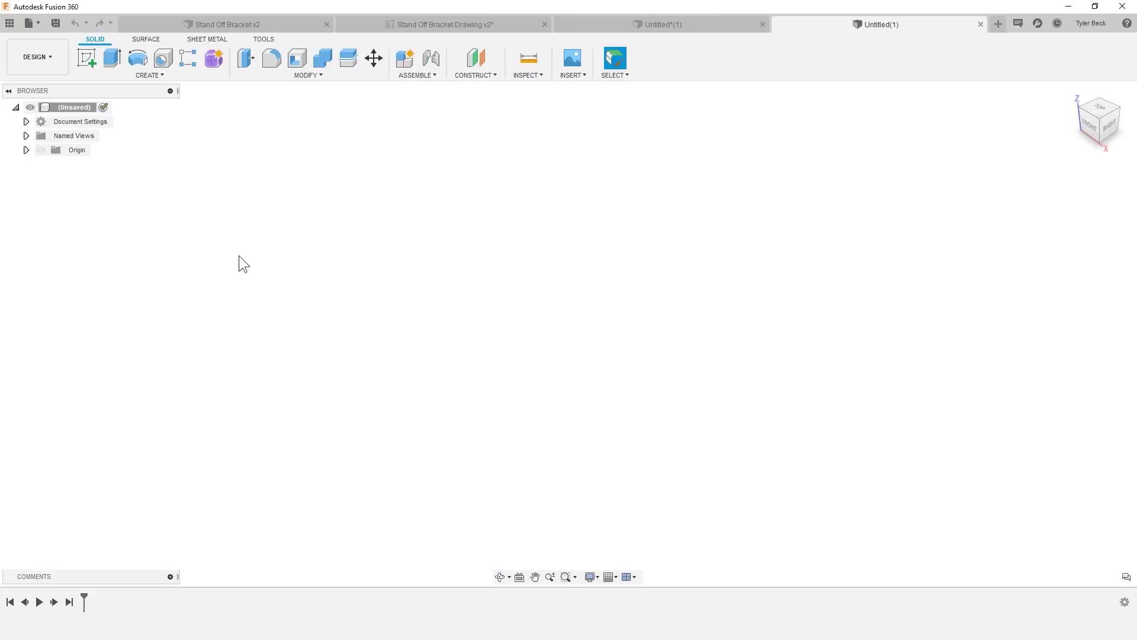
Step: Sketch a base rectangle on the vertical side plane and extrude it 60 mm
left_click(86, 57)
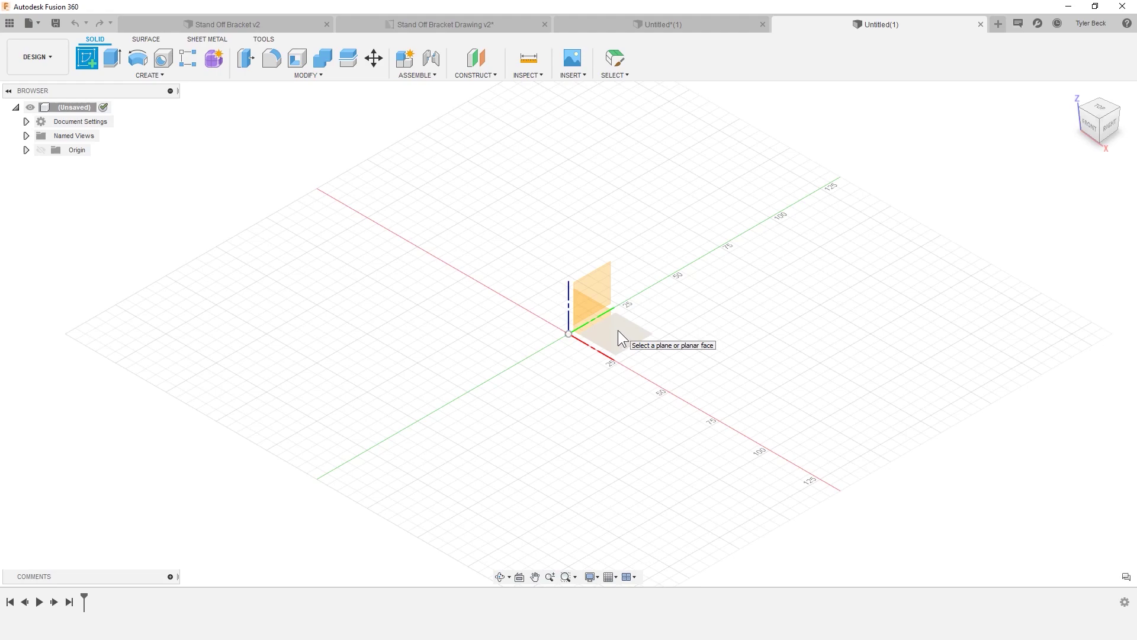
left_click(622, 340)
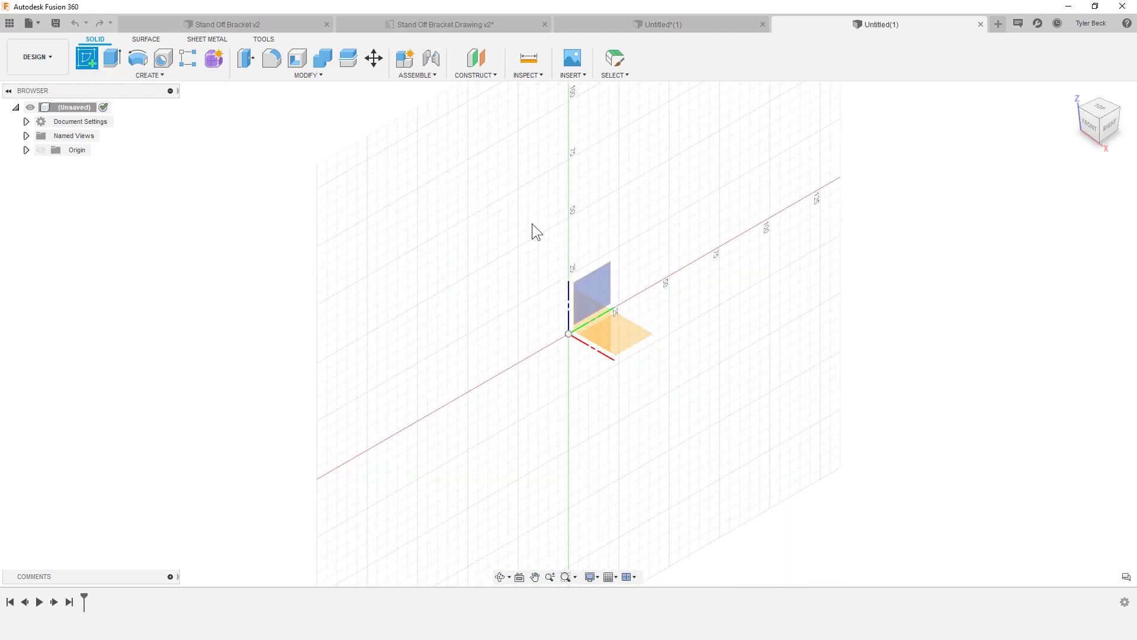
left_click(87, 58)
left_click(604, 284)
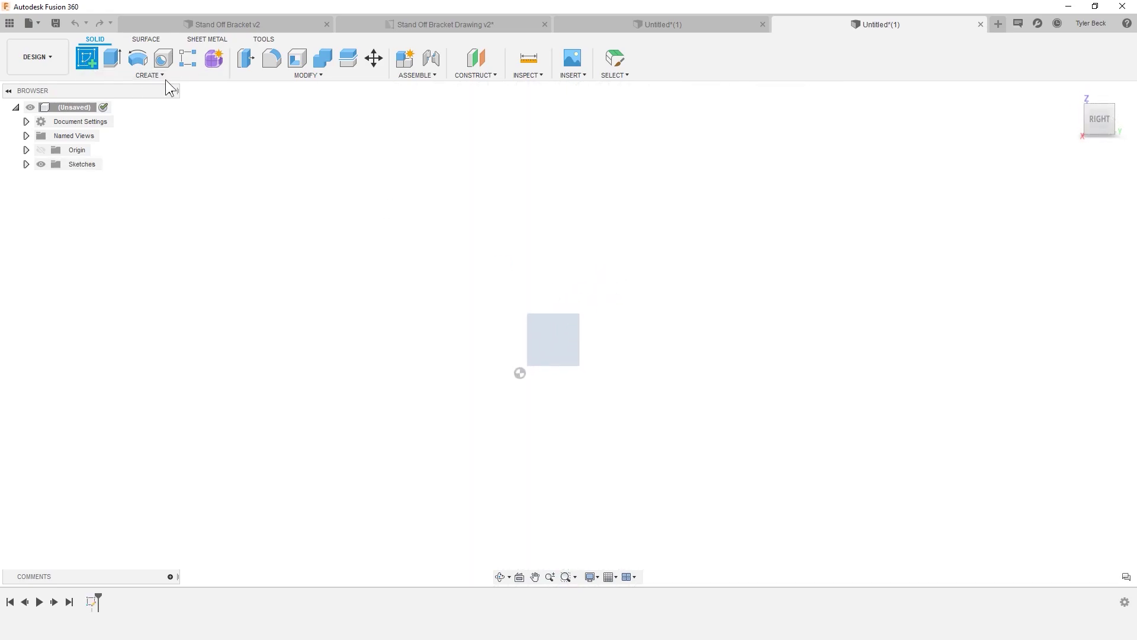
left_click(112, 58)
left_click(522, 373)
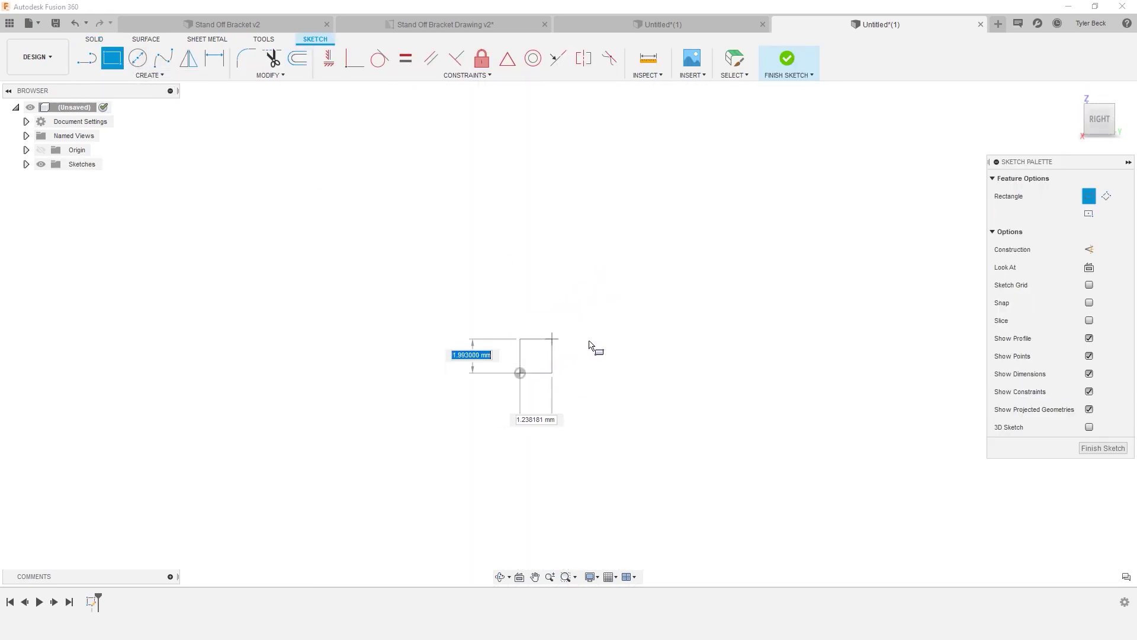
left_click(640, 348)
type("e")
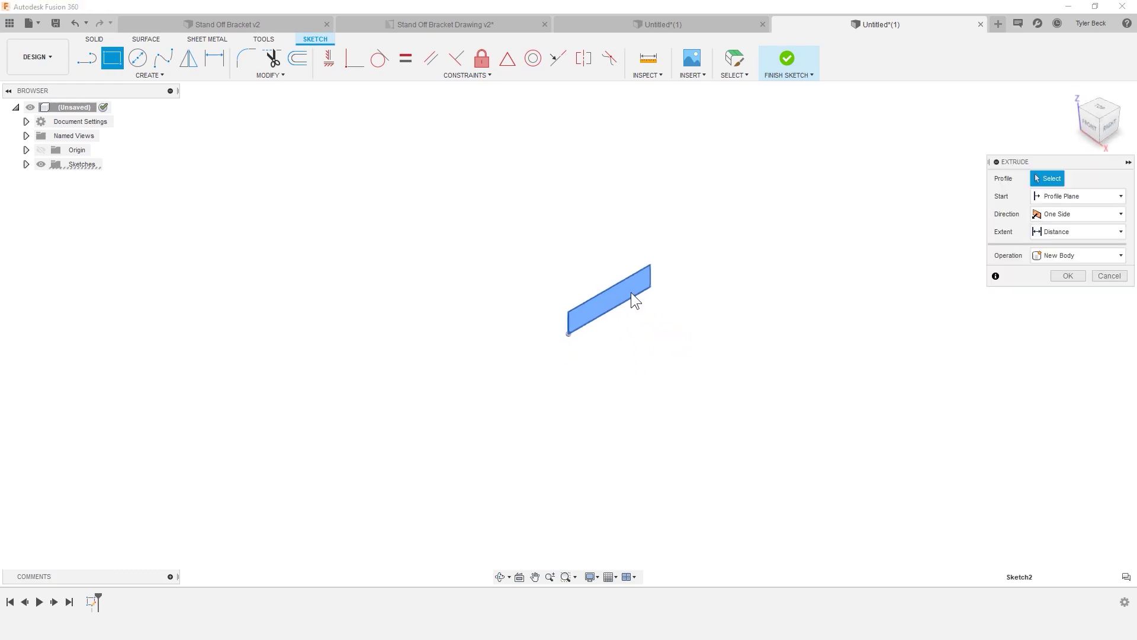
type("60")
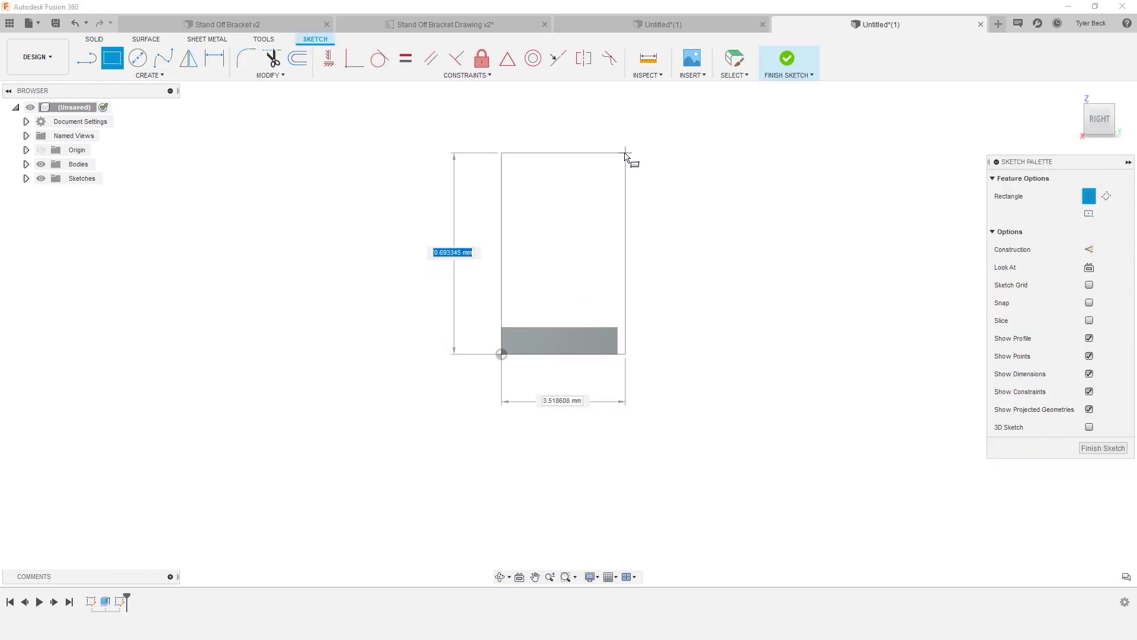
Step: Sketch the upright wall rectangle and extrude it 10 mm with Join
left_click(617, 157)
key("e")
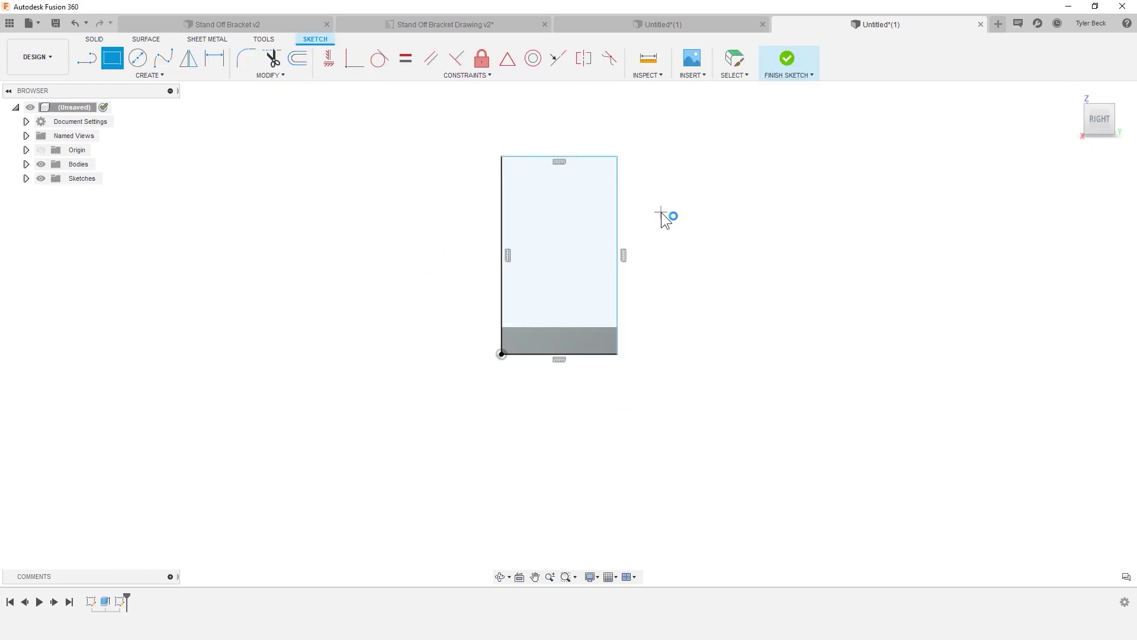
type("5")
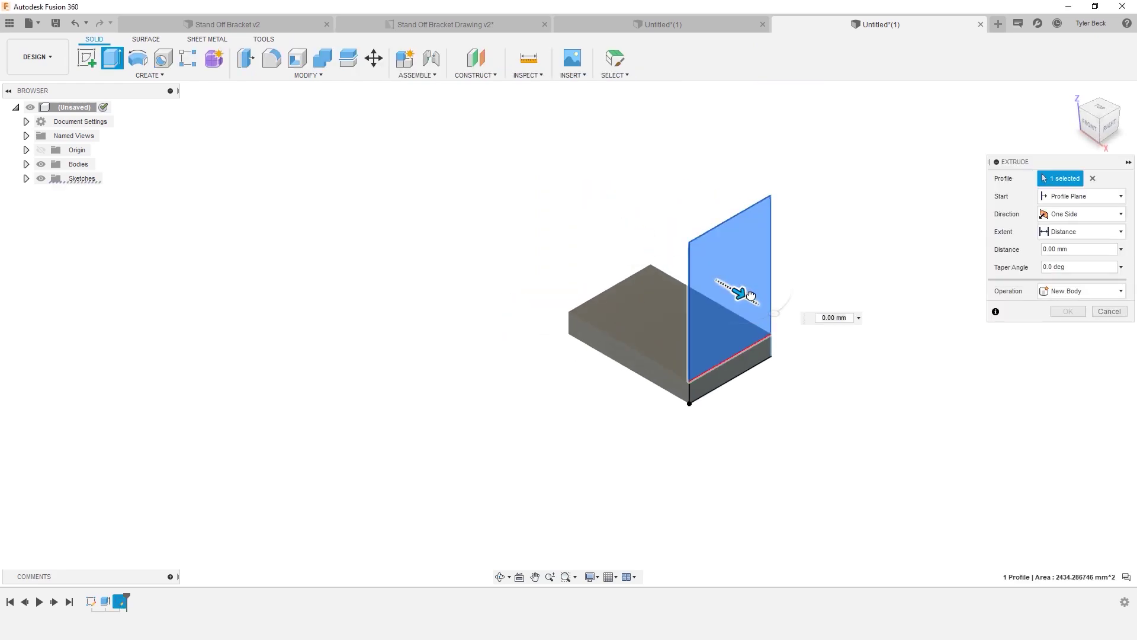
left_click(748, 361)
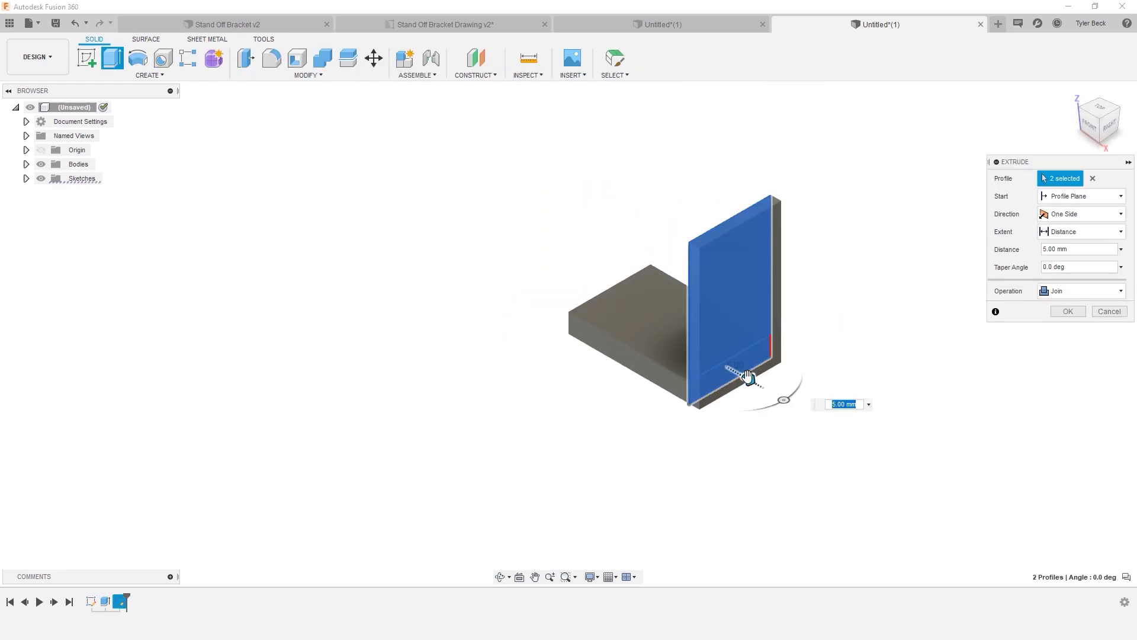
left_click_drag(748, 377, 759, 383)
left_click(1068, 311)
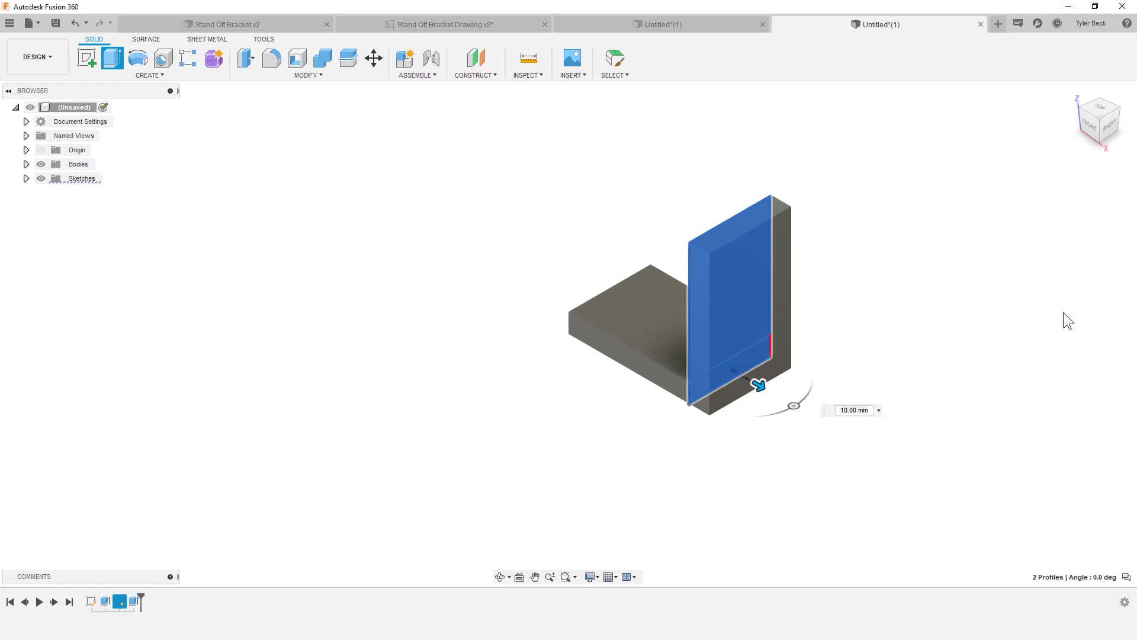
left_click(766, 256)
key("s")
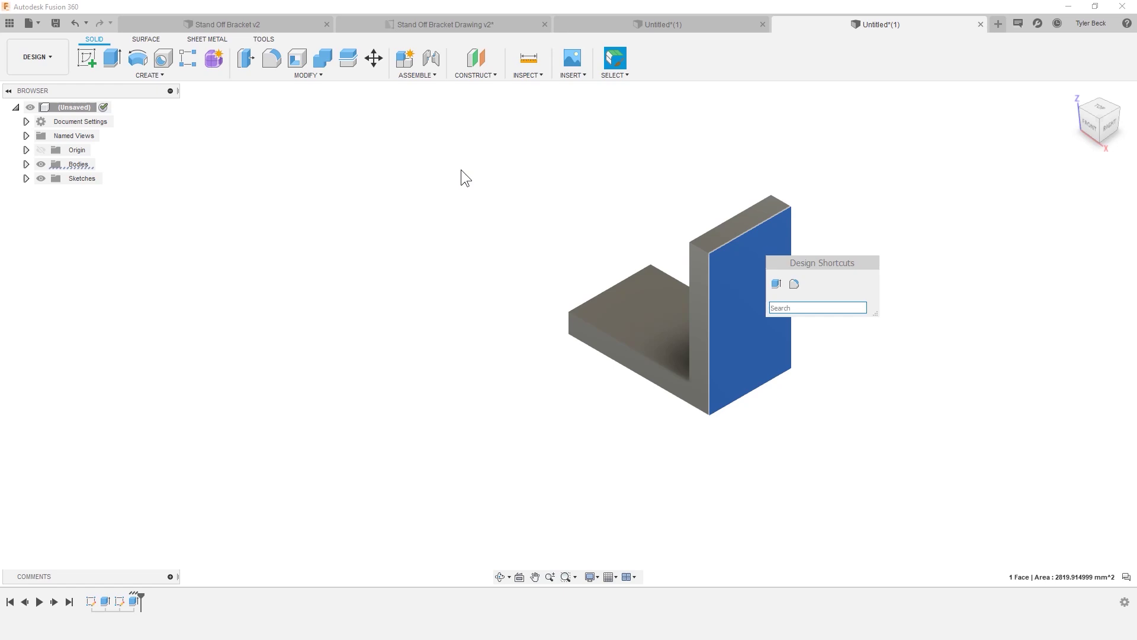
Step: Review the Stand Off Bracket Drawing's front view, then start a blank Untitled(2) design
left_click(477, 23)
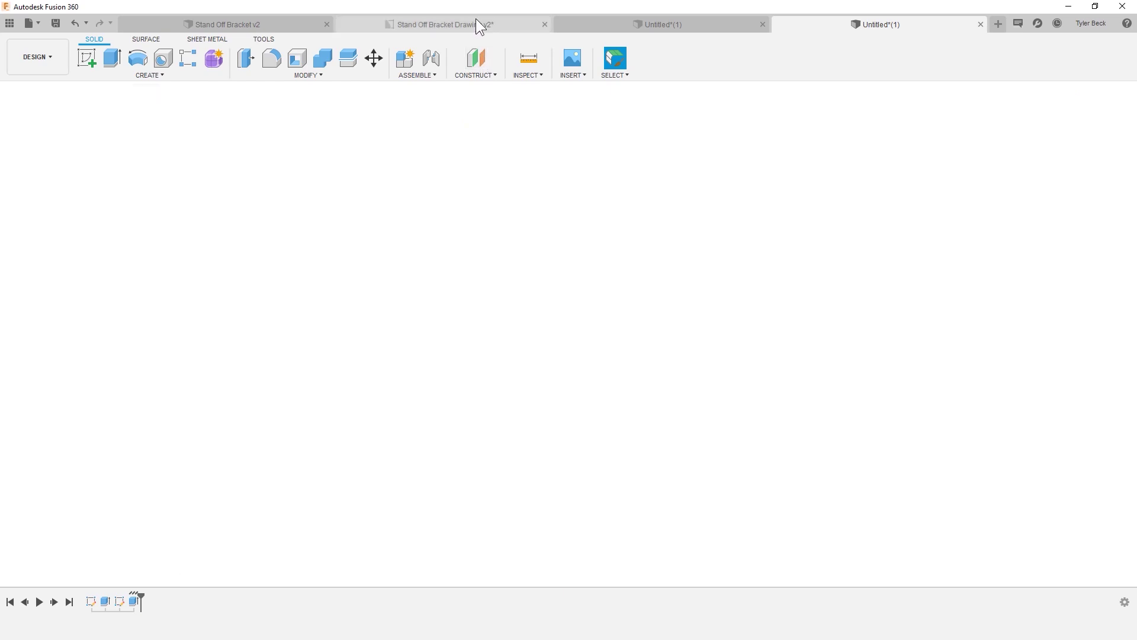
left_click(236, 365)
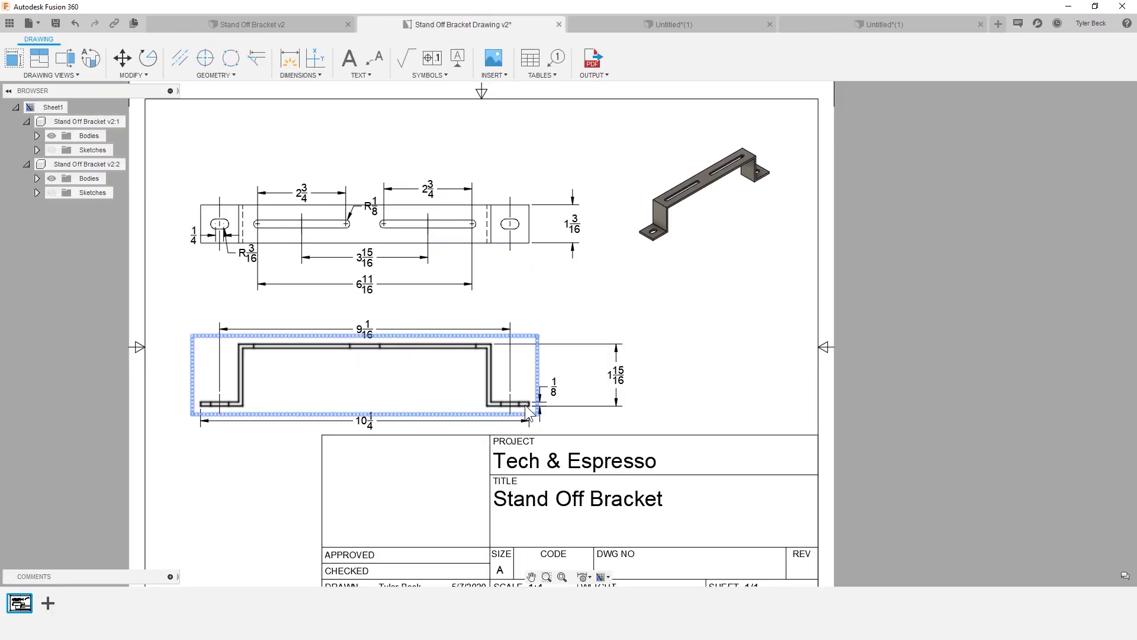
left_click(998, 24)
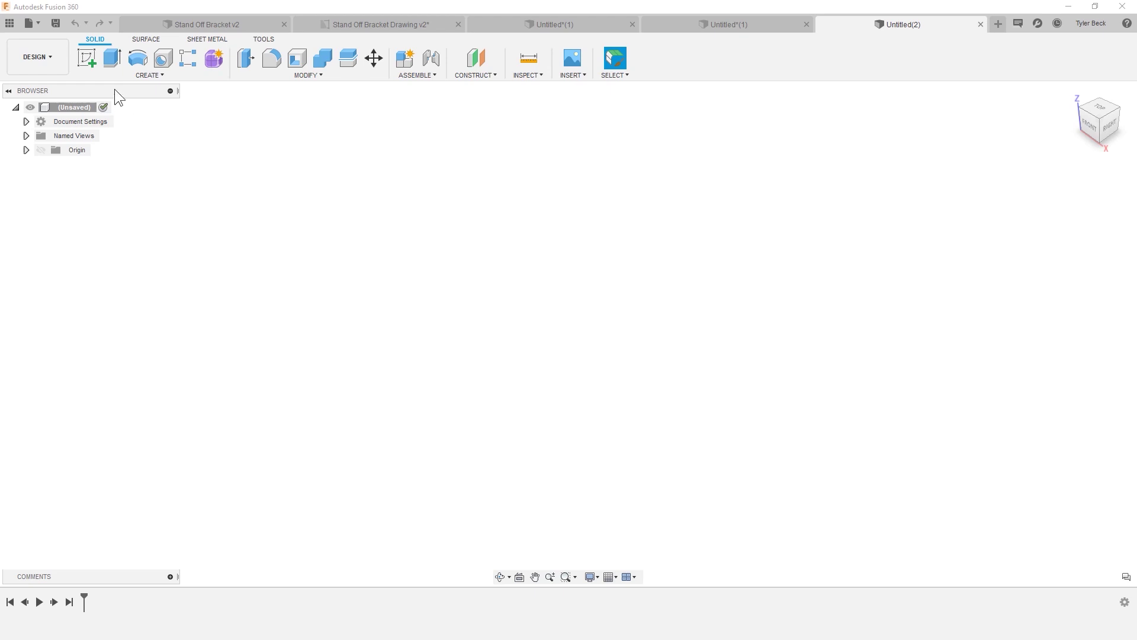
Step: Start a front-plane sketch and draw the top line, side drop and foot line
left_click(86, 57)
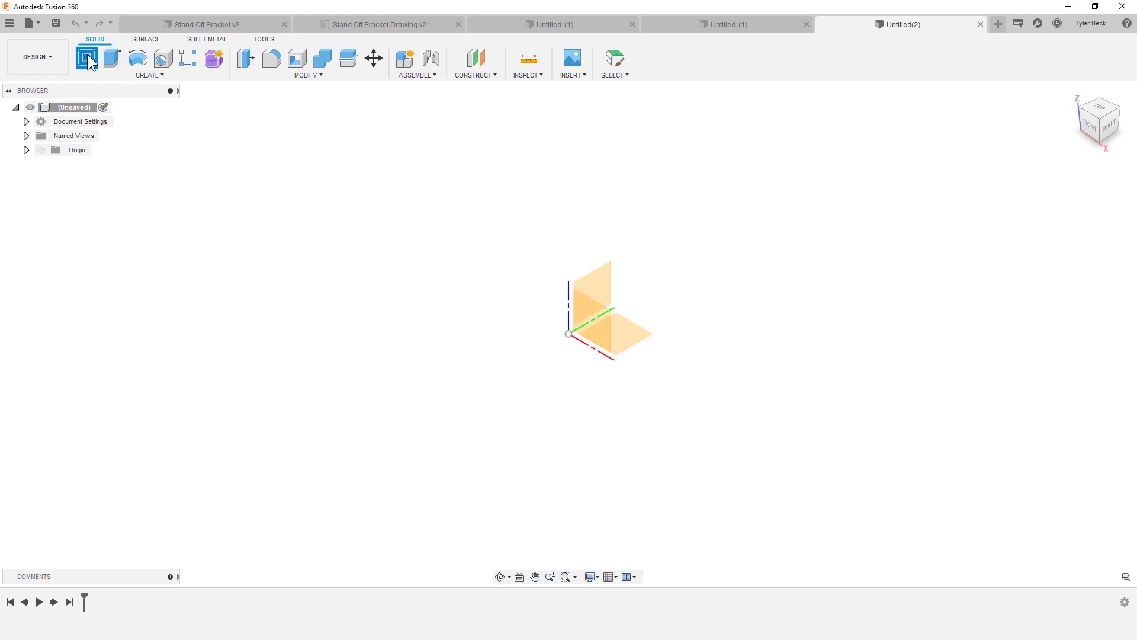
left_click(600, 321)
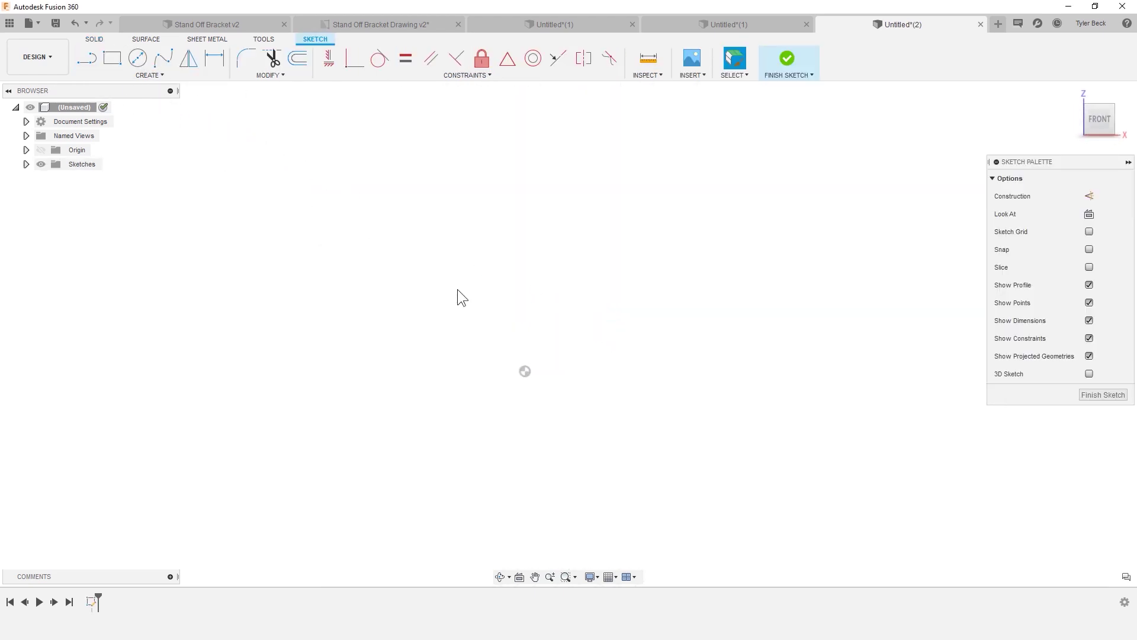
left_click(87, 58)
left_click(525, 227)
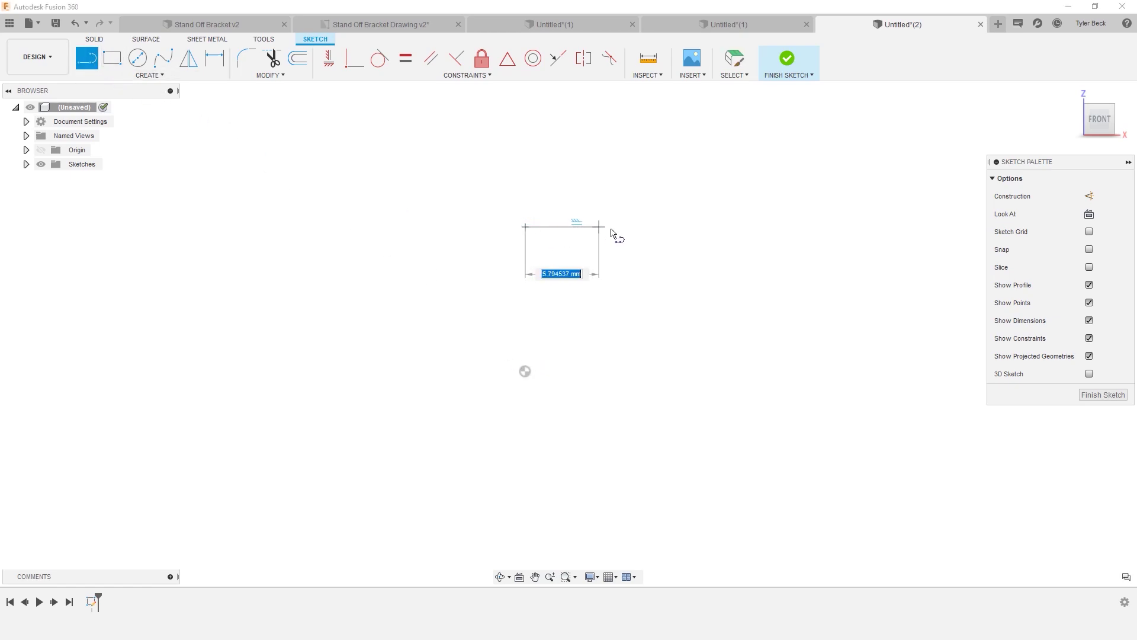
left_click(728, 227)
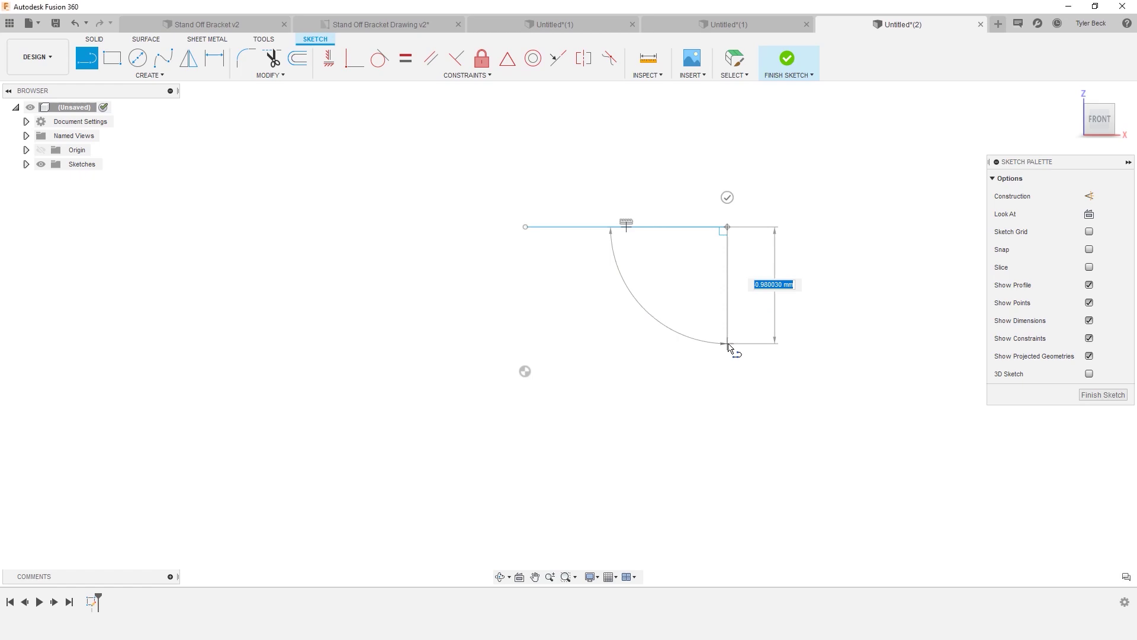
left_click(728, 343)
left_click(798, 343)
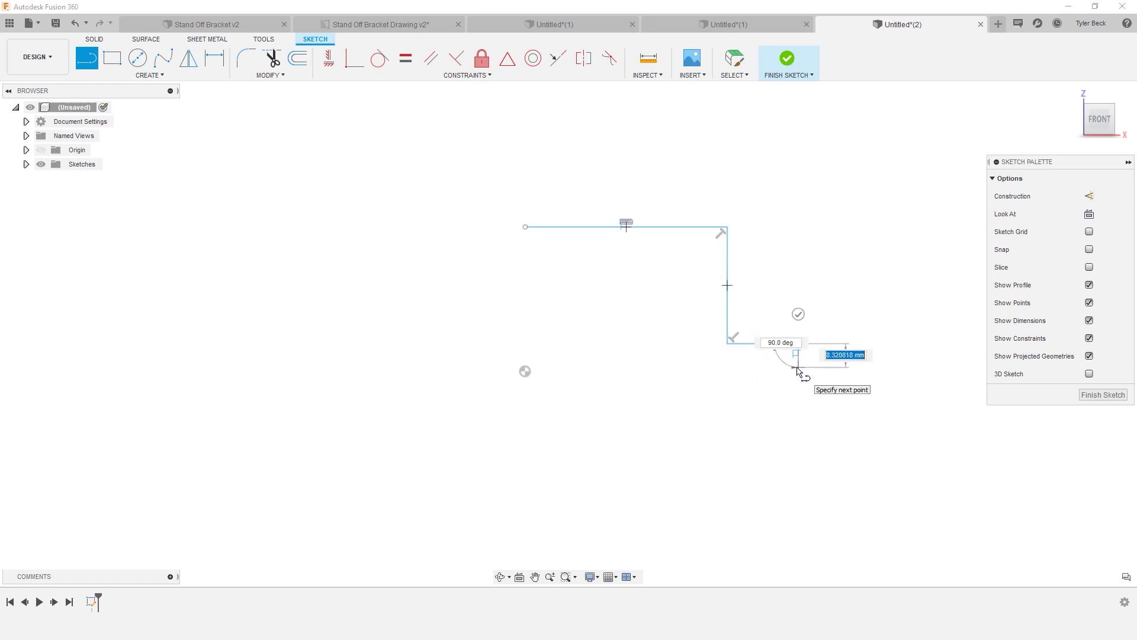
Step: Close the outline with the foot end, underside, inner wall and inner top line
left_click(799, 367)
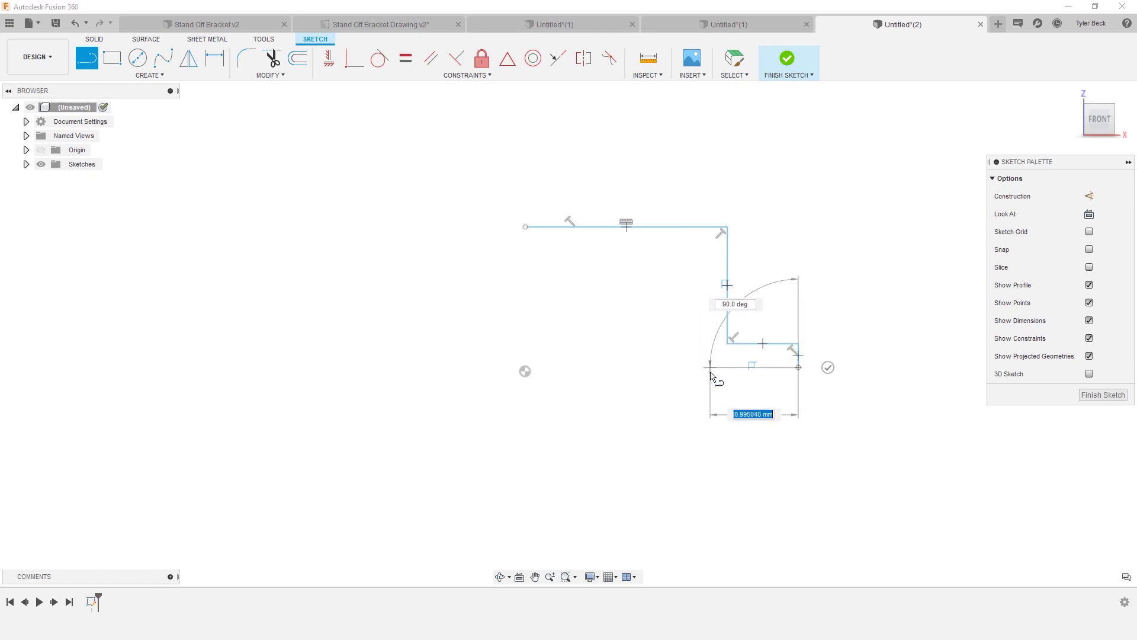
left_click(710, 367)
left_click(710, 245)
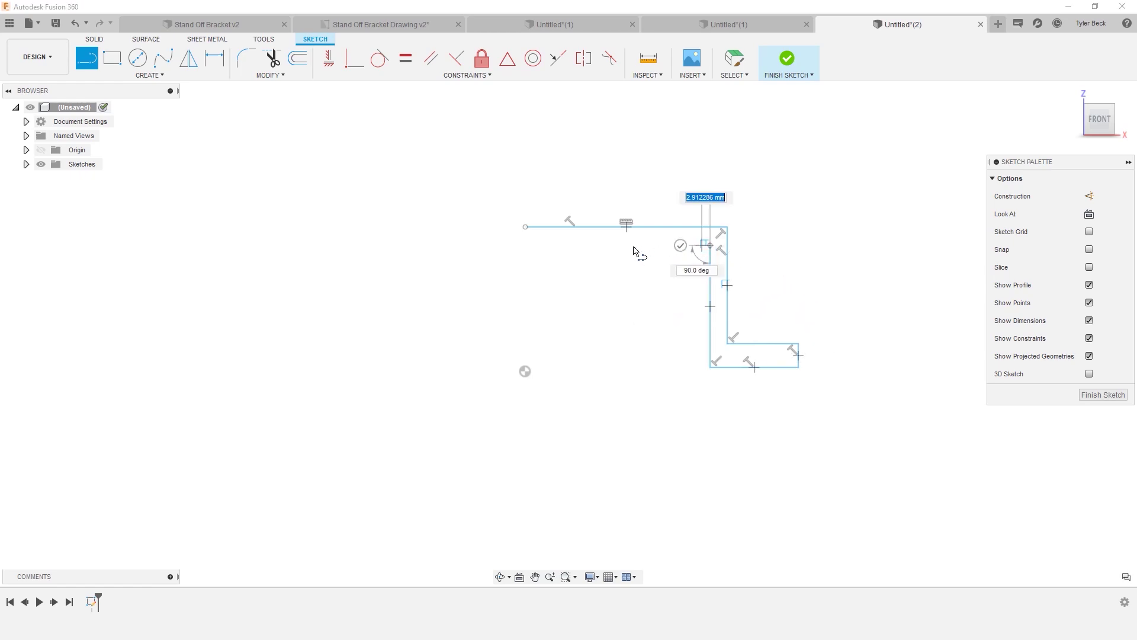
left_click(525, 245)
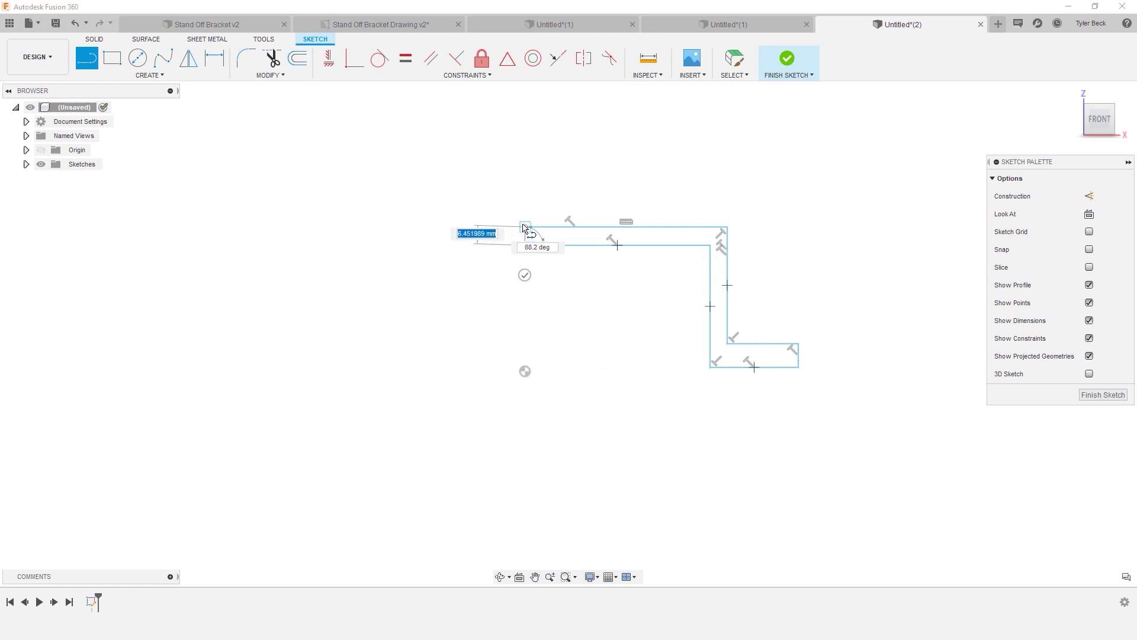
left_click(526, 227)
scroll(548, 273, "up", 3)
key("Escape")
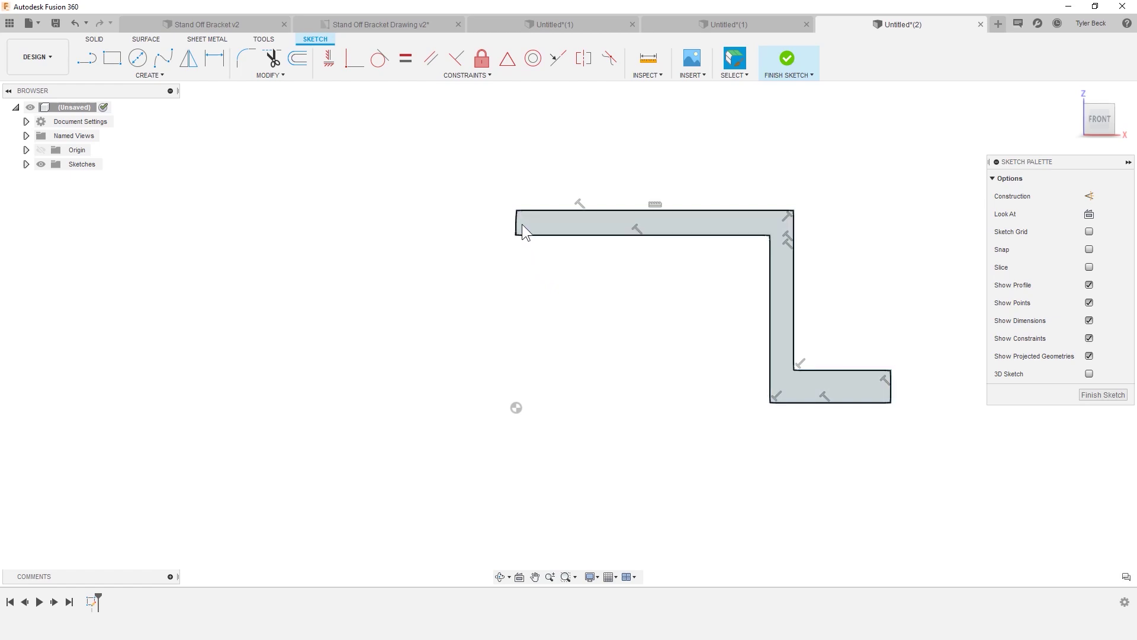
Step: Make the left end line vertical and align the outline's corners with the origin
left_click(517, 221)
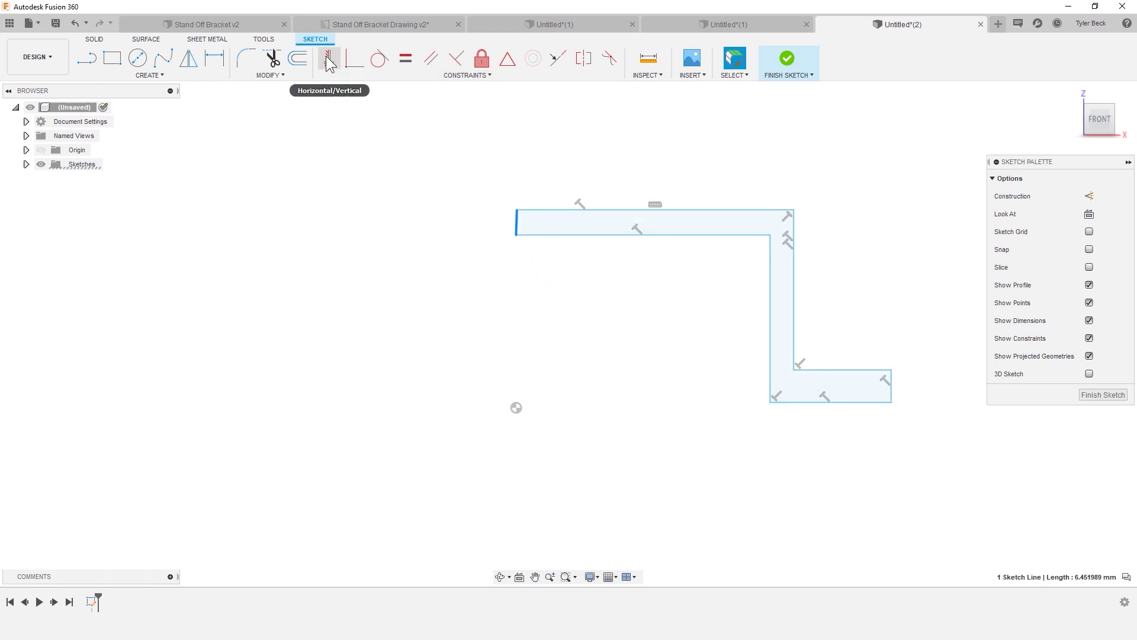
left_click(329, 57)
left_click(516, 235)
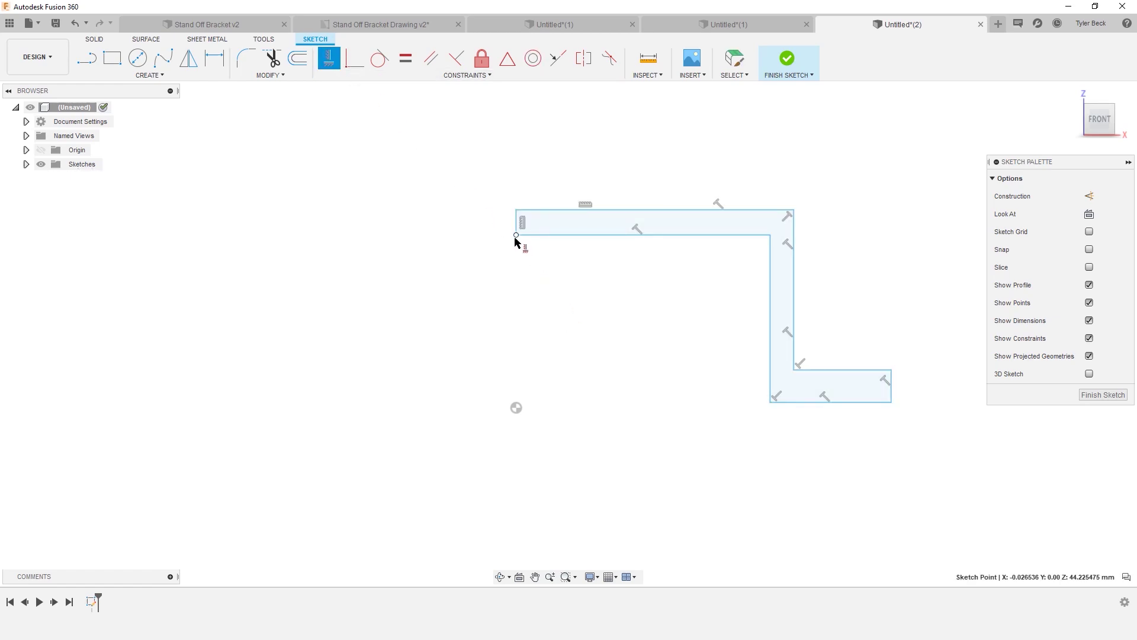
left_click(516, 408)
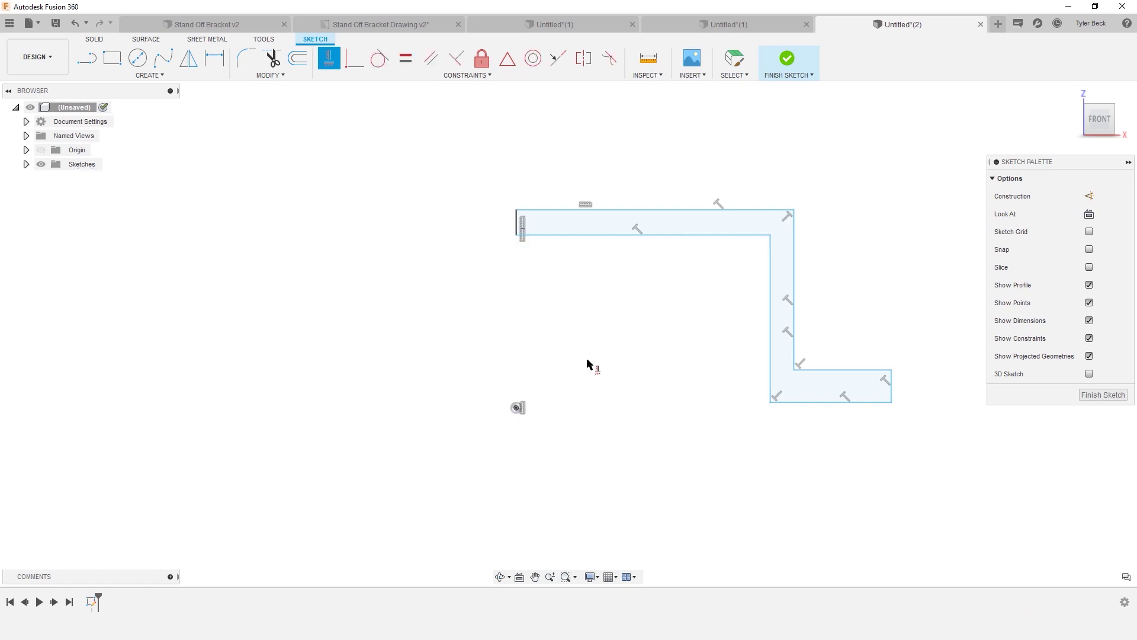
key("Escape")
left_click(770, 403)
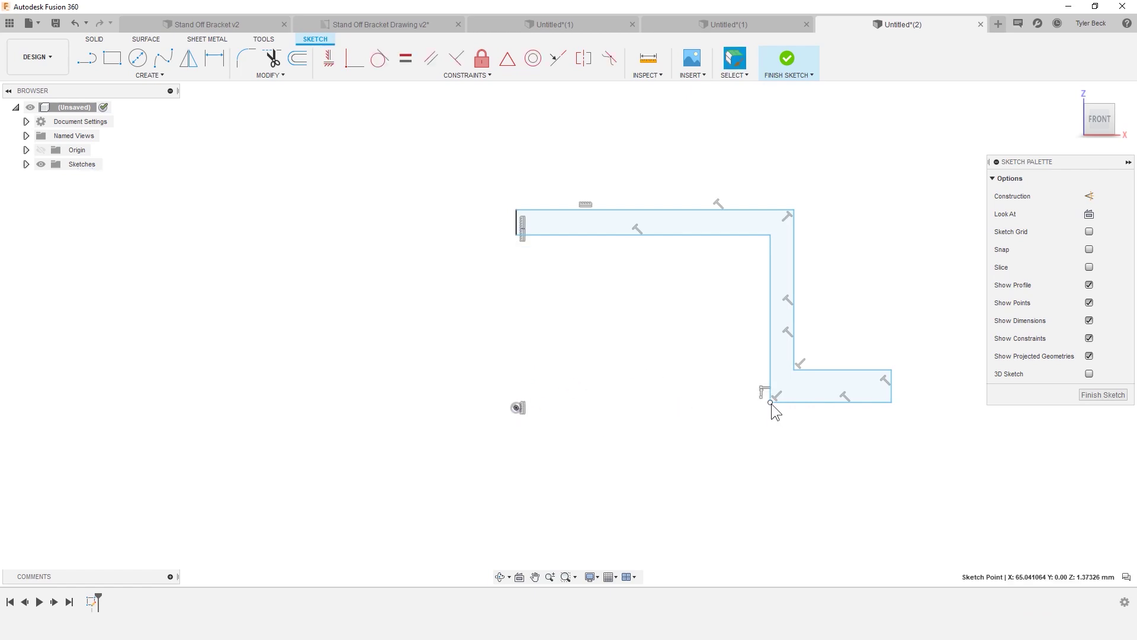
left_click(517, 408, "ctrl")
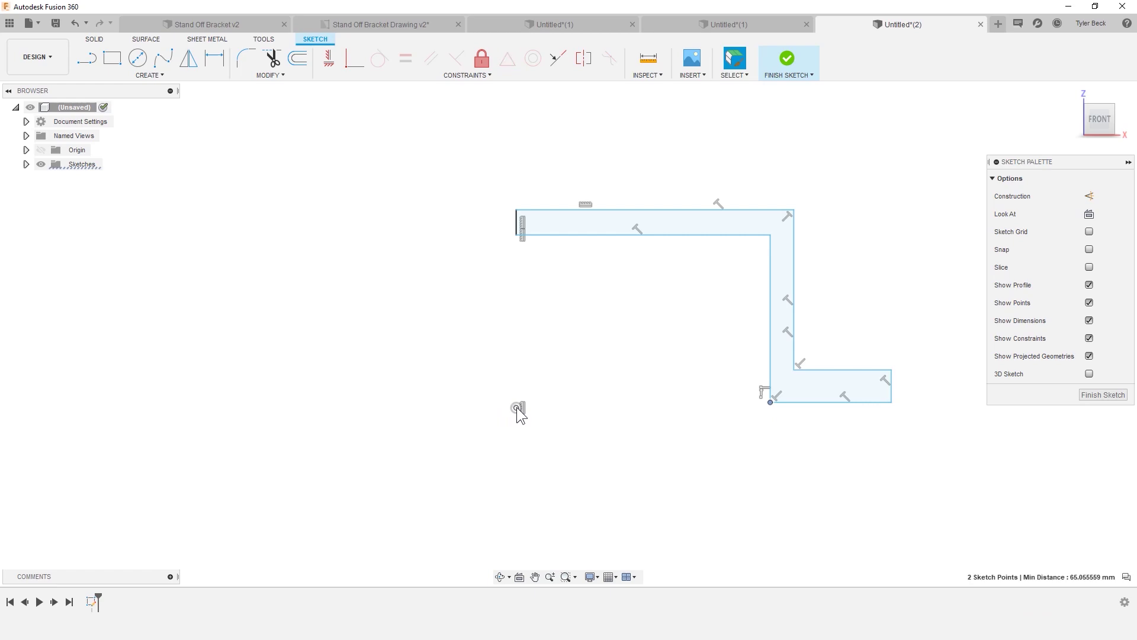
left_click(330, 59)
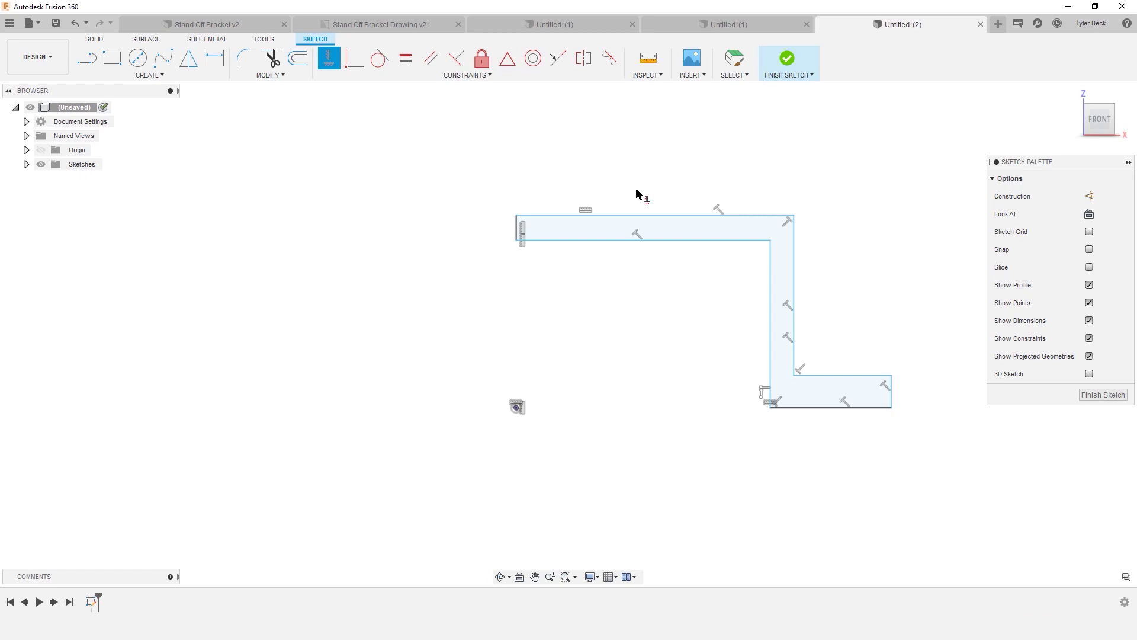
key("Escape")
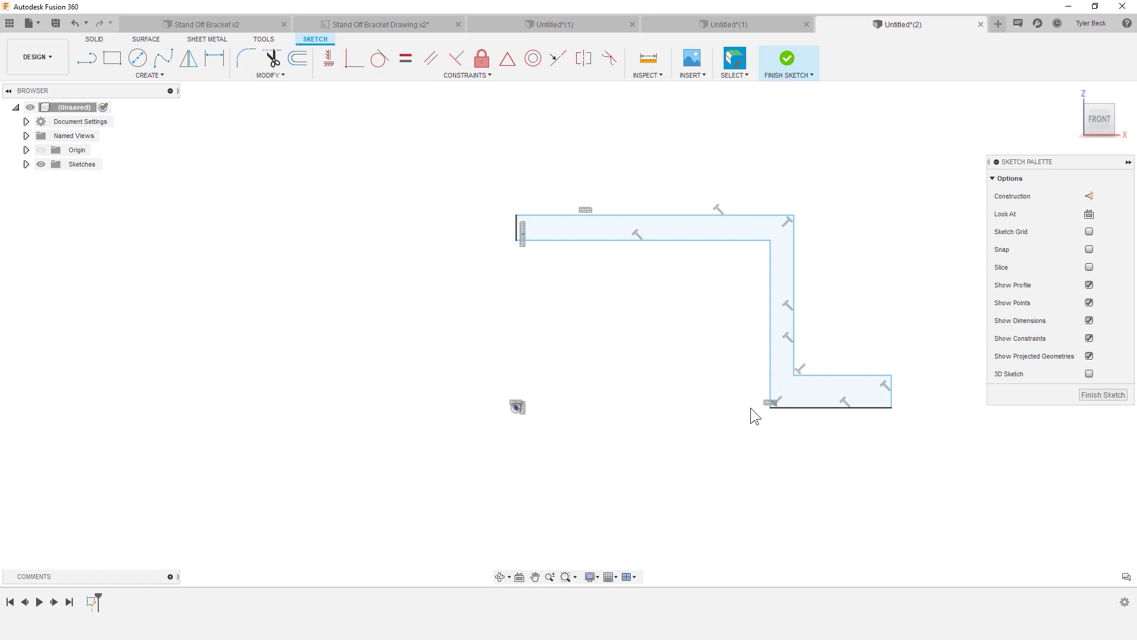
Step: Drag the outline wider and constrain the two short end lines equal
left_click_drag(845, 399, 897, 384)
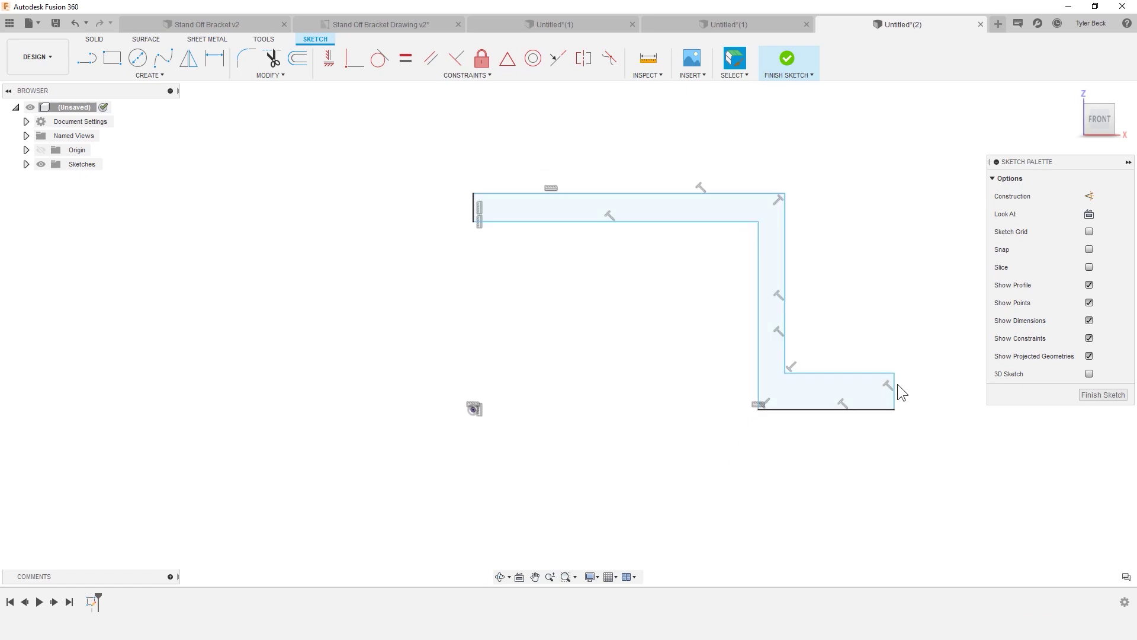
left_click(895, 382)
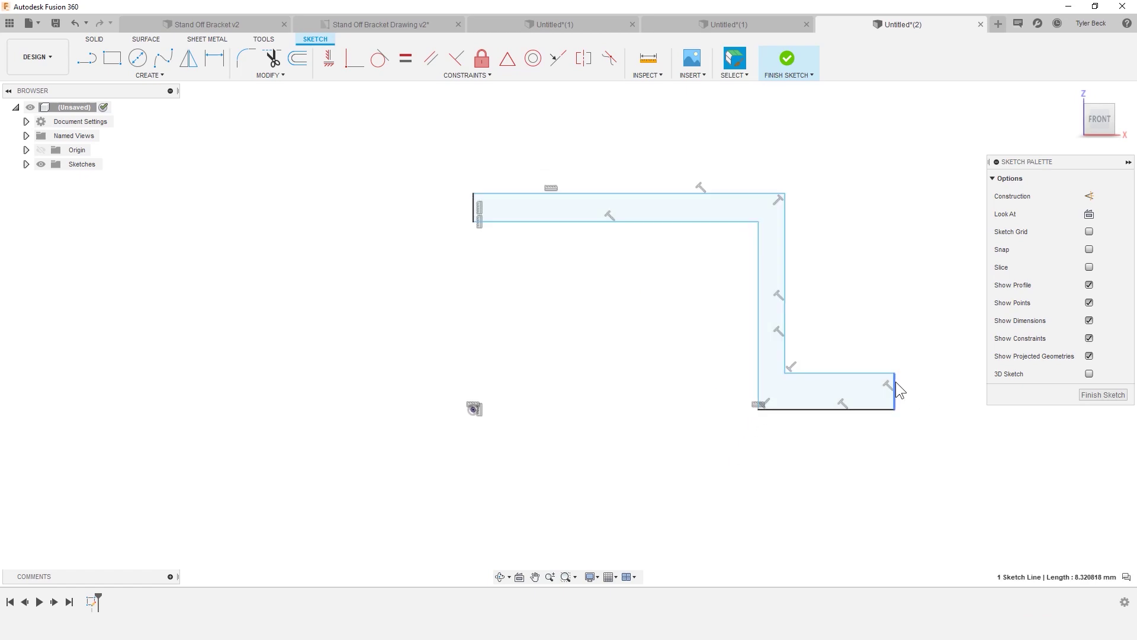
left_click(472, 205, "shift")
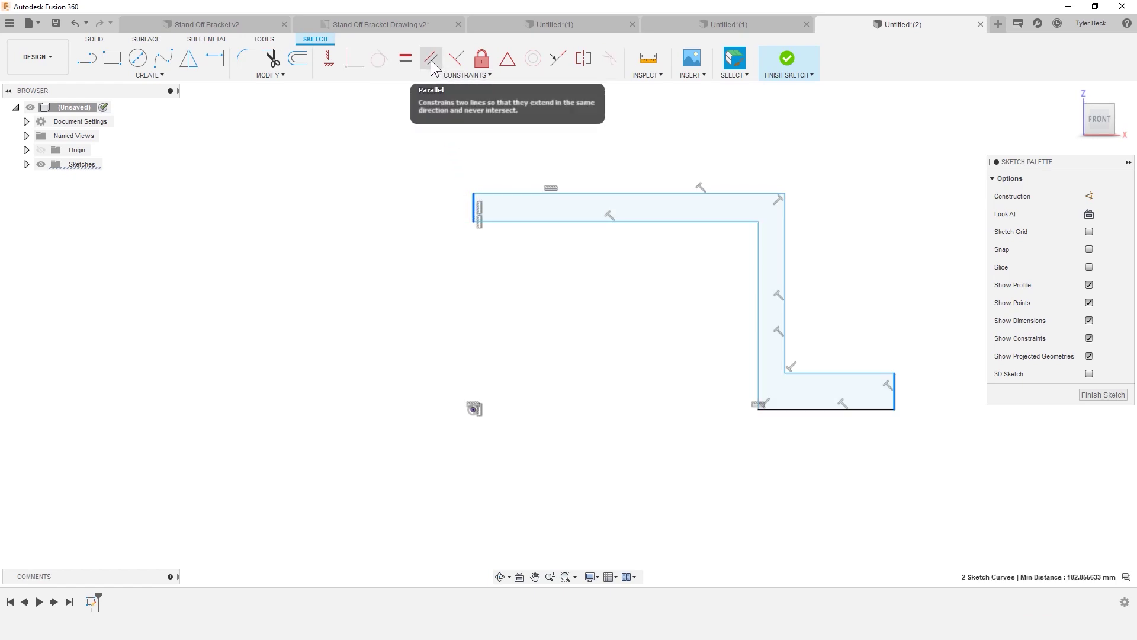
left_click(409, 59)
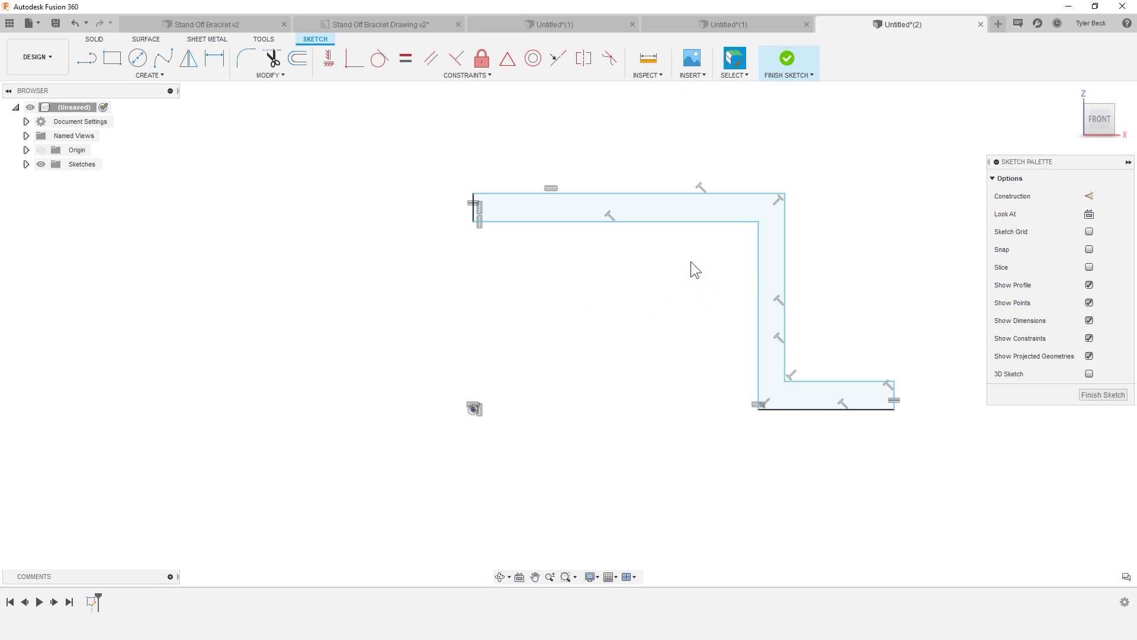
Step: Change the design's document units to inches
left_click(26, 122)
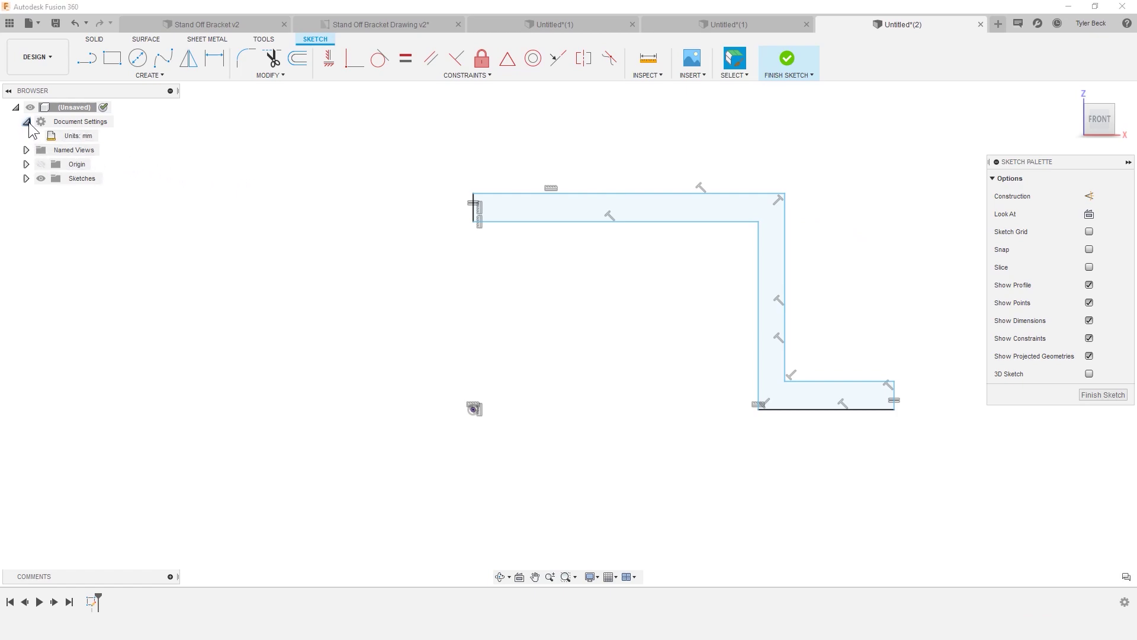
left_click(105, 136)
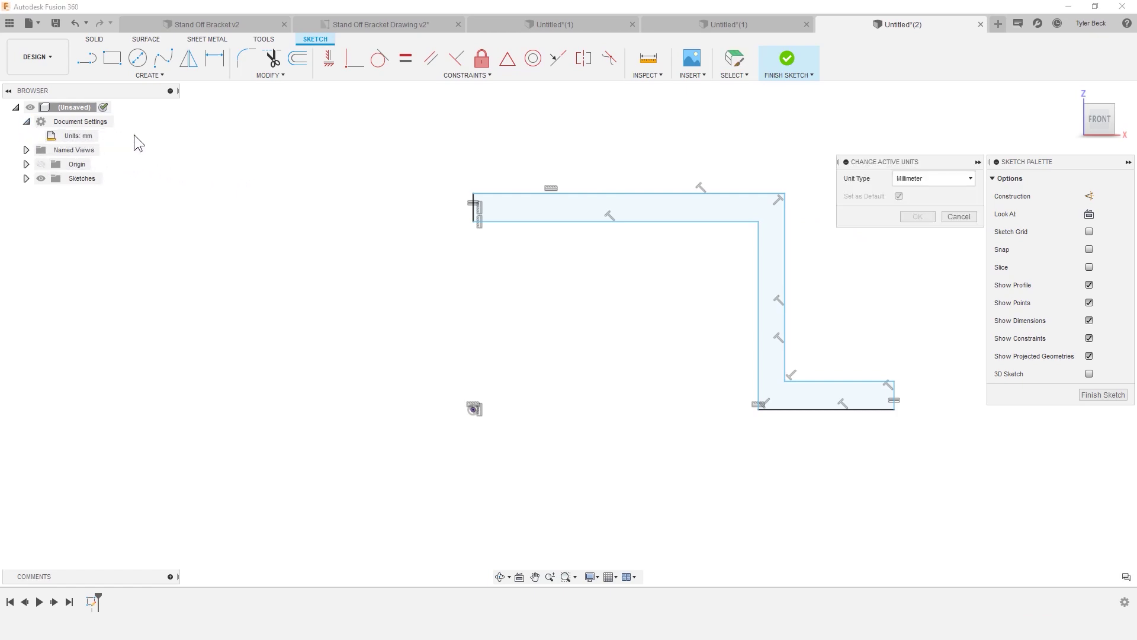
left_click(969, 178)
left_click(932, 231)
key("Return")
Step: Dimension the profile's overall vertical height as 1 15/16 in
key("d")
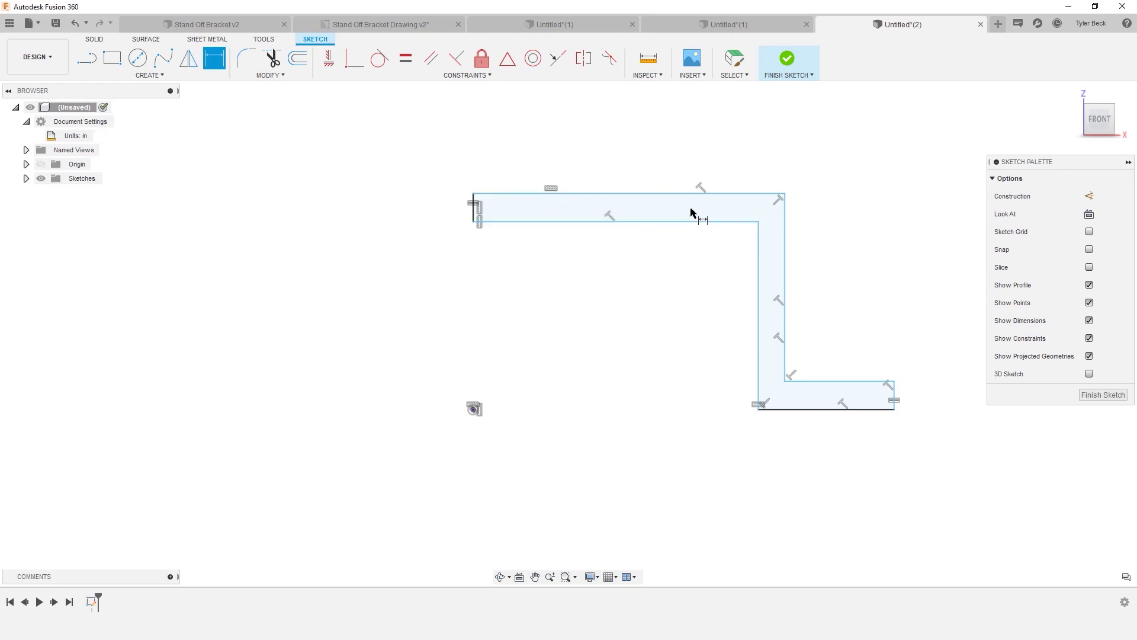
left_click(786, 195)
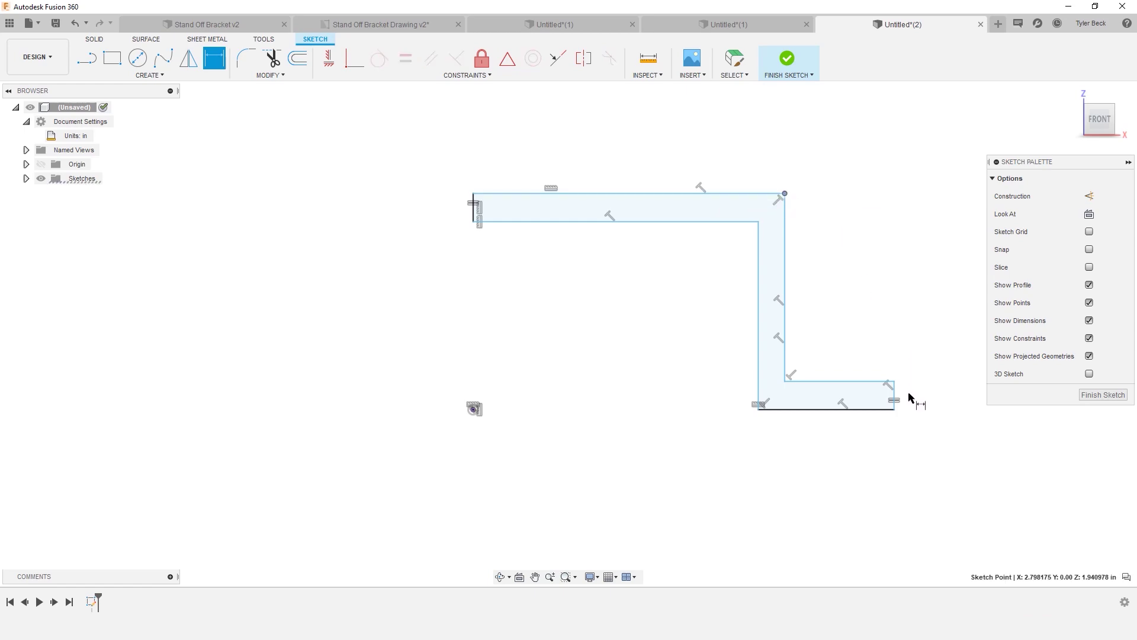
left_click(896, 409)
left_click(946, 337)
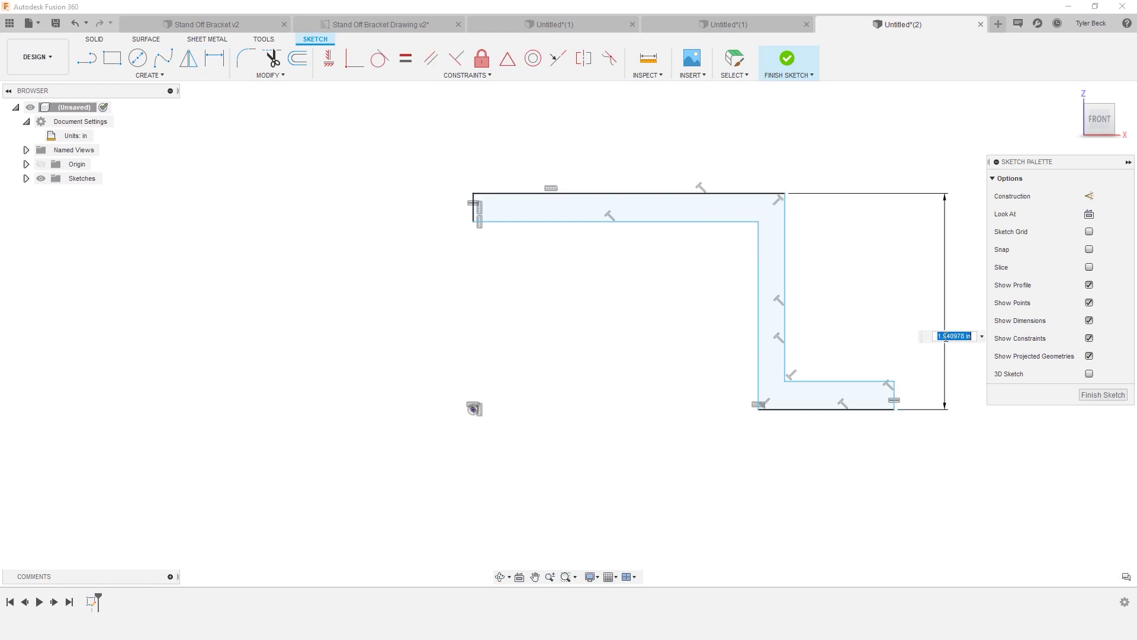
type("1 15/16")
key("Return")
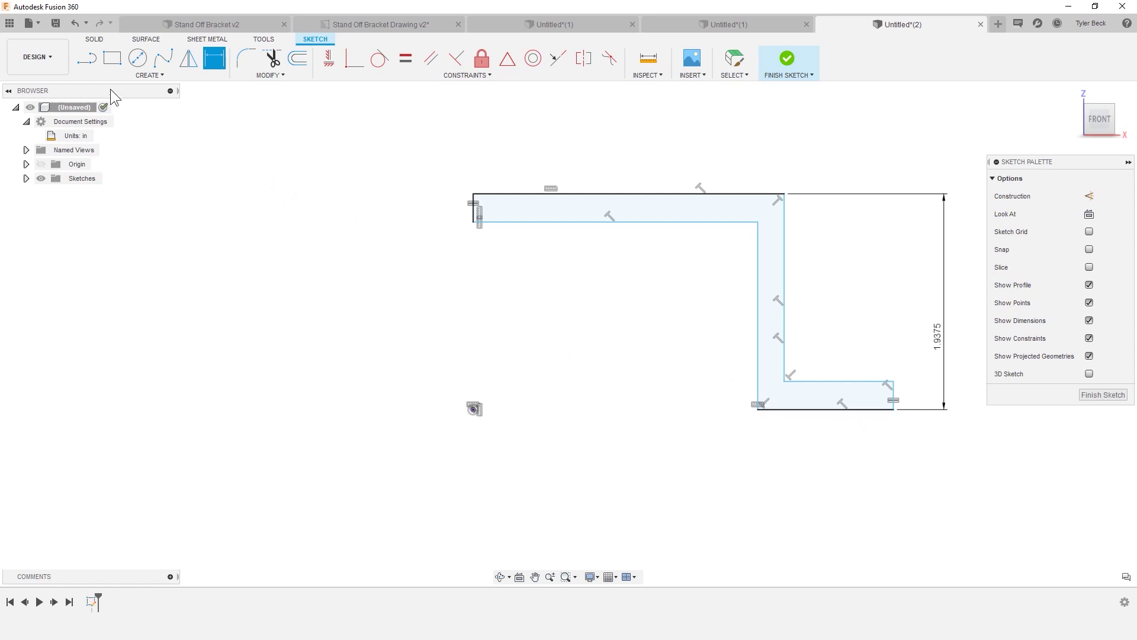
left_click(87, 57)
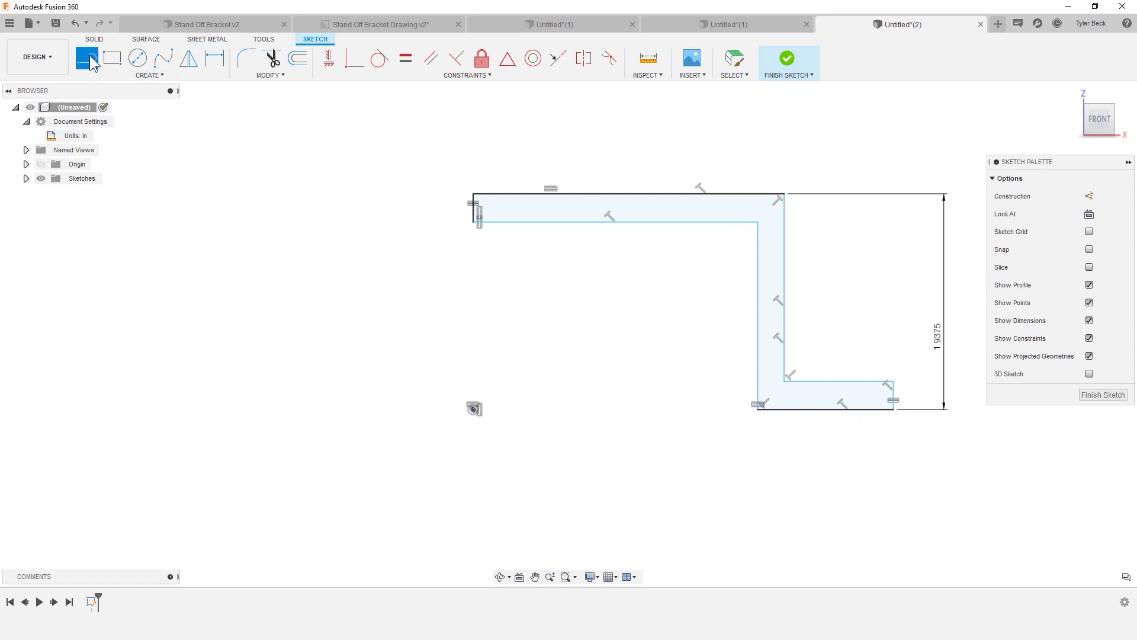
Step: Draw a vertical line up from the sketch origin and convert it to construction geometry
left_click(474, 409)
left_click(475, 316)
key("Escape")
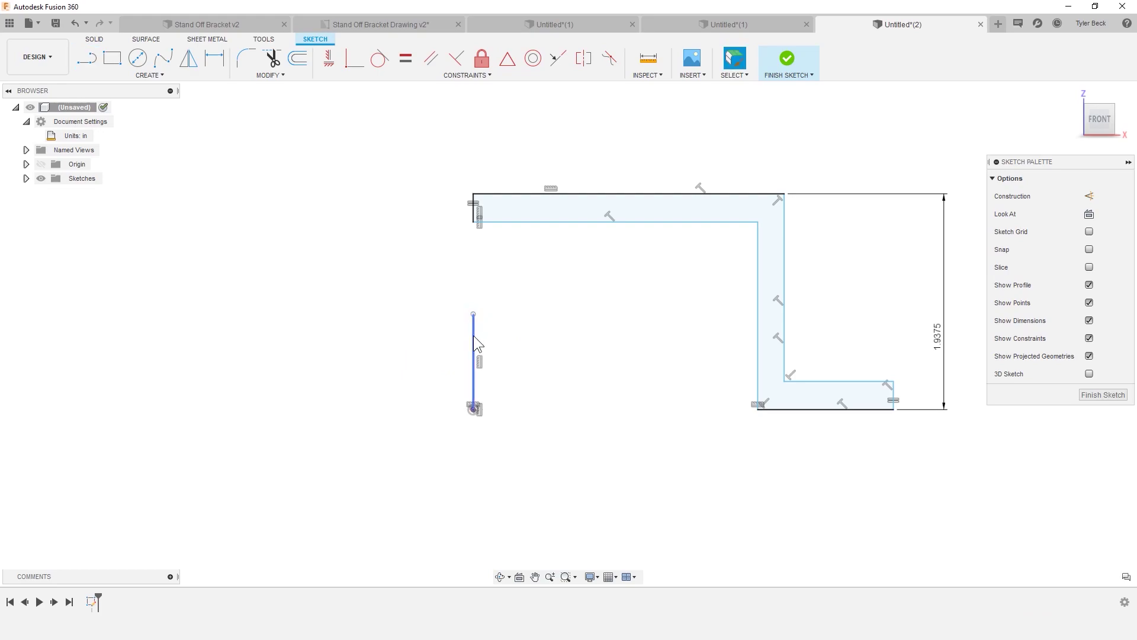
left_click(474, 337)
key("x")
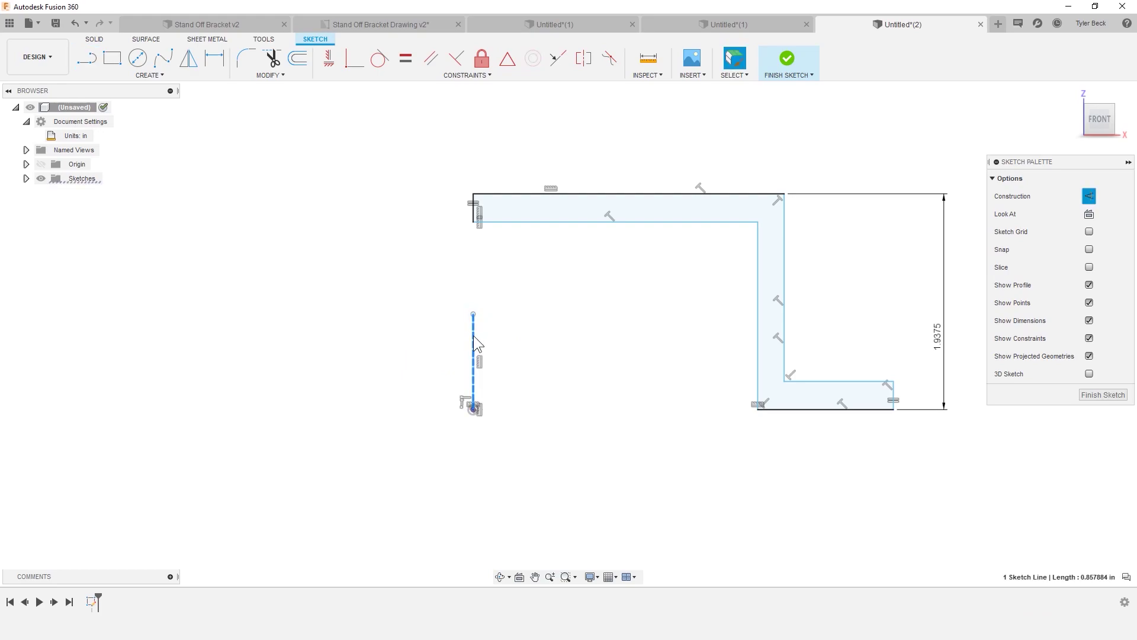
left_click(577, 330)
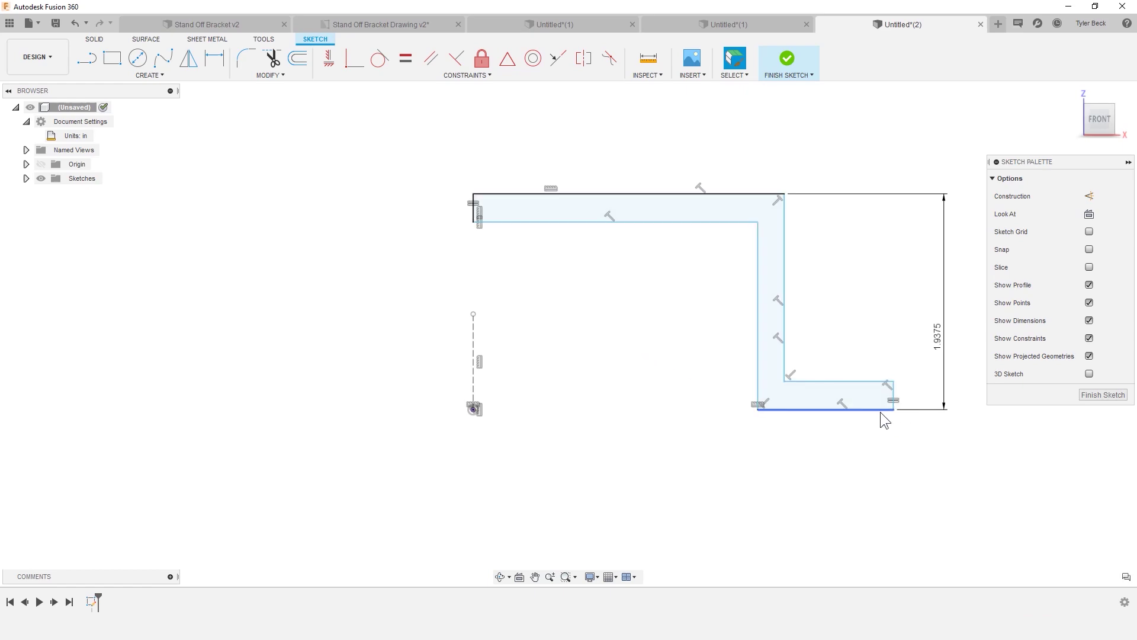
Step: Try dimensioning from the construction line to the right foot's end edge, cancelling each attempt
key("d")
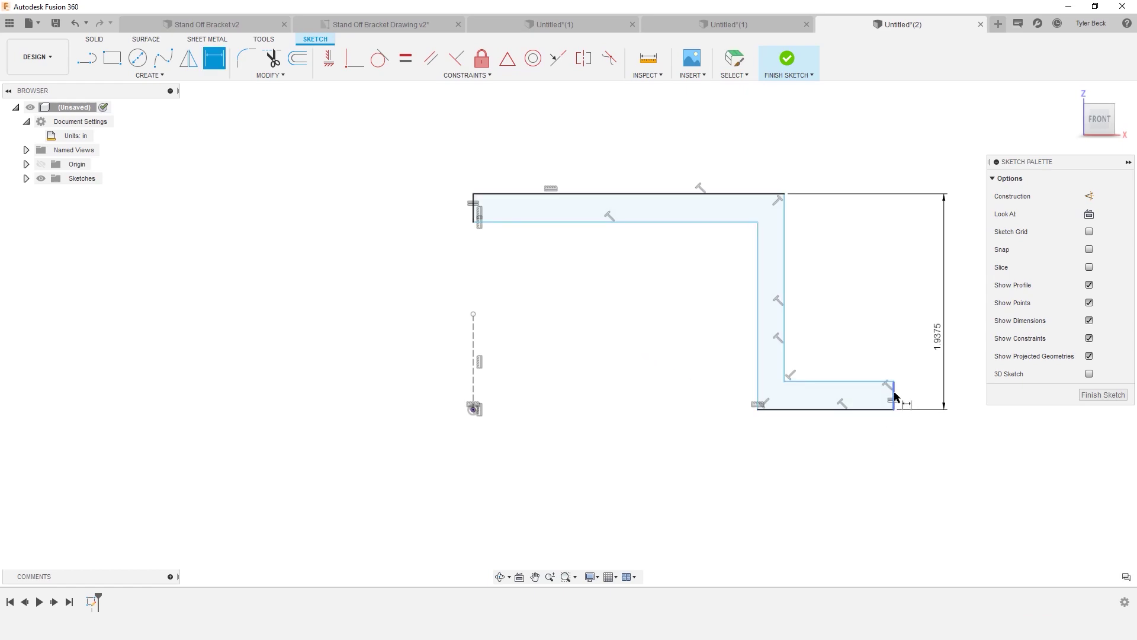
left_click(893, 394)
key("Escape")
key("Escape")
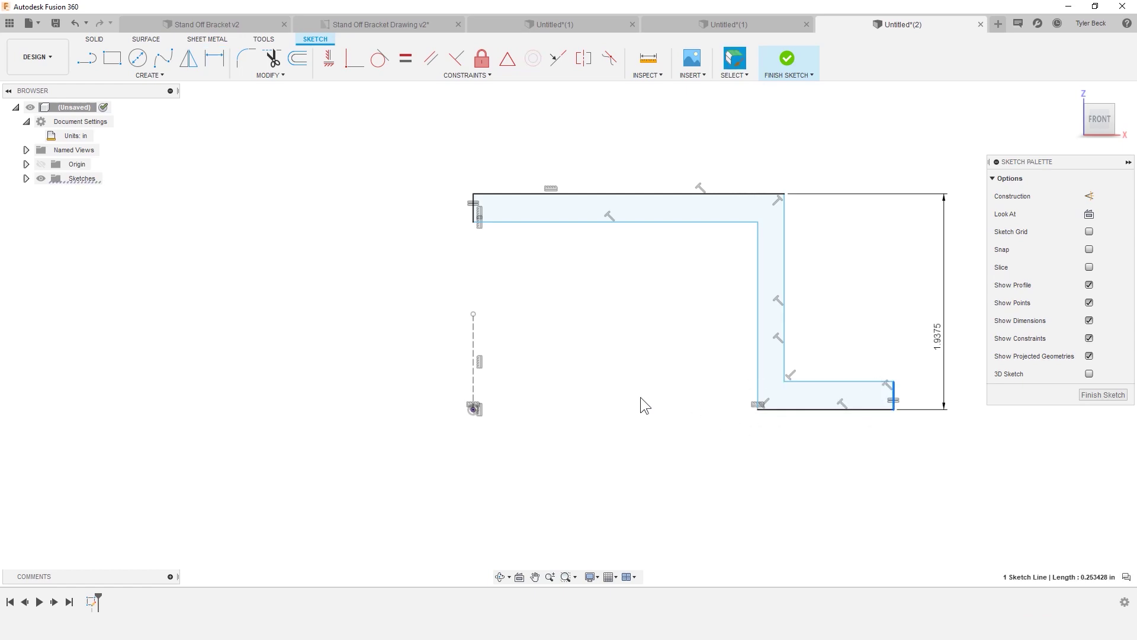
key("d")
left_click(473, 335)
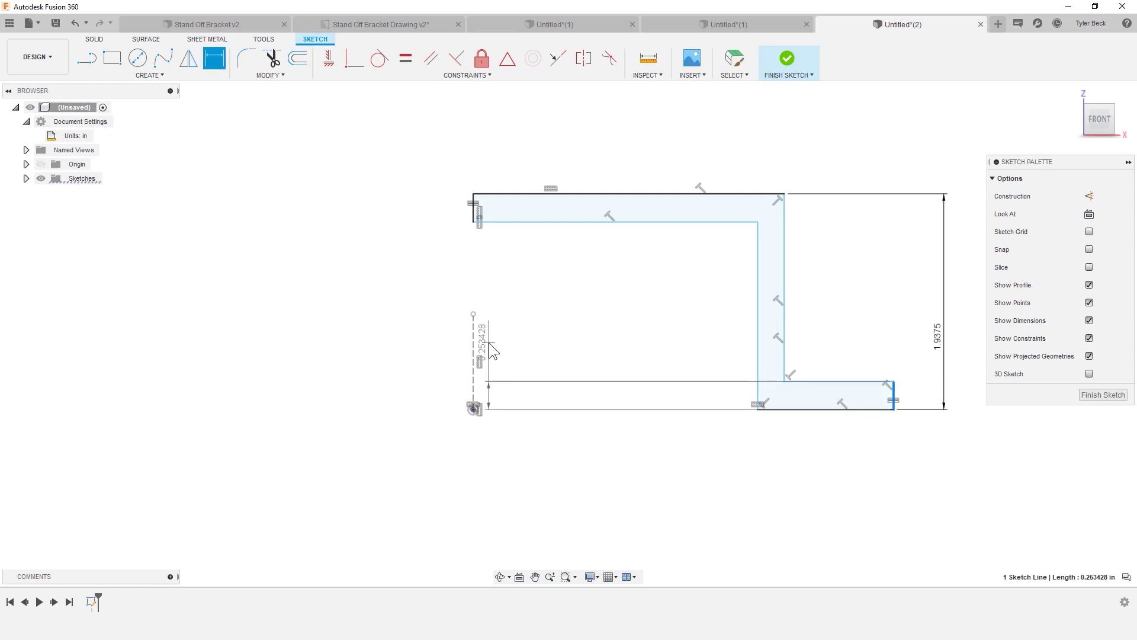
key("Escape")
Step: Dimension the construction line to the right foot's end as a Ø10.25 diameter span
key("d")
left_click(474, 353)
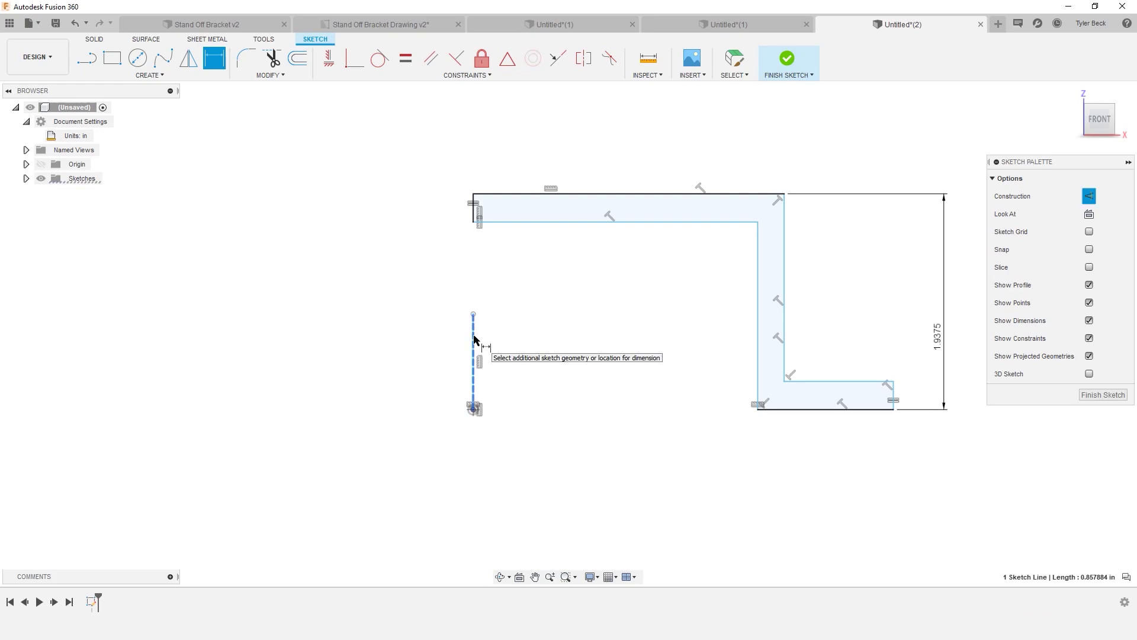
left_click(893, 394)
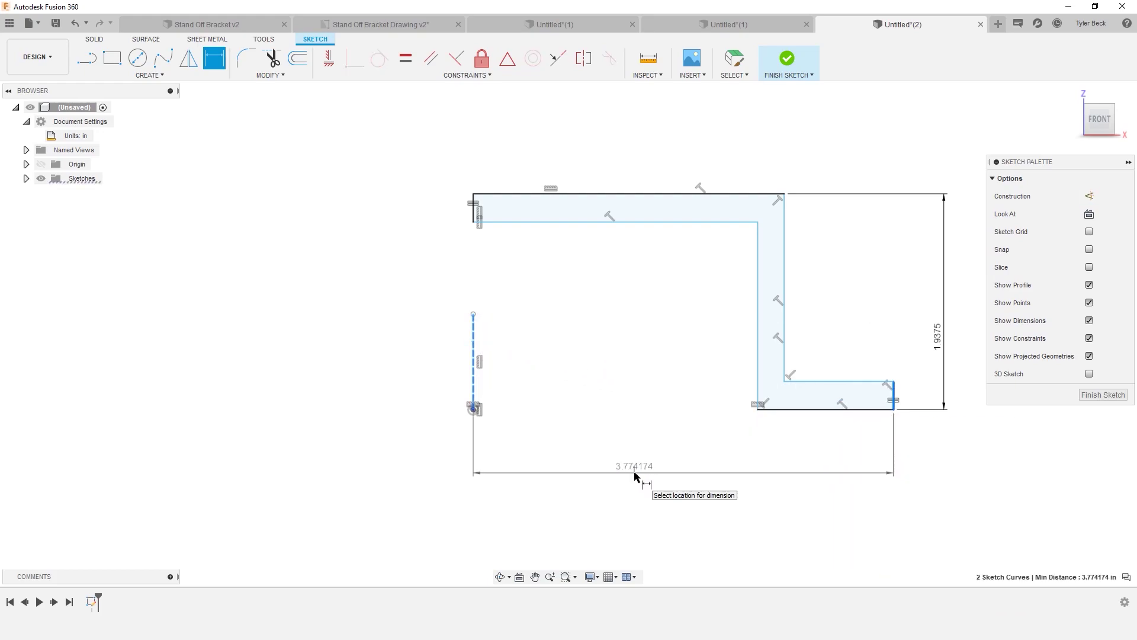
right_click(635, 472)
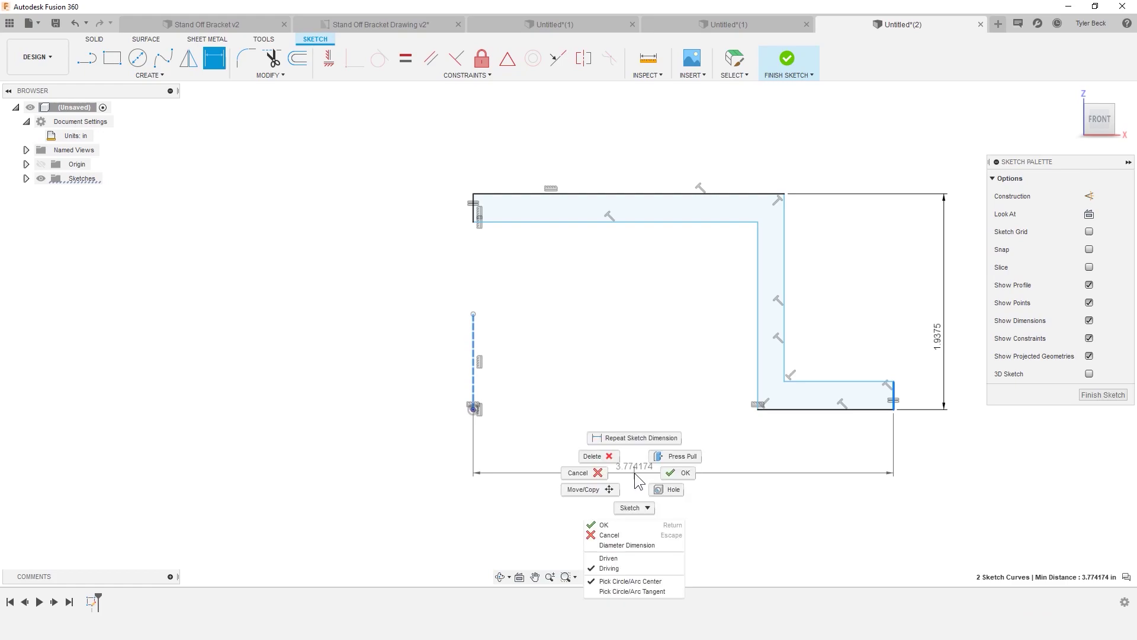
left_click(630, 545)
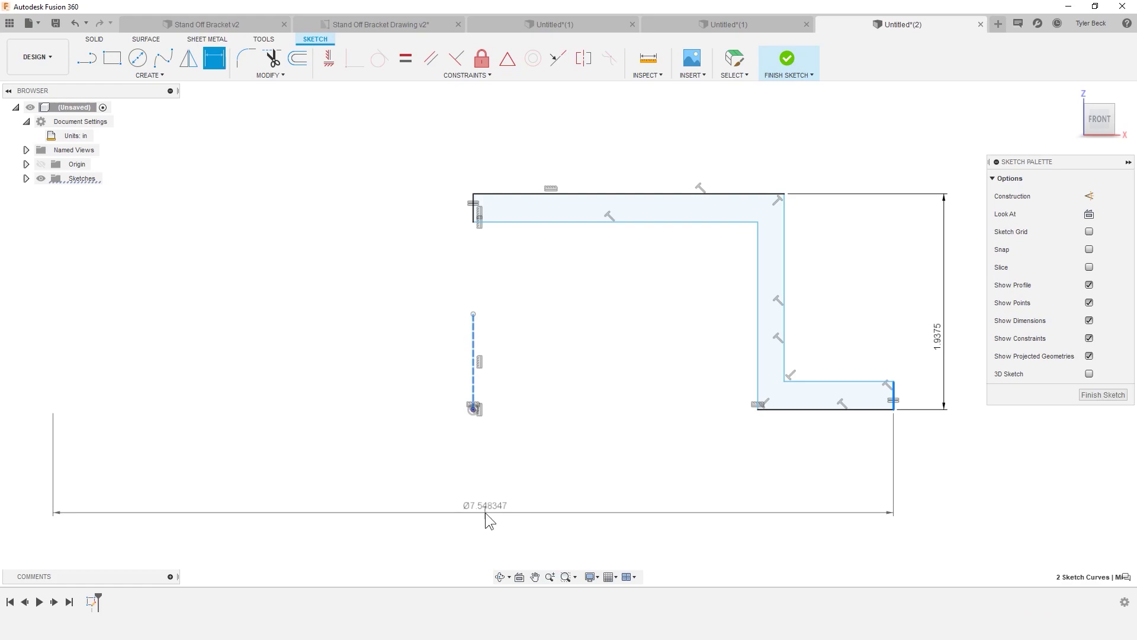
left_click(486, 513)
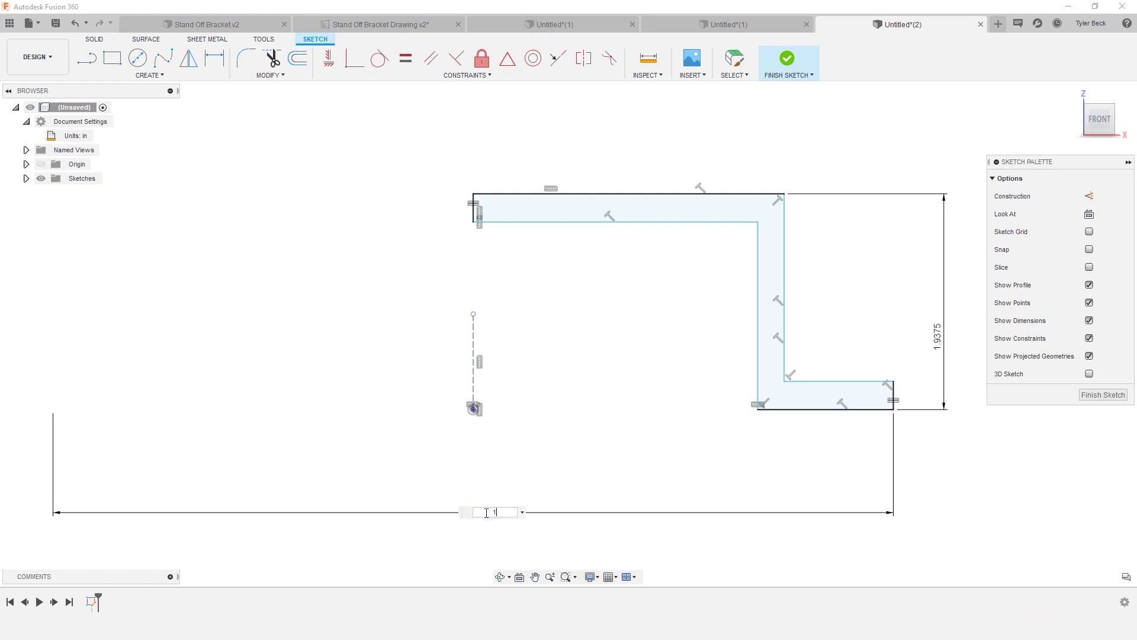
key("Return")
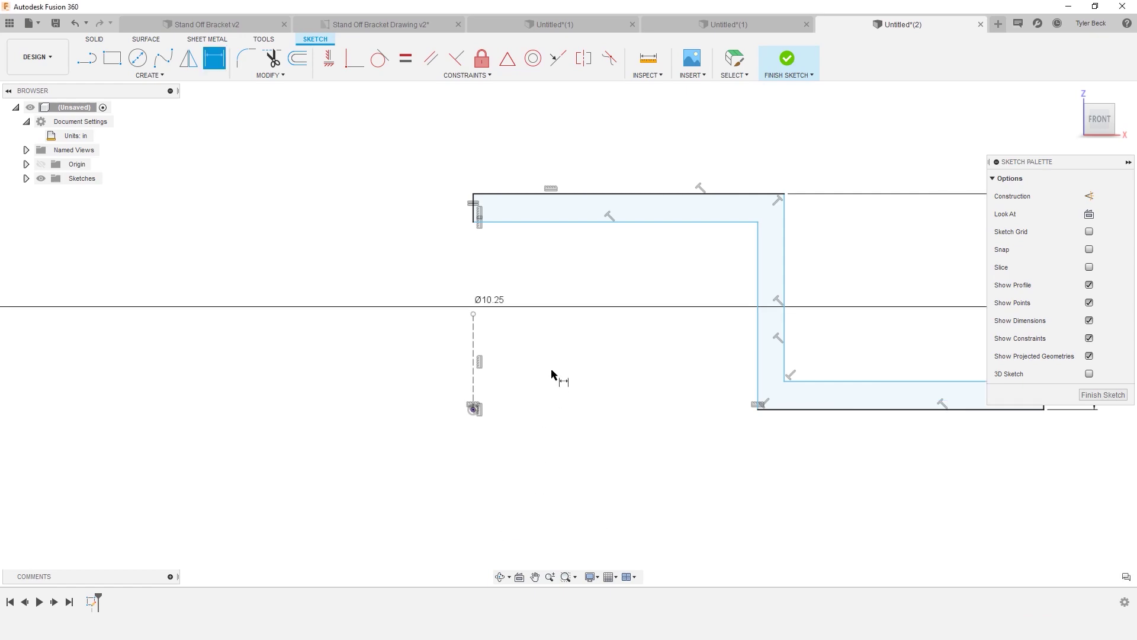
Step: Move the Ø10.25 dimension below the sketch
scroll(554, 374, "down", 3)
scroll(555, 384, "up", 2)
key("Escape")
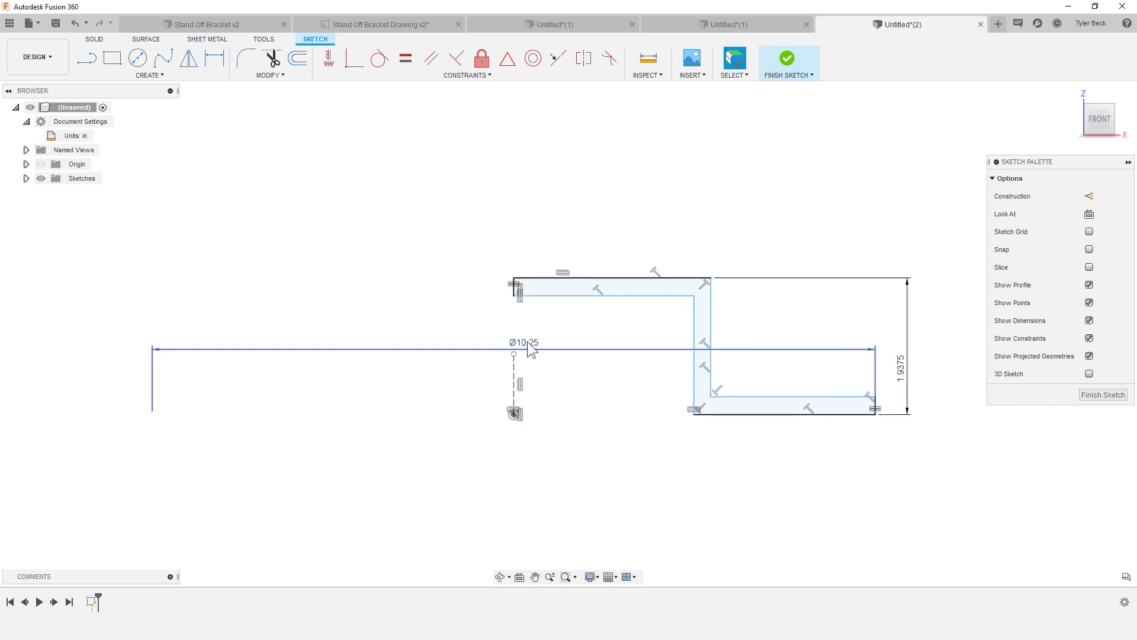
left_click_drag(529, 347, 529, 478)
scroll(532, 479, "up", 2)
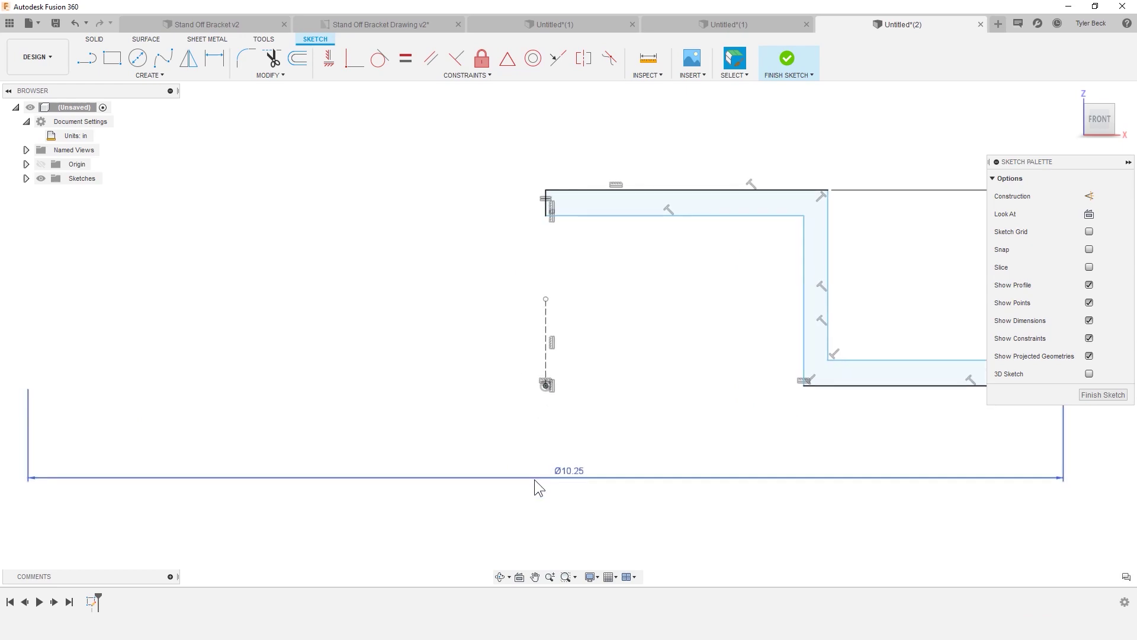
scroll(719, 449, "down", 1)
scroll(806, 413, "down", 1)
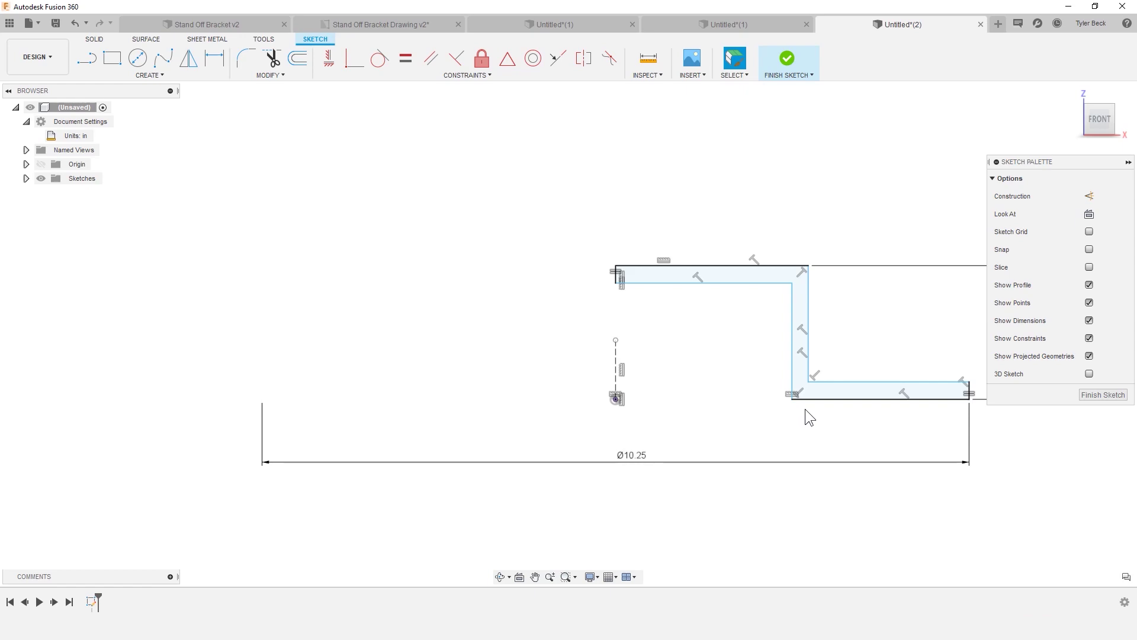
Step: Dimension the top wall between the outer and inner top lines to 1/8 in thick
key("d")
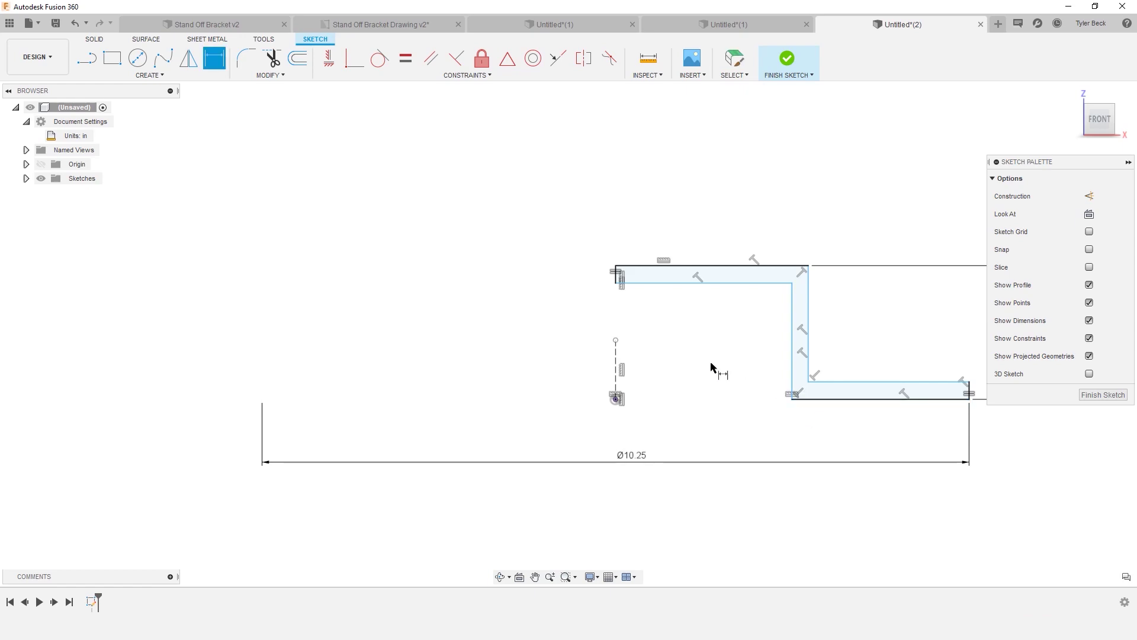
left_click(625, 267)
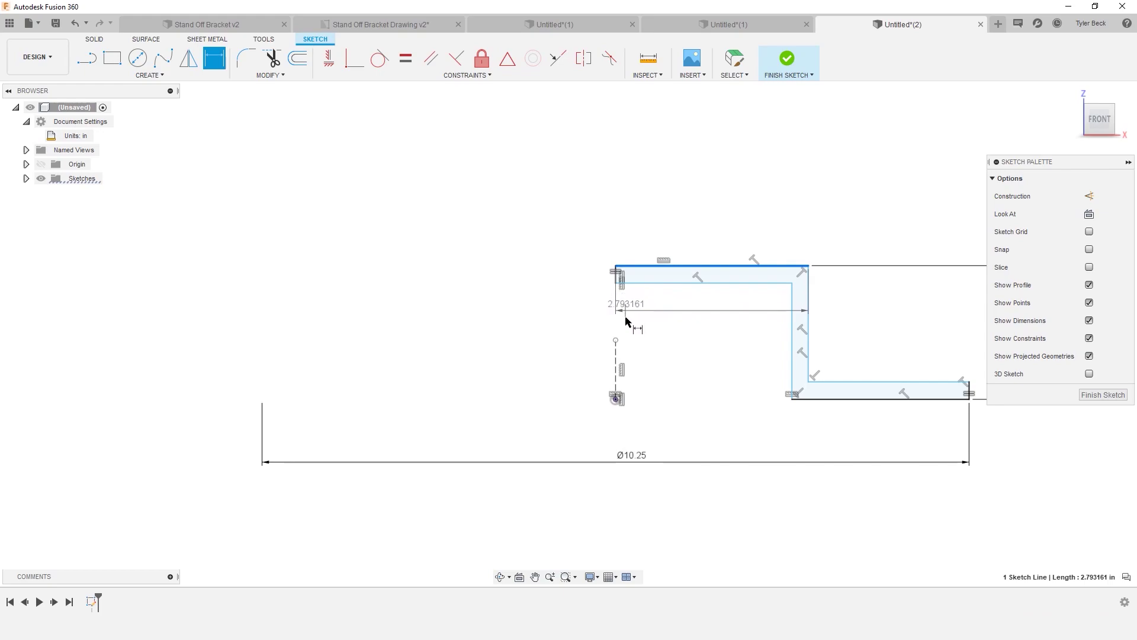
scroll(686, 363, "down", 3)
key("Escape")
scroll(853, 349, "up", 1)
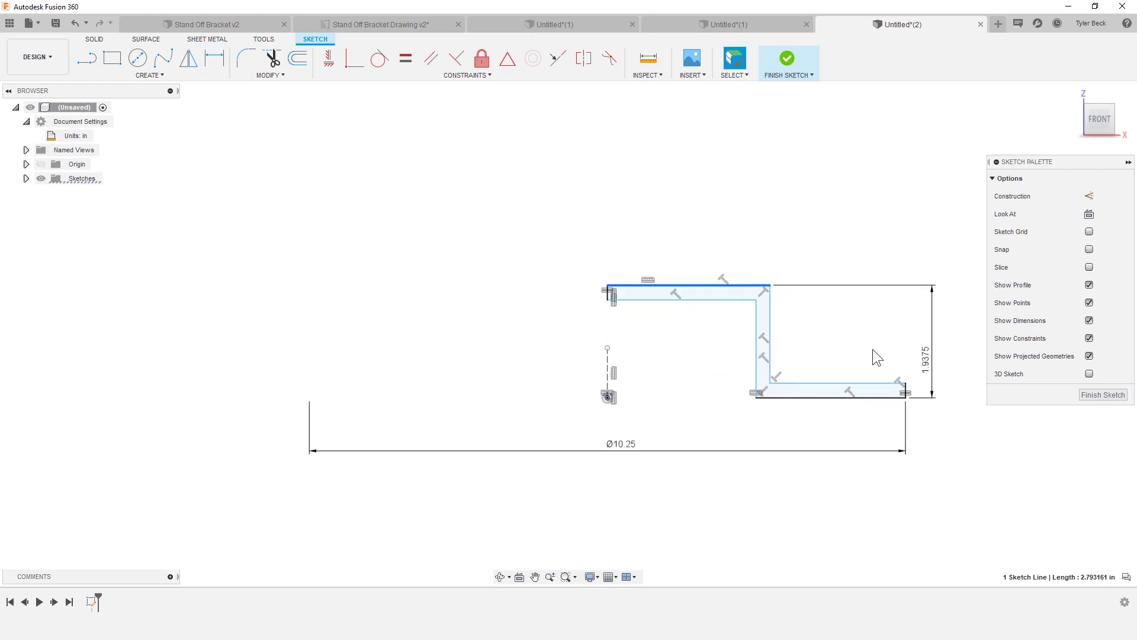
scroll(895, 389, "up", 1)
key("d")
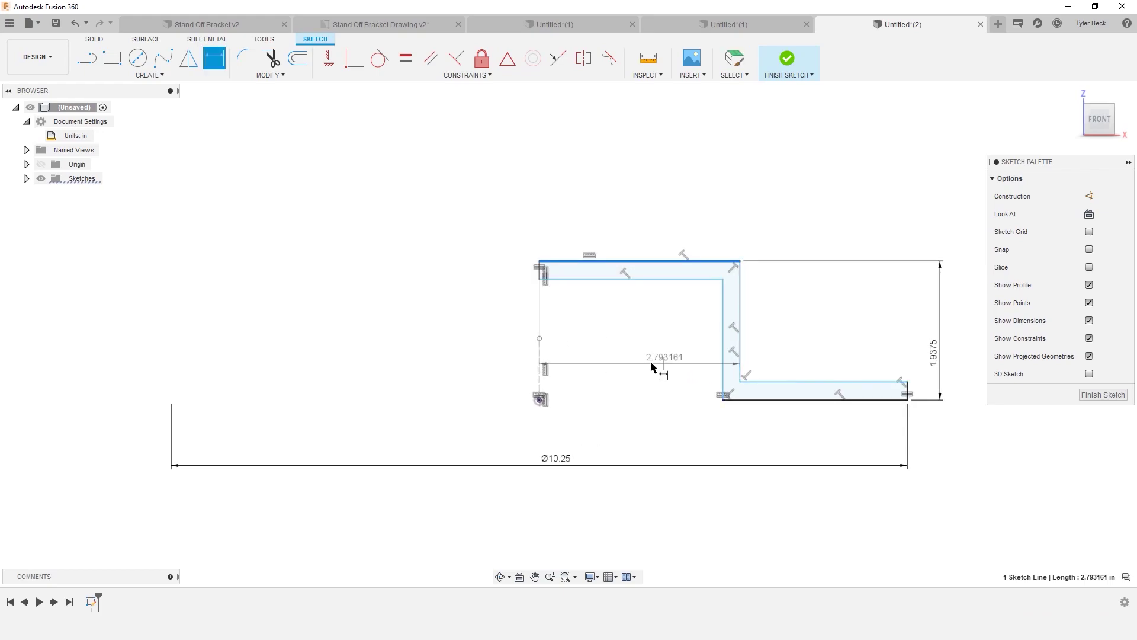
left_click(556, 278)
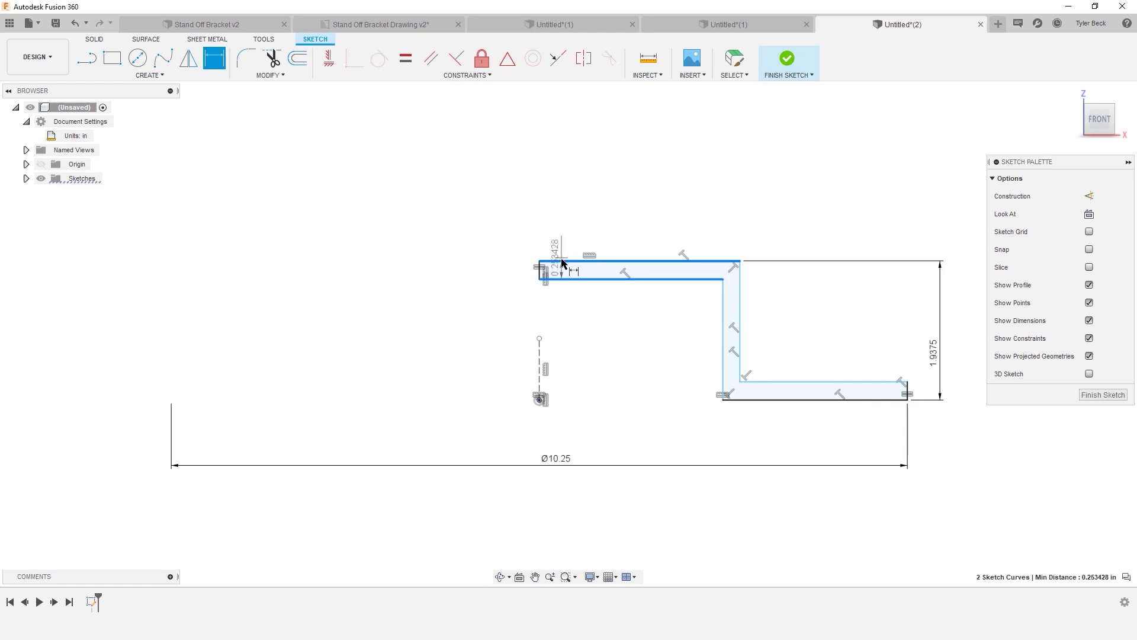
left_click(562, 263)
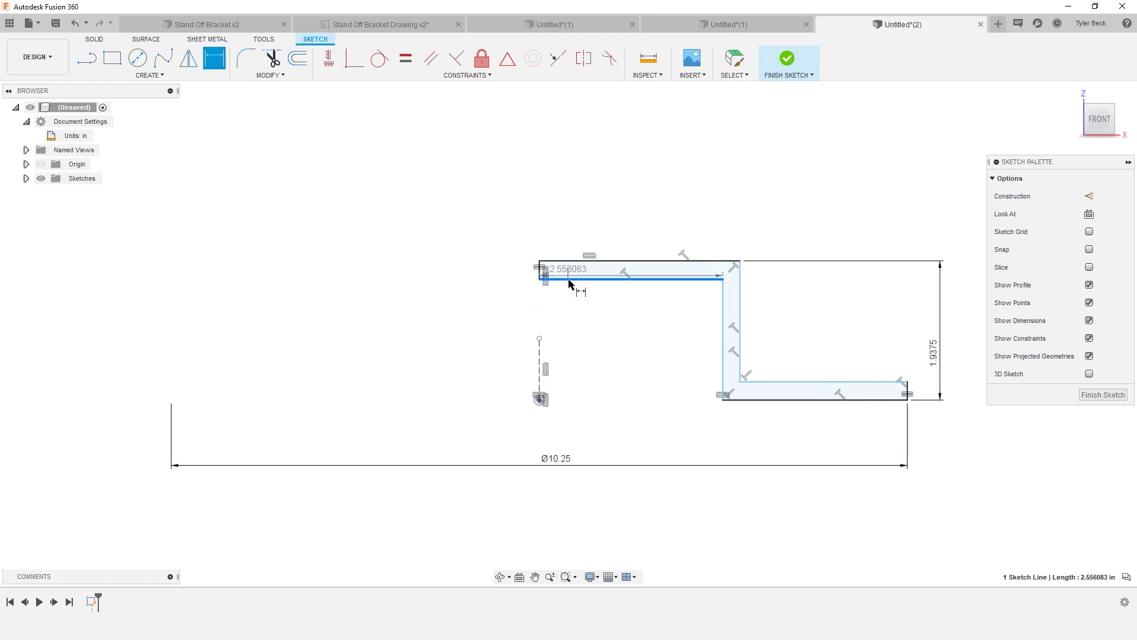
left_click(568, 279)
left_click(560, 261)
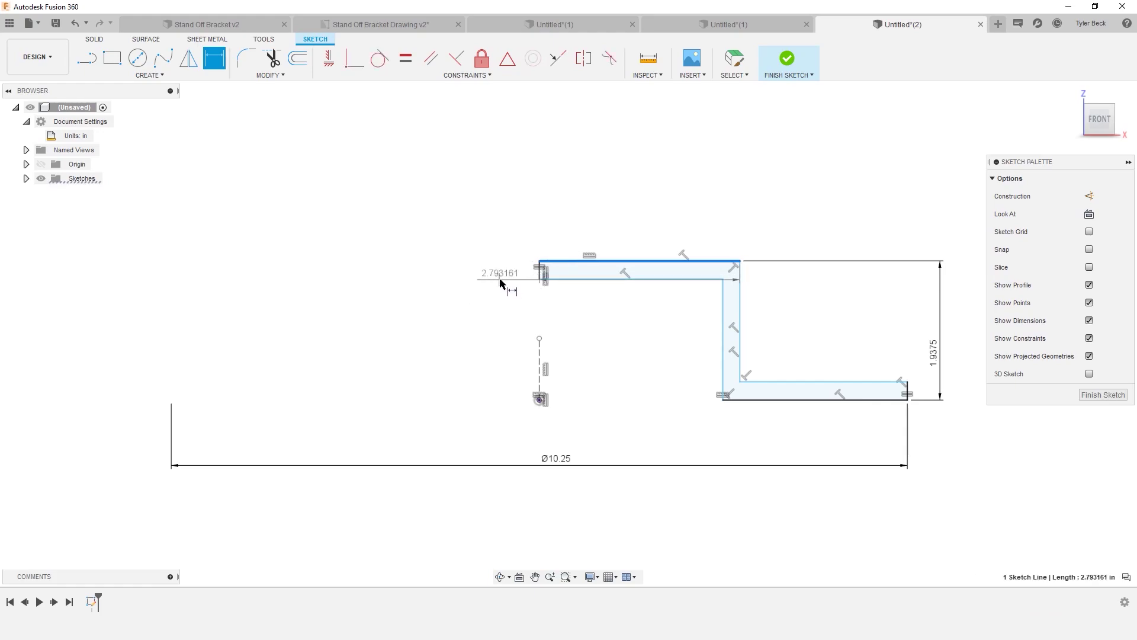
left_click(562, 280)
left_click(487, 272)
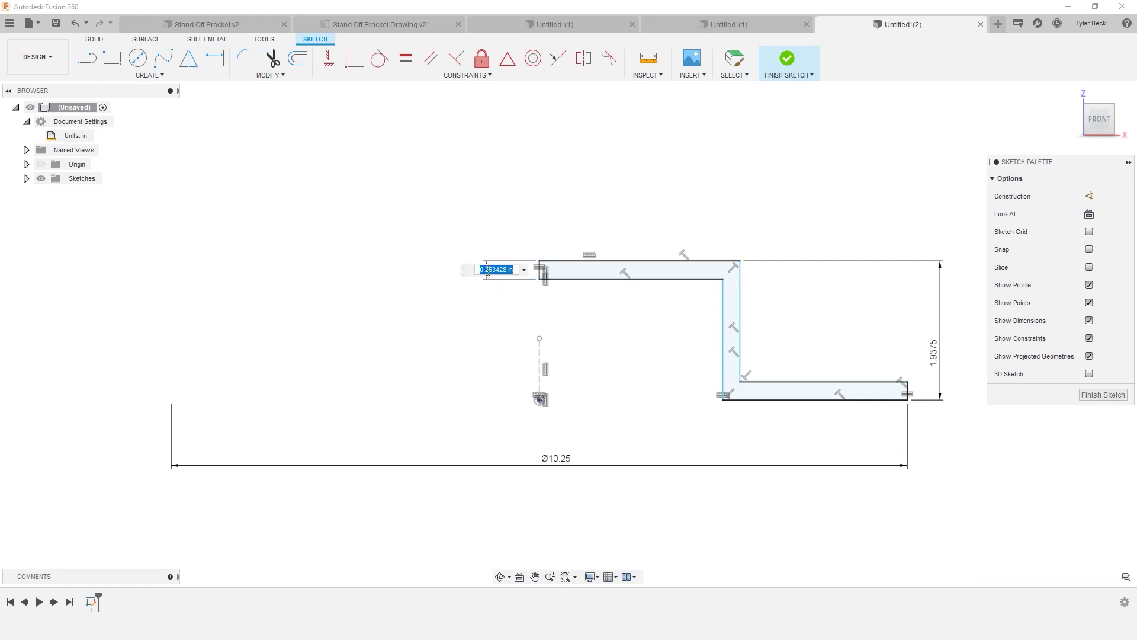
type("1/8")
key("Return")
Step: Nudge the Ø10.25 dimension and drag the upright section's lines to narrow it
mouse_move(555, 460)
left_mouse_down()
mouse_move(563, 329)
mouse_move(566, 471)
left_mouse_up()
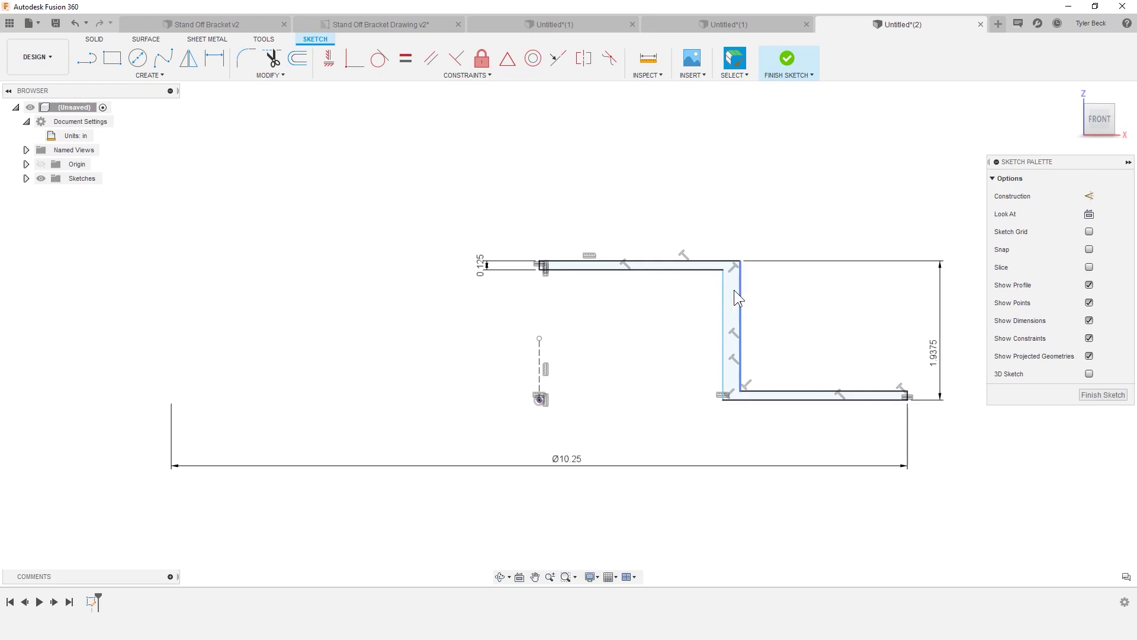
mouse_move(720, 271)
left_mouse_down()
mouse_move(667, 280)
mouse_move(824, 264)
left_mouse_up()
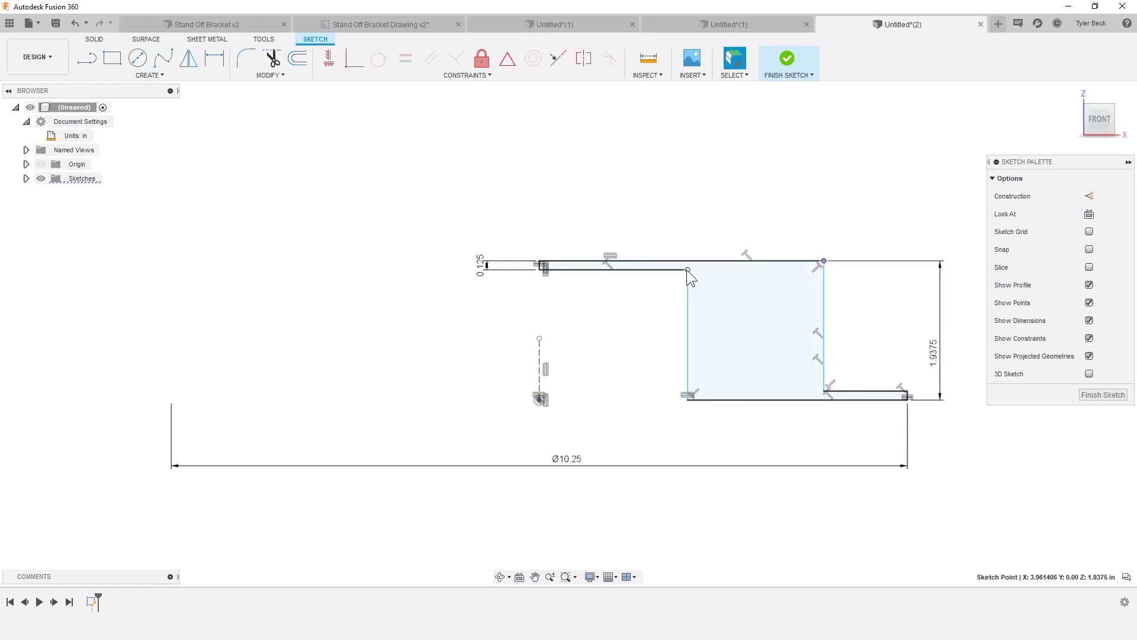
left_click_drag(687, 269, 794, 270)
left_click(837, 549)
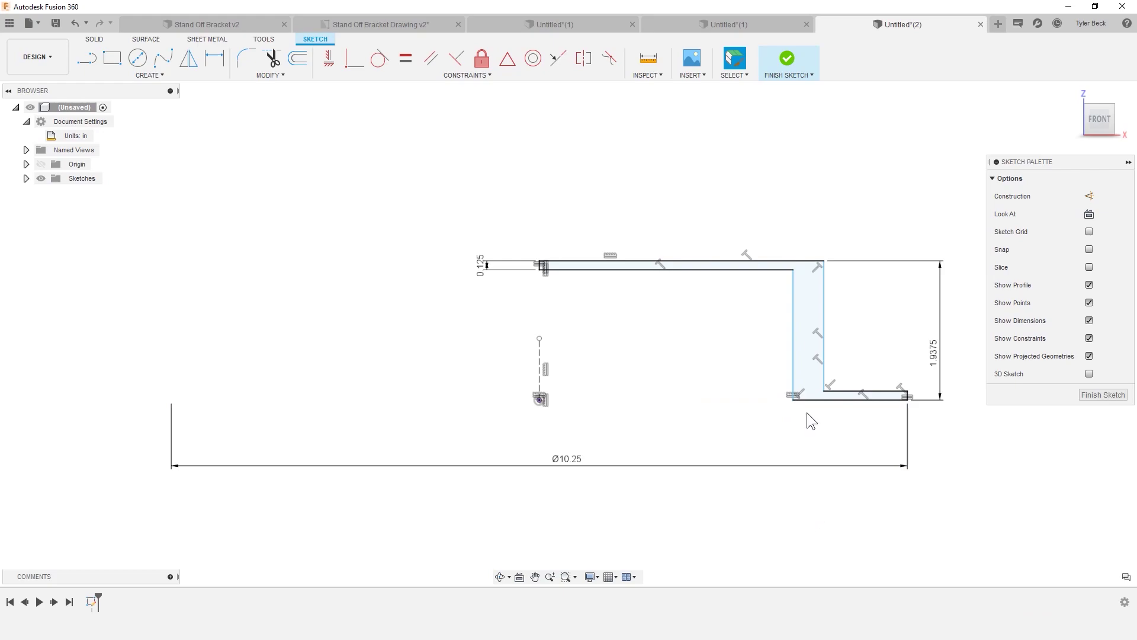
Step: Set the narrowed upright wall to 1/8 in thick, then drag its top corner to test constraints
key("d")
left_click(794, 351)
left_click(825, 343)
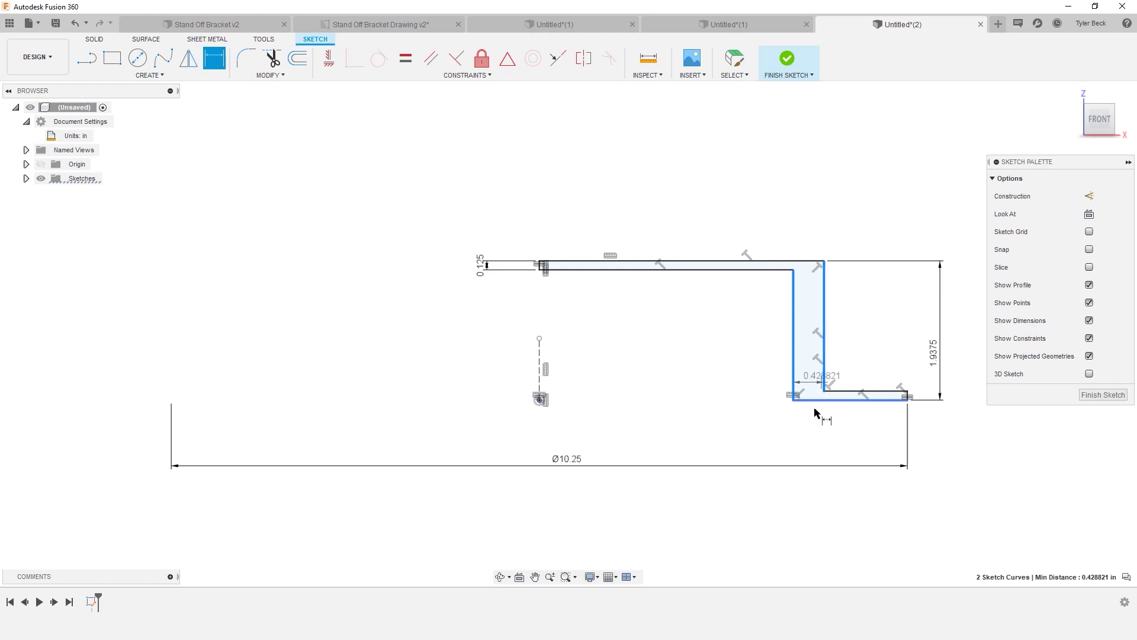
left_click(761, 427)
type("1")
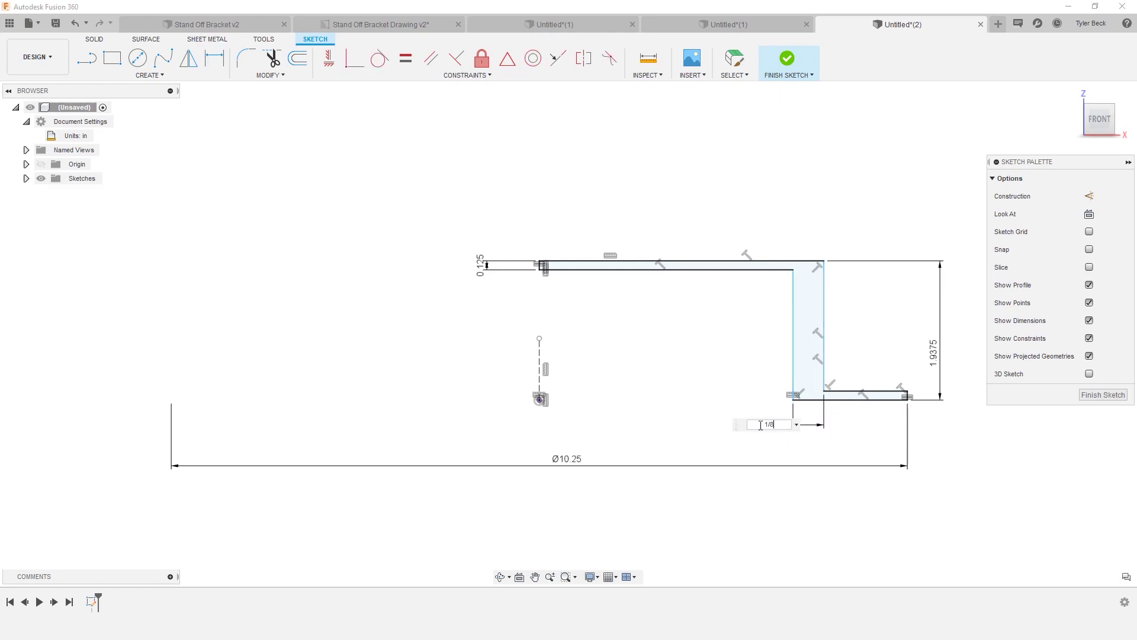
type("/8")
key("Return")
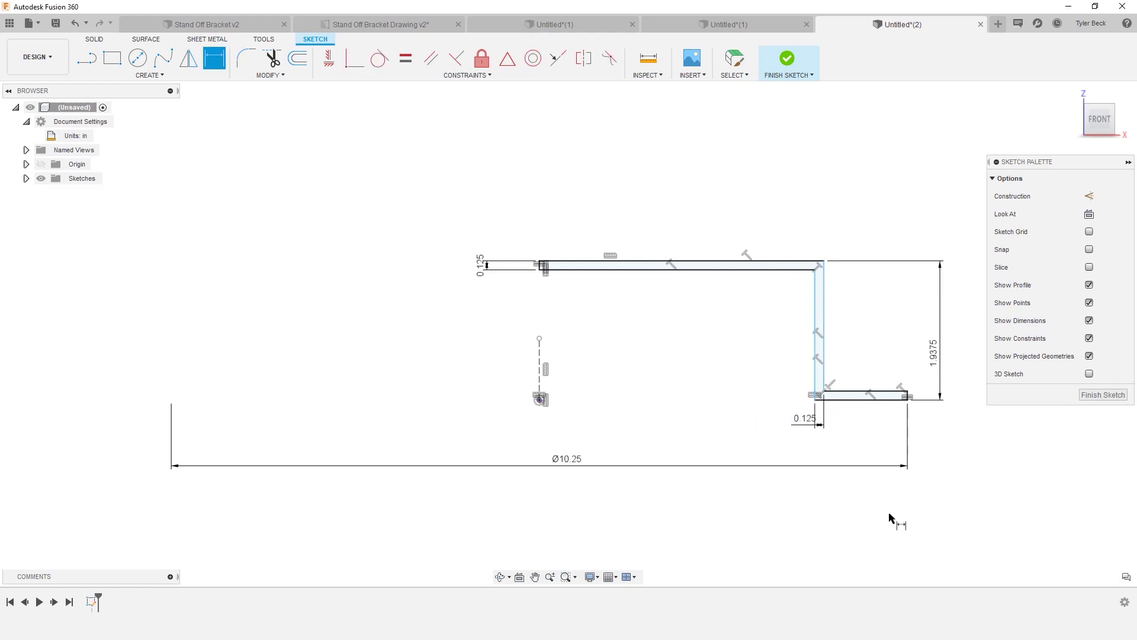
key("Escape")
mouse_move(825, 262)
left_mouse_down()
mouse_move(851, 259)
mouse_move(778, 265)
mouse_move(792, 267)
left_mouse_up()
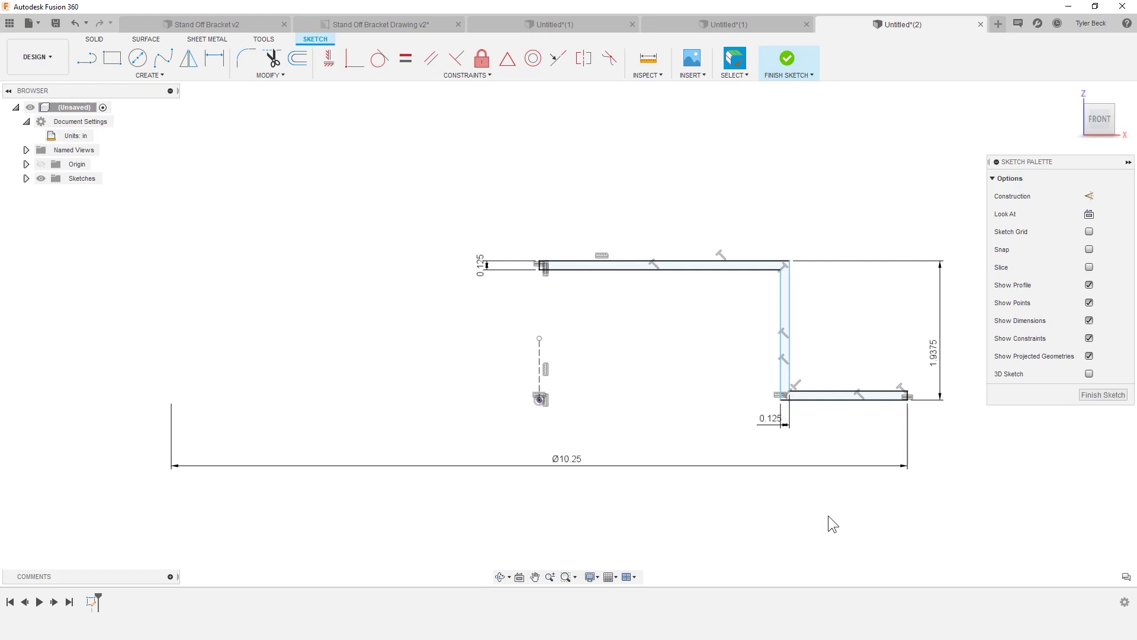
Step: Check the bracket drawing, then draw a vertical line rising from the right foot
left_click(415, 24)
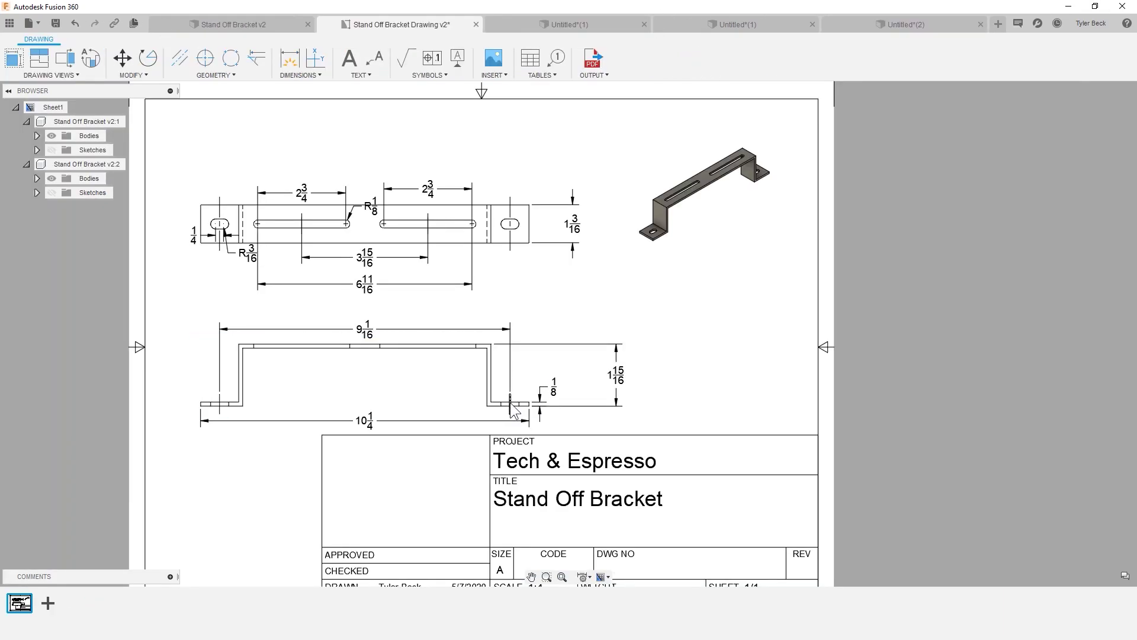
left_click(883, 25)
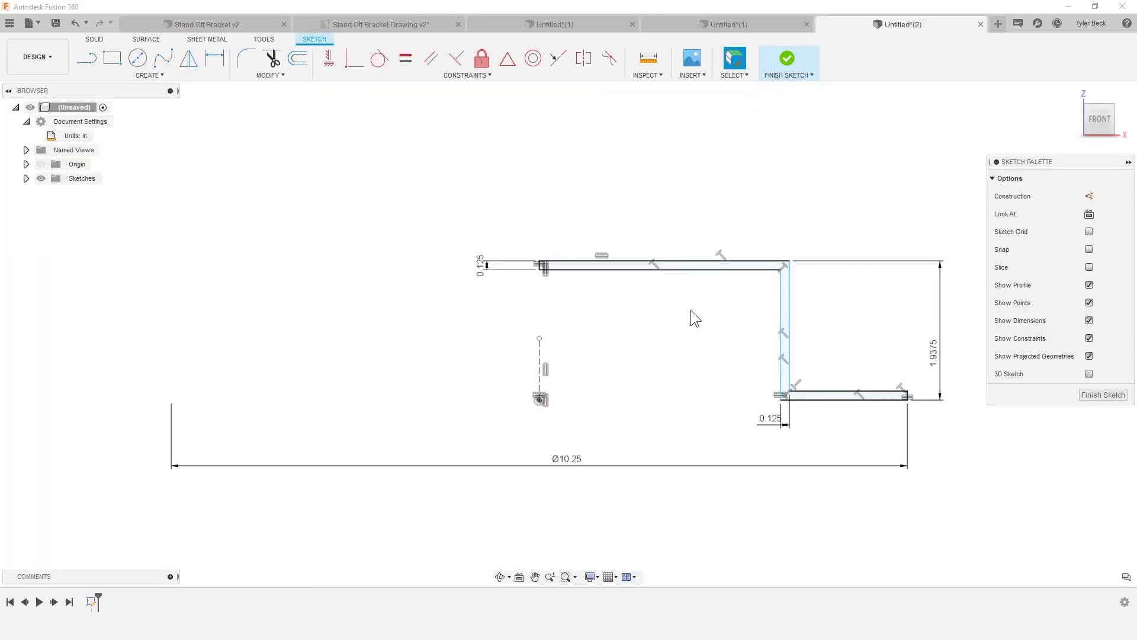
left_click(89, 58)
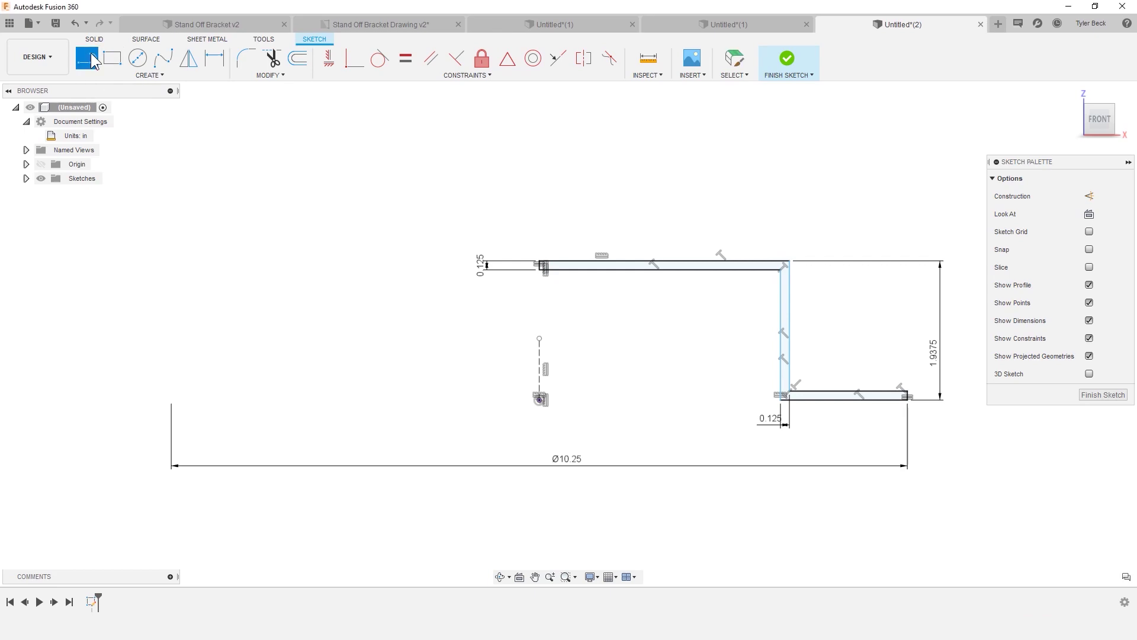
left_click(848, 393)
left_click(848, 309)
key("Escape")
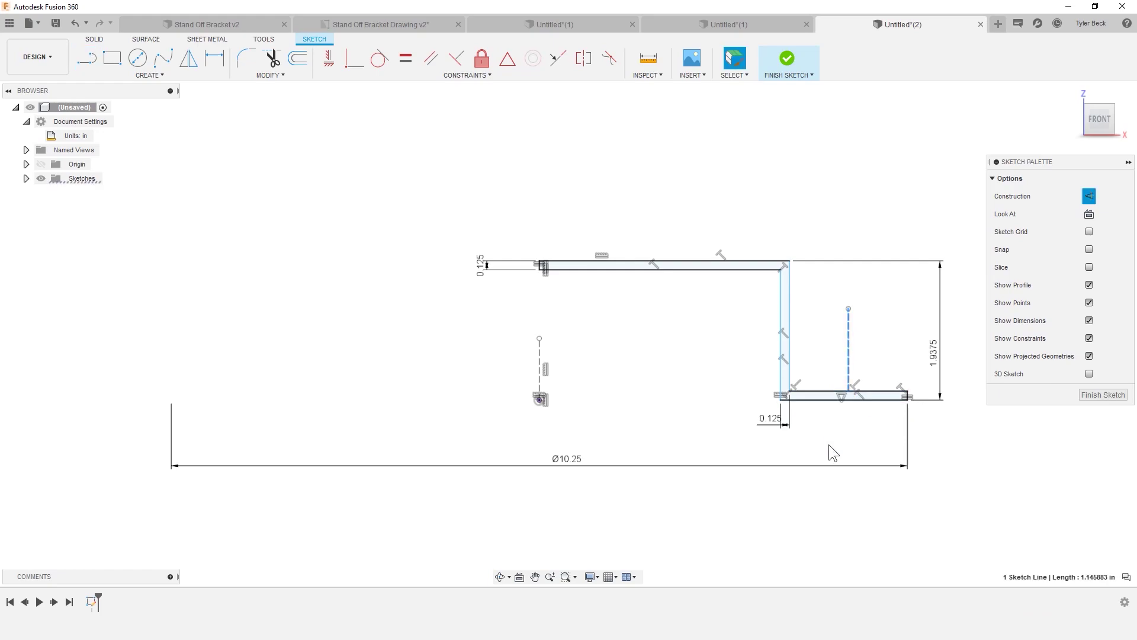
Step: Dimension the new line to the centre line as a Ø9 1/16 diameter span
key("d")
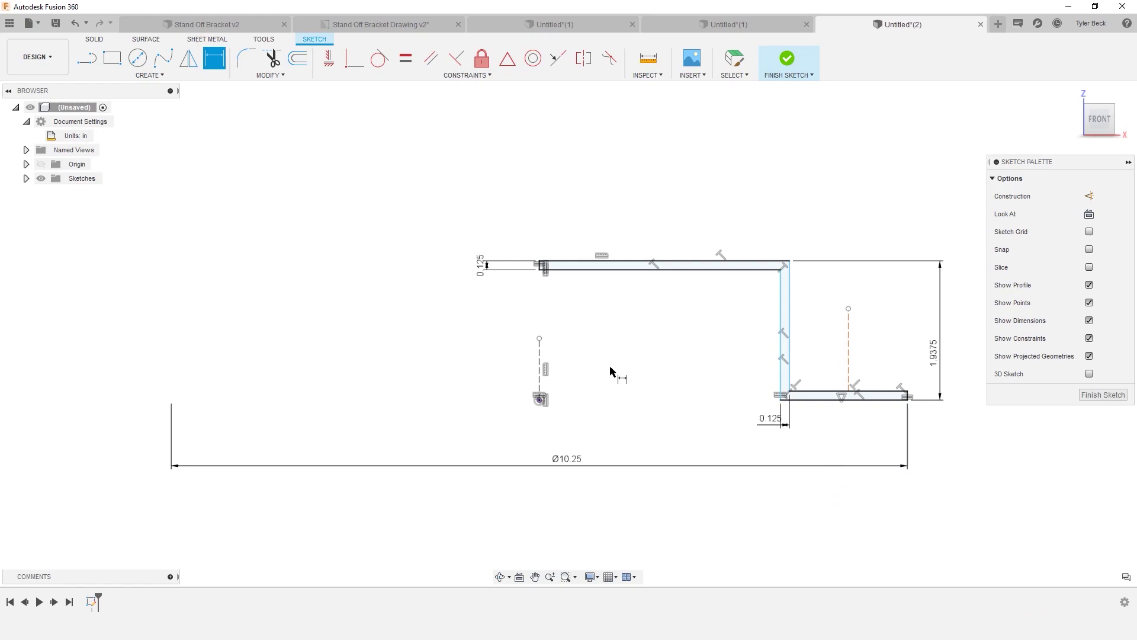
left_click(540, 355)
left_click(853, 354)
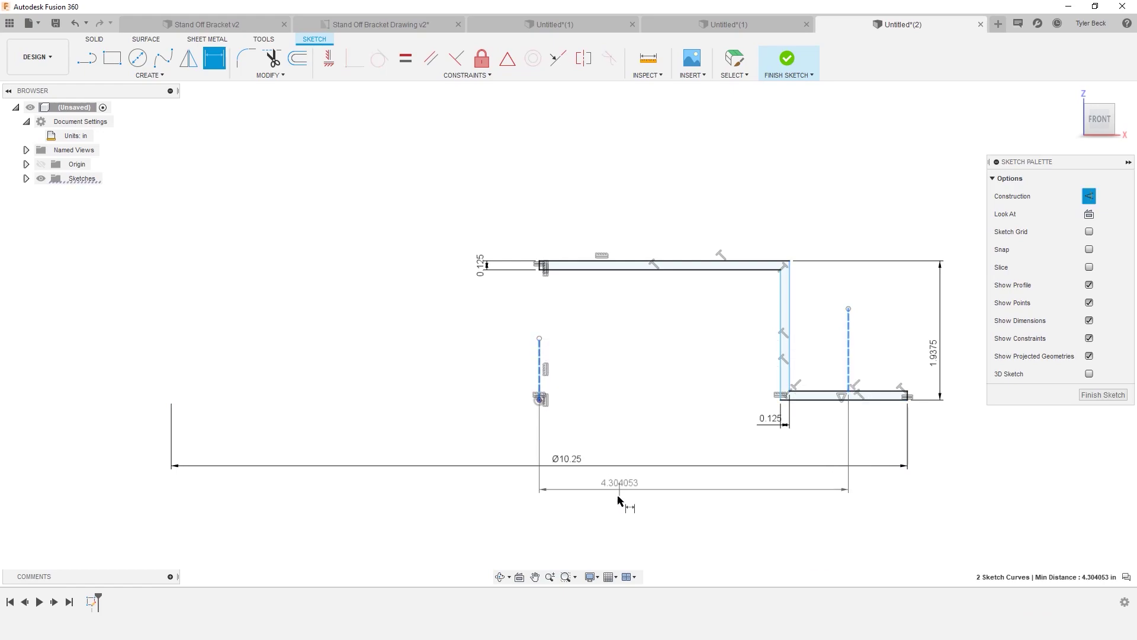
right_click(607, 500)
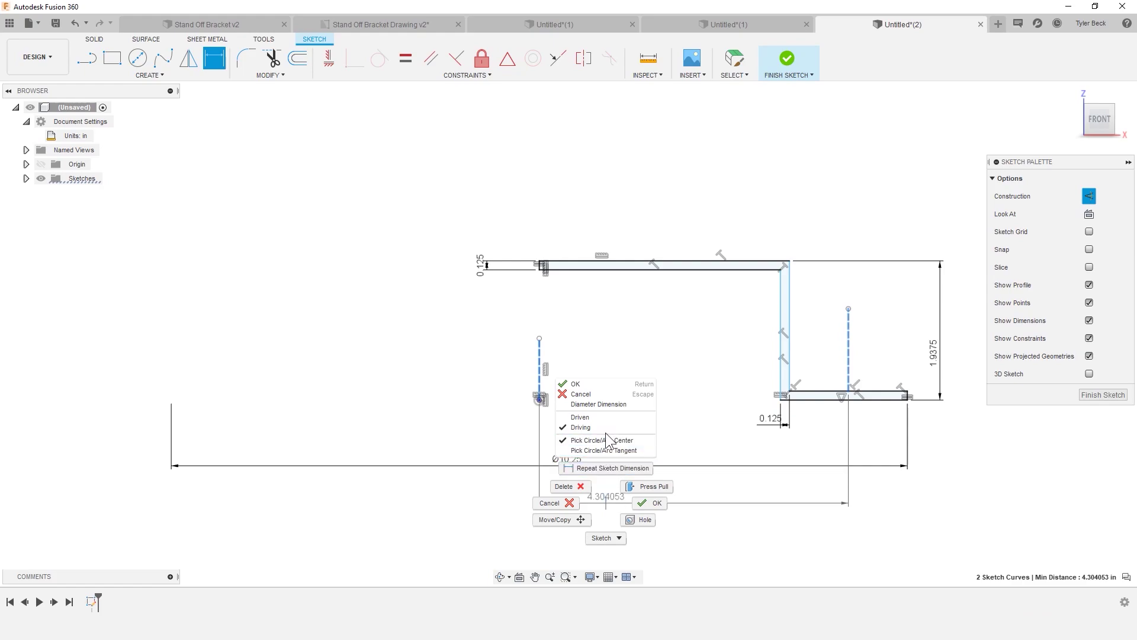
left_click(604, 405)
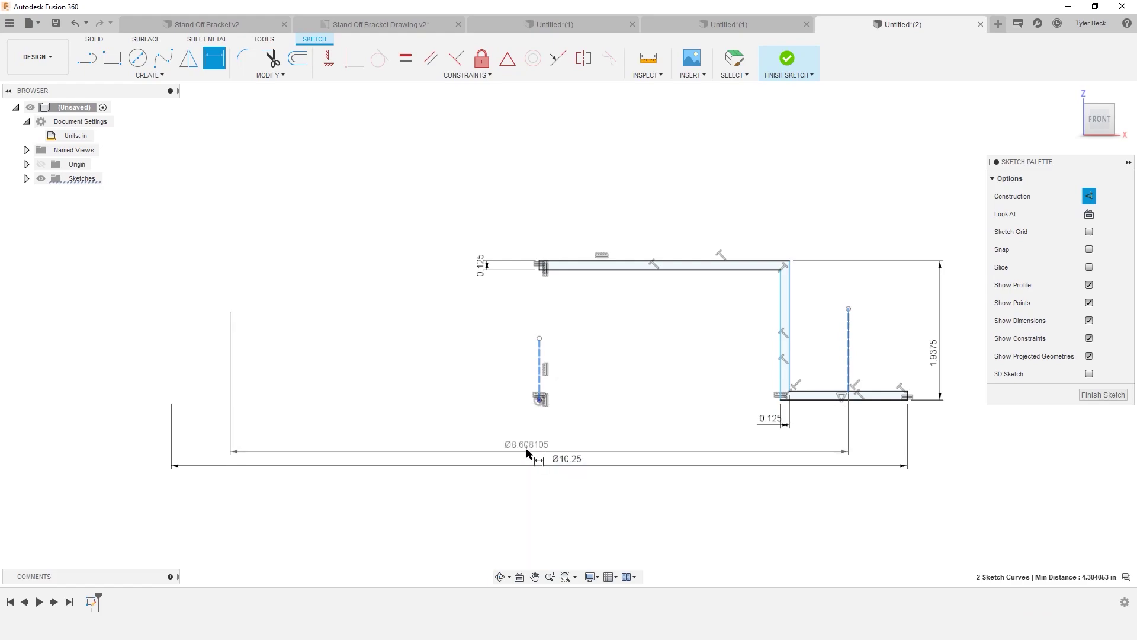
left_click(531, 436)
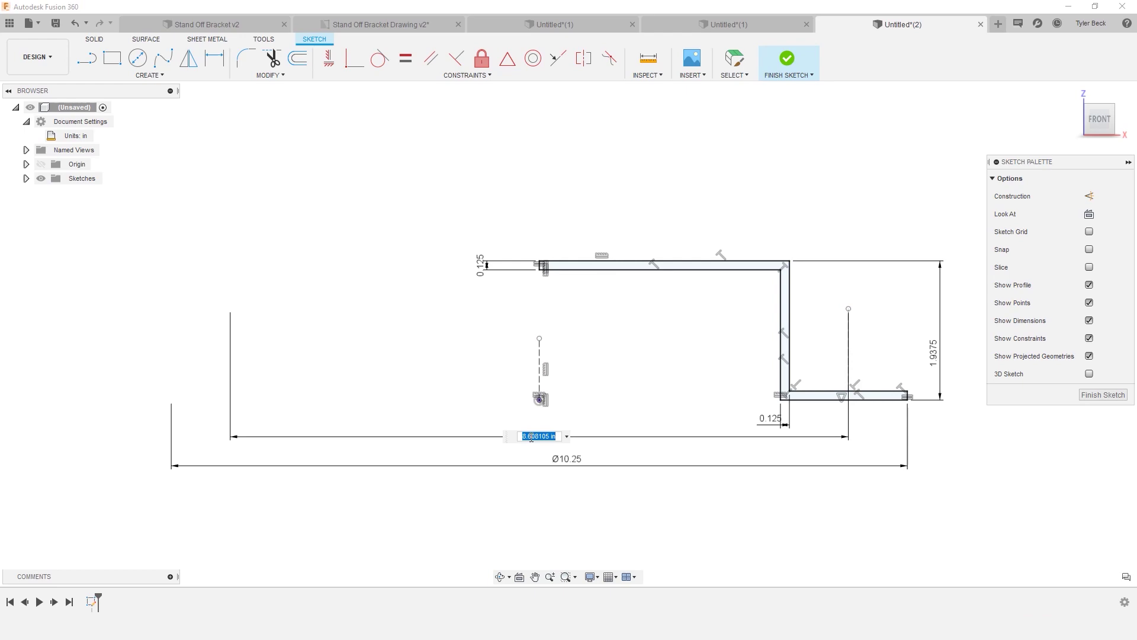
type("9")
type(" 1/16")
key("Return")
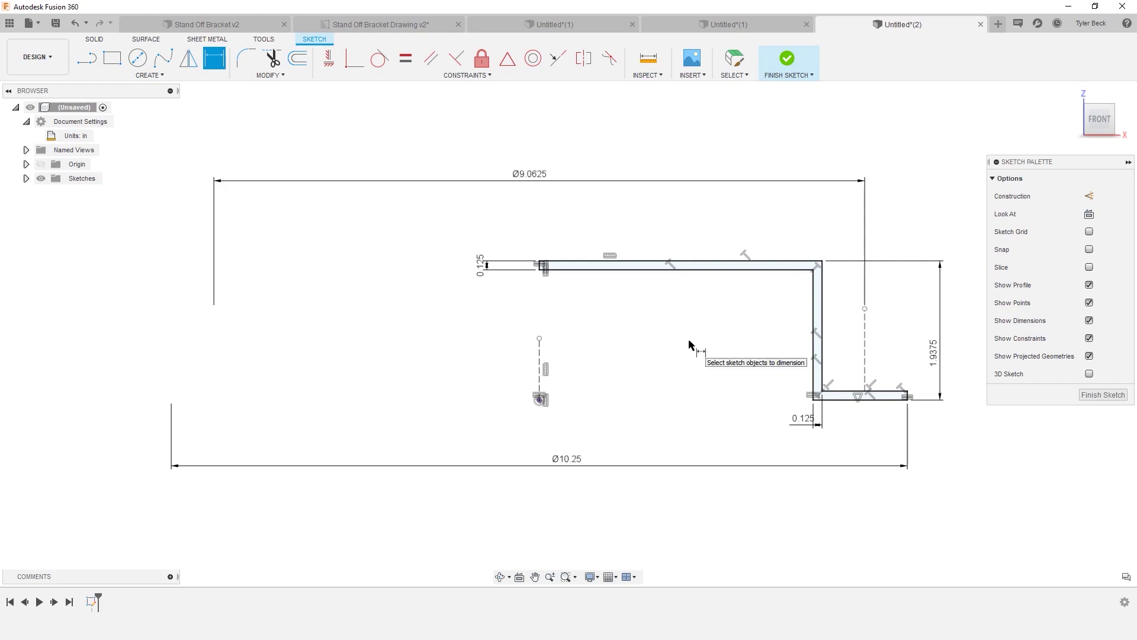
key("Escape")
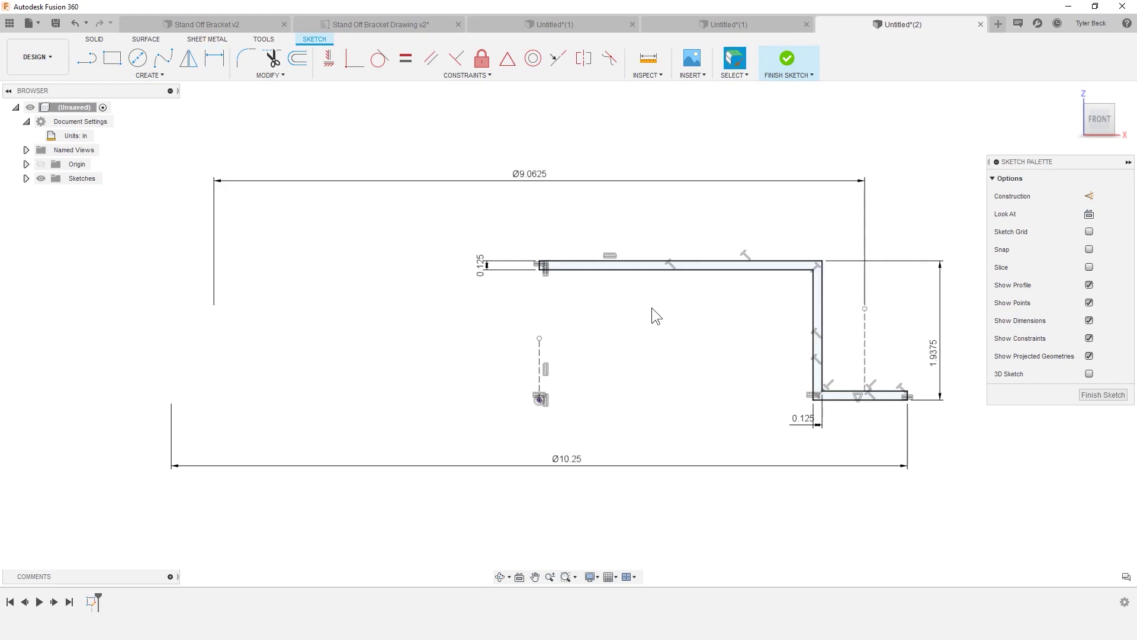
Step: Extrude the Z-profile 1 3/16 in into a solid body, after checking the drawing's width
key("e")
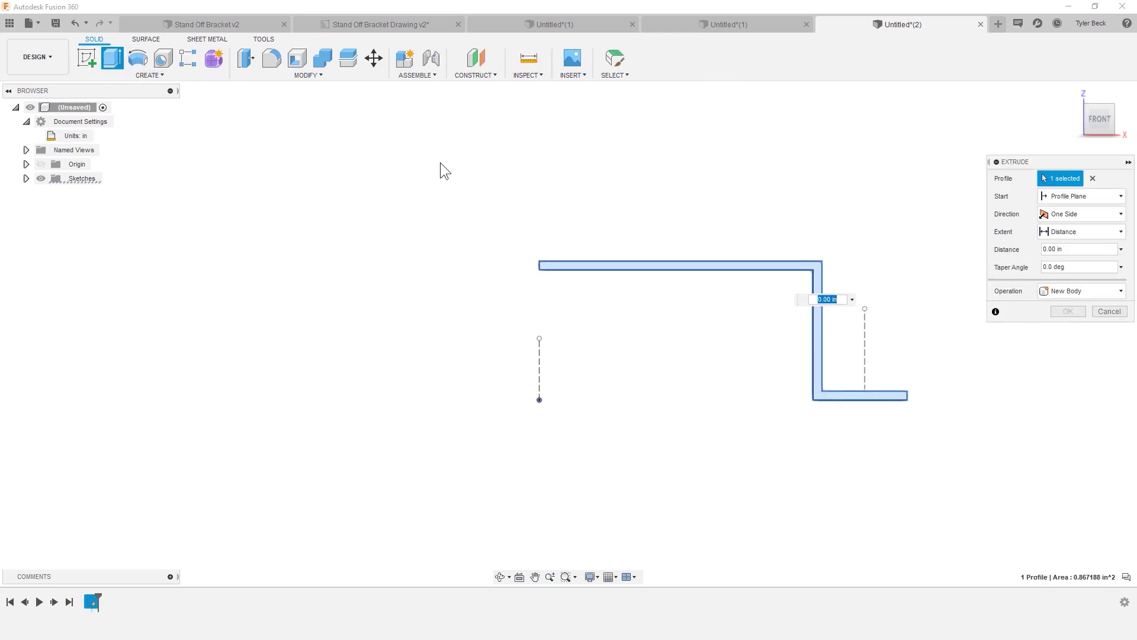
left_click(1000, 251)
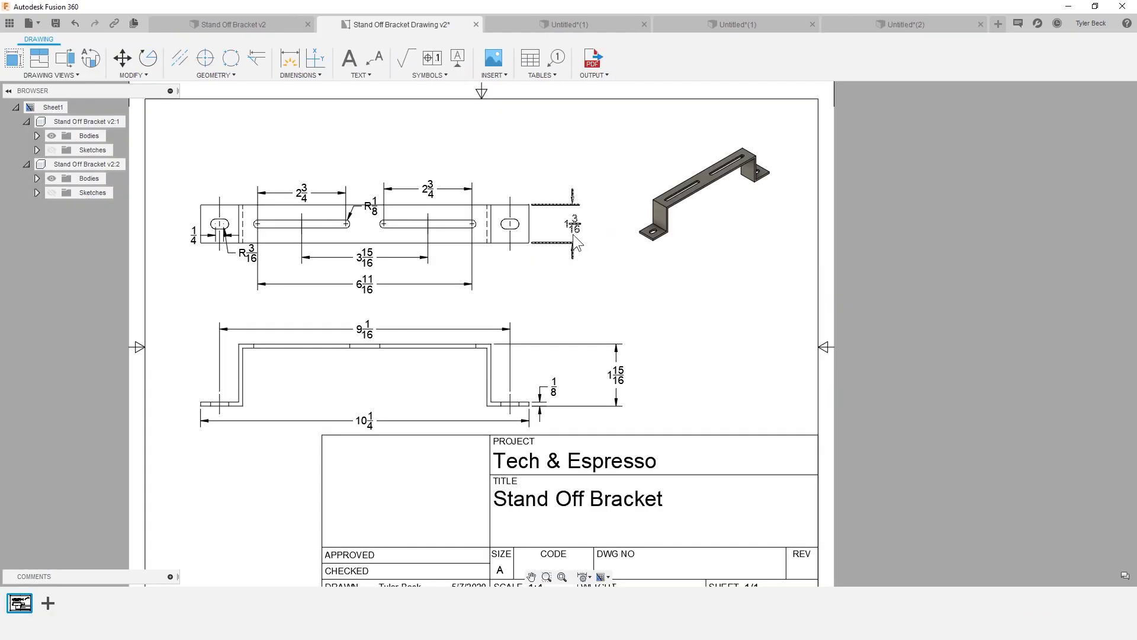
left_click(912, 25)
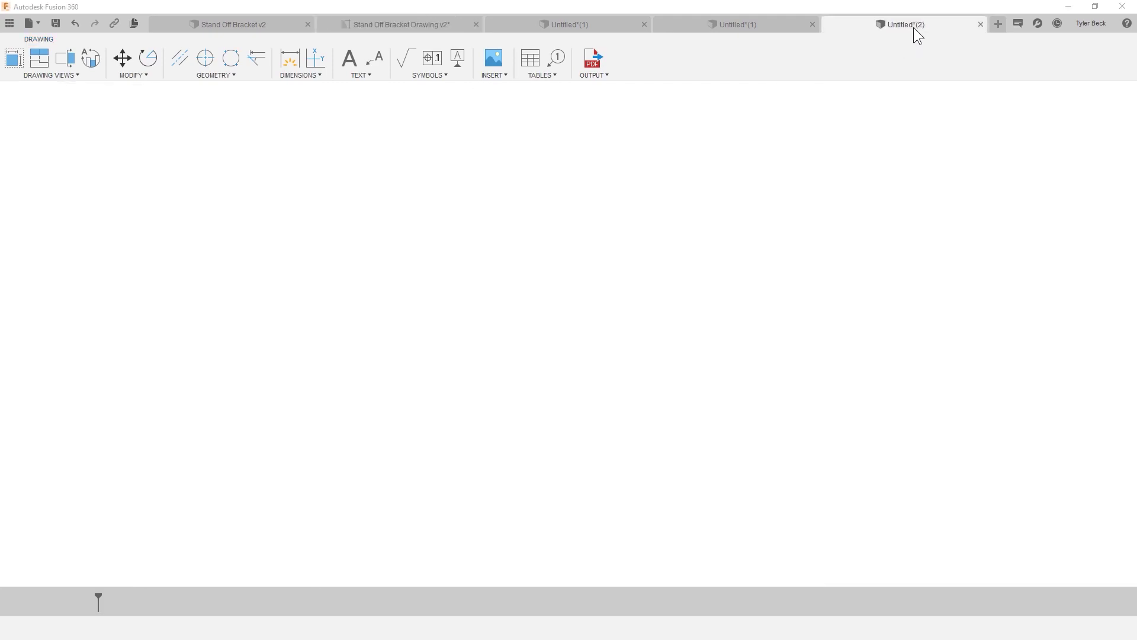
key("e")
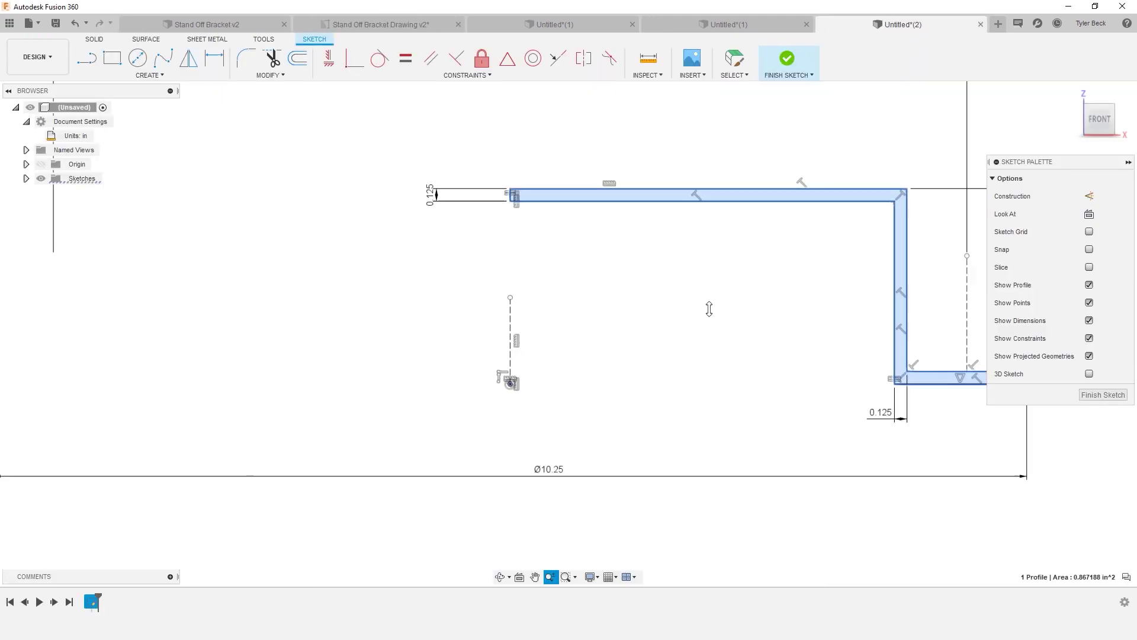
left_click_drag(663, 290, 760, 241)
left_click(1040, 249)
type("1")
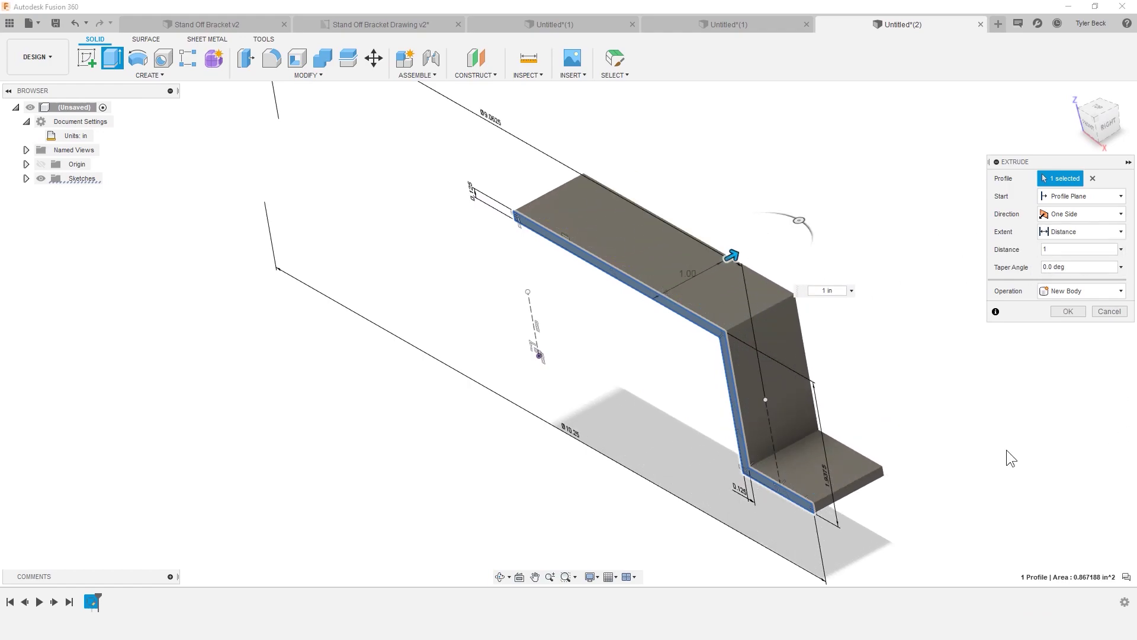
type(" 3/16")
key("Return")
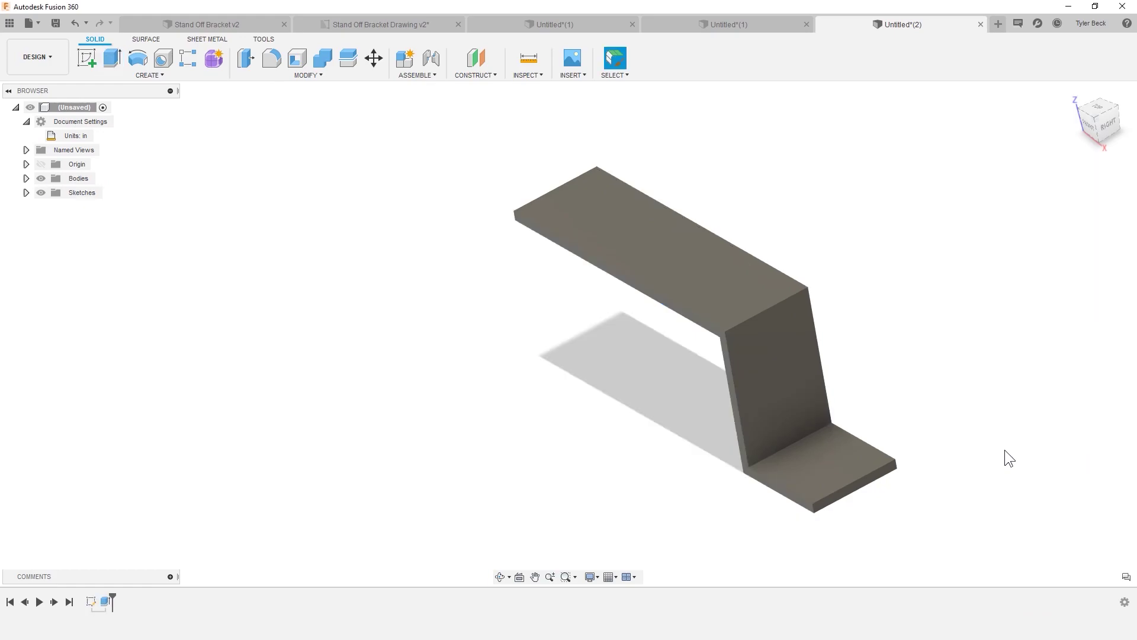
middle_click_drag(648, 372, 673, 369, "shift")
Step: Start a new sketch on the bracket's top face
left_click(654, 265)
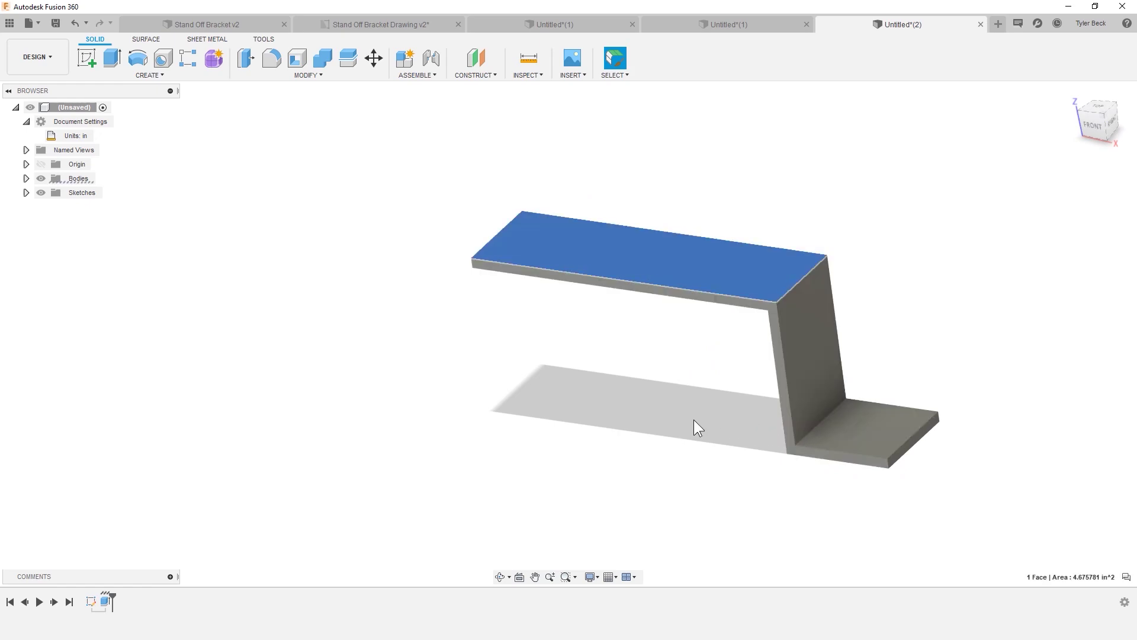
left_click(664, 409)
middle_click_drag(553, 347, 652, 261, "shift")
left_click(649, 261)
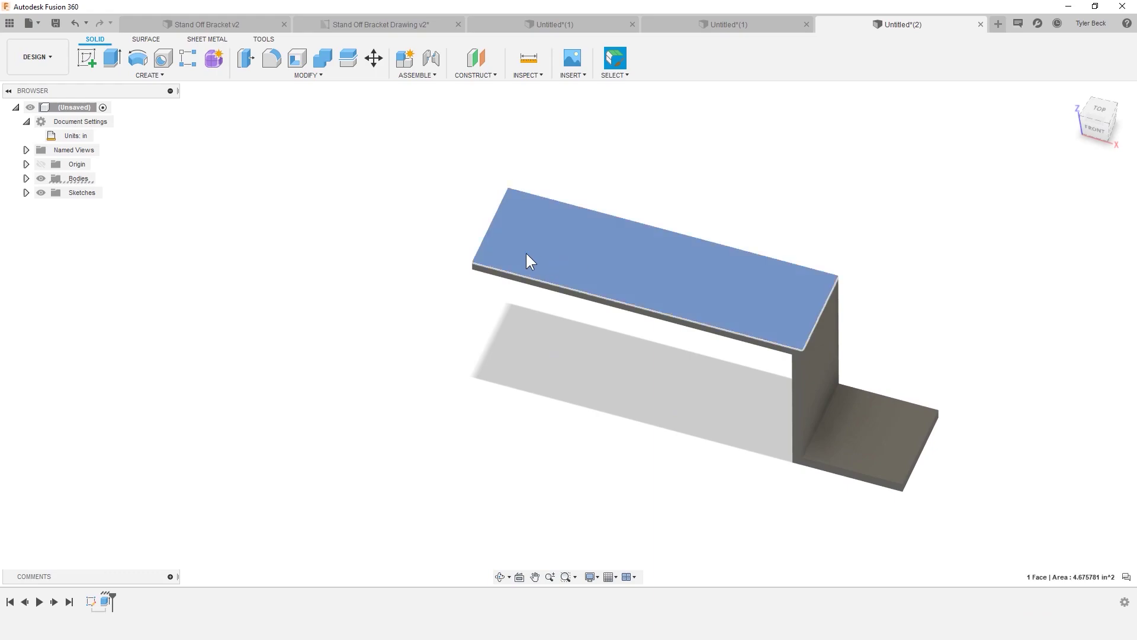
left_click(79, 56)
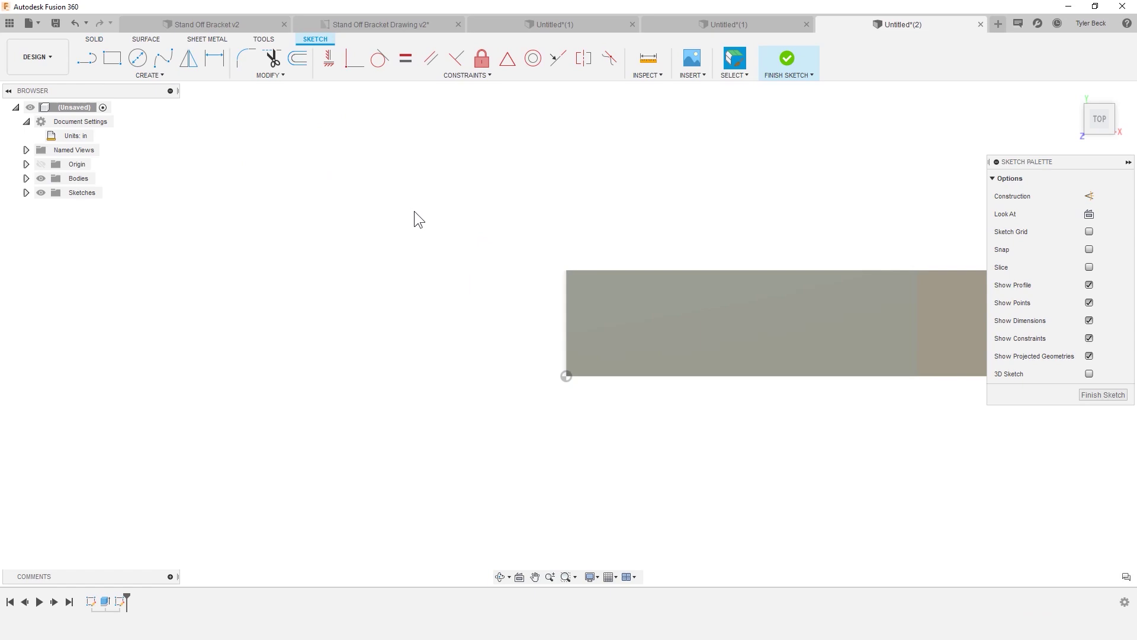
Step: Draw a horizontal slot across the top face with the Slot tool
key("s")
type("slot")
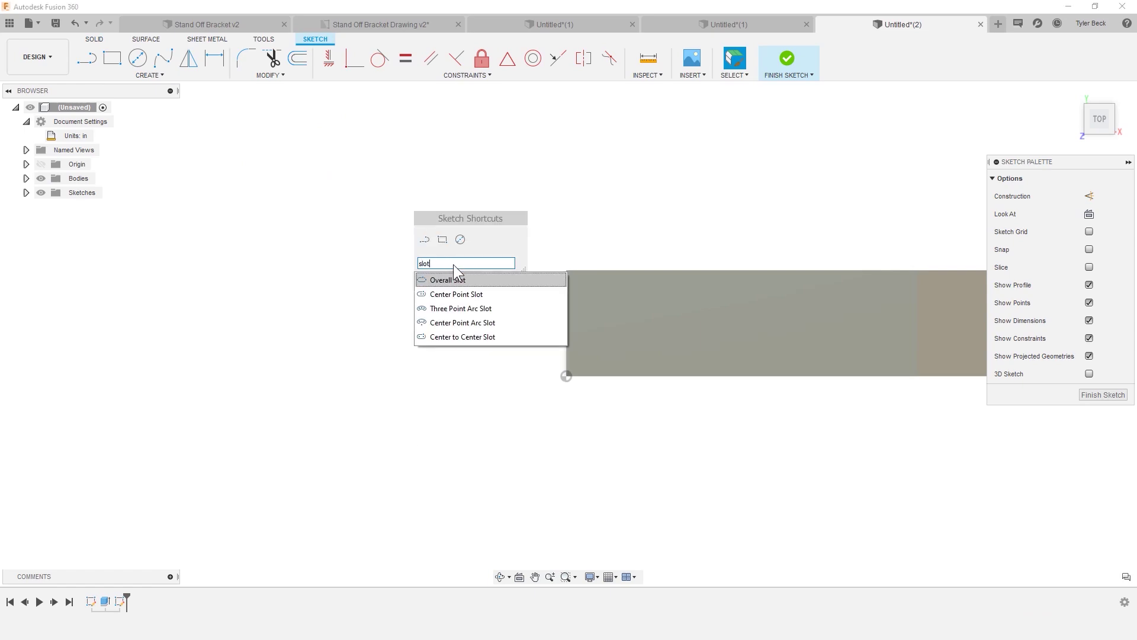
left_click(452, 279)
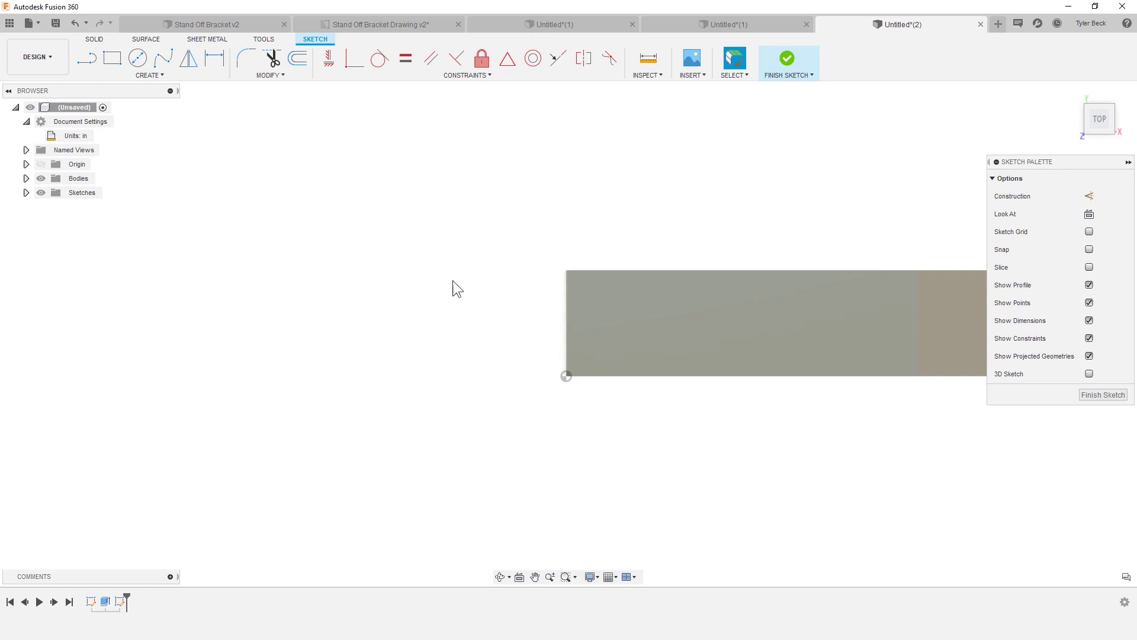
left_click(640, 318)
left_click(883, 319)
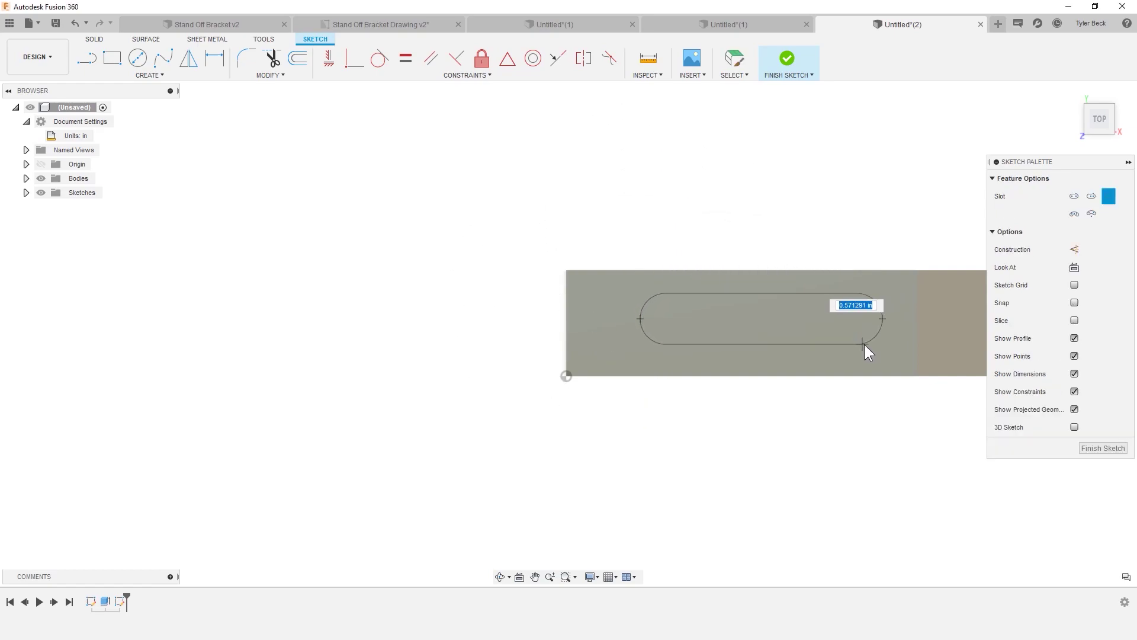
left_click(872, 348)
scroll(877, 350, "down", 3)
scroll(876, 350, "up", 2)
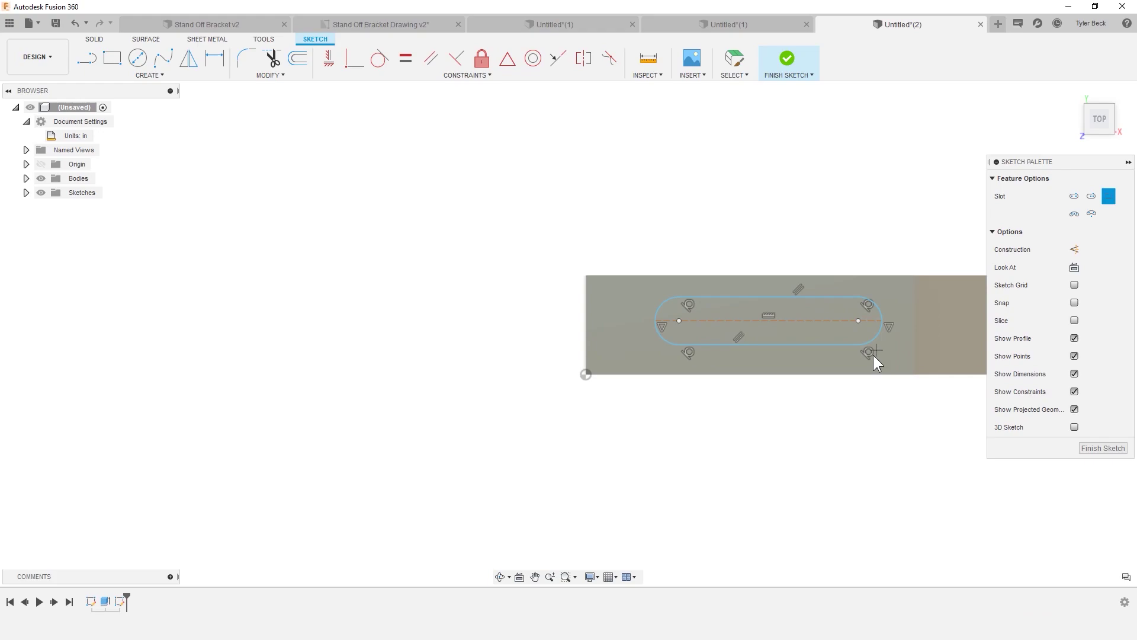
key("Escape")
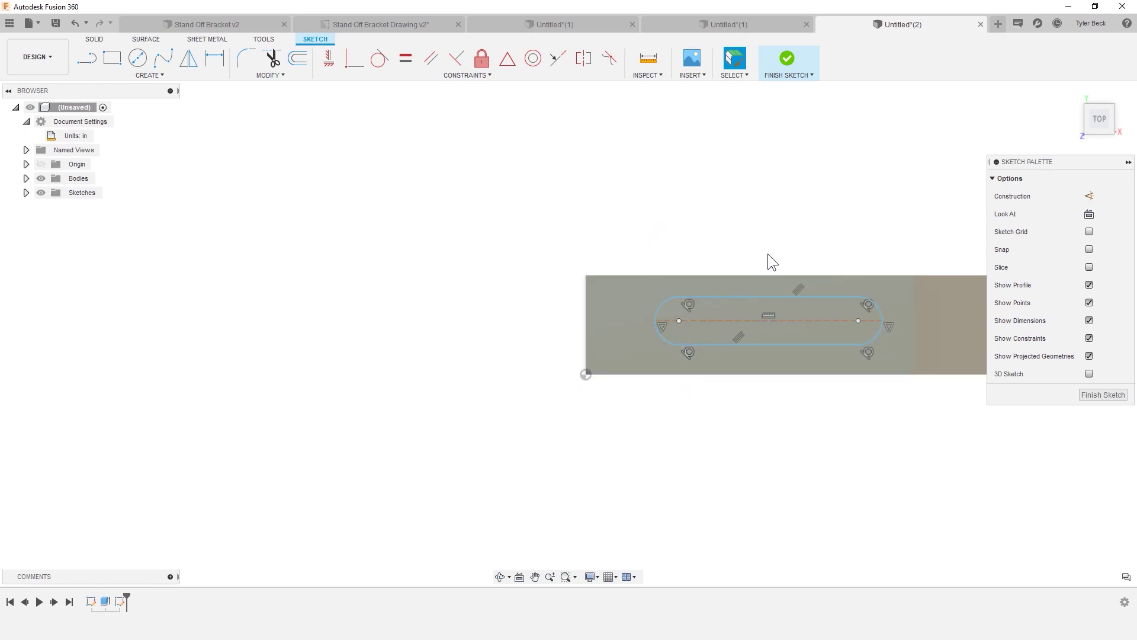
Step: Set the slot's centre-to-centre spacing to 2.75 in, deleting a stray width dimension
key("d")
left_click(679, 321)
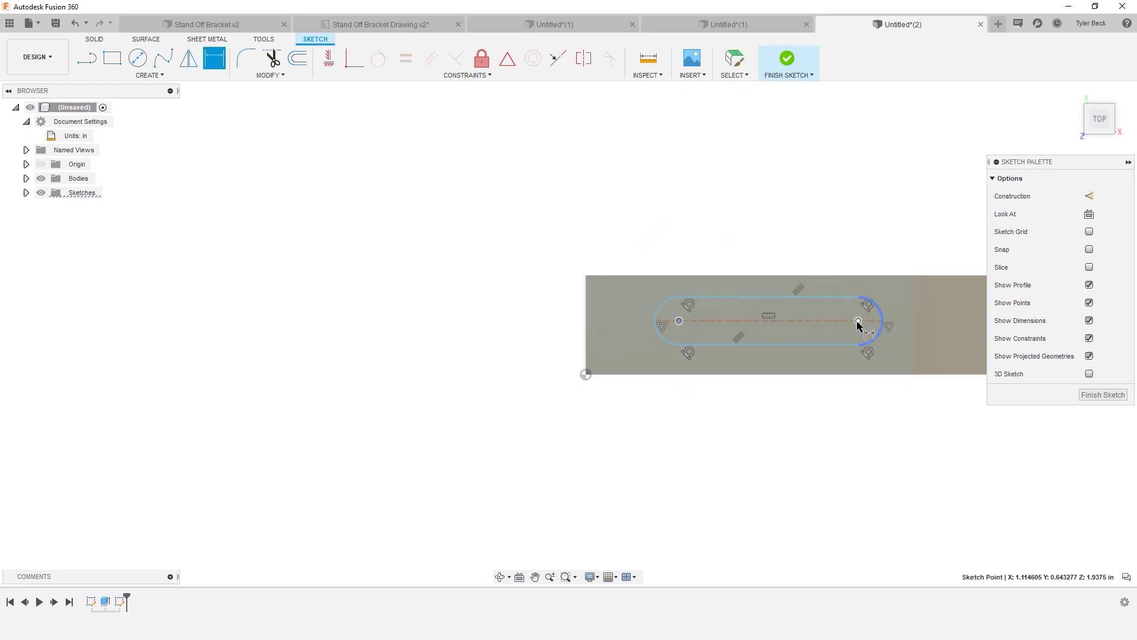
left_click(859, 320)
left_click(859, 230)
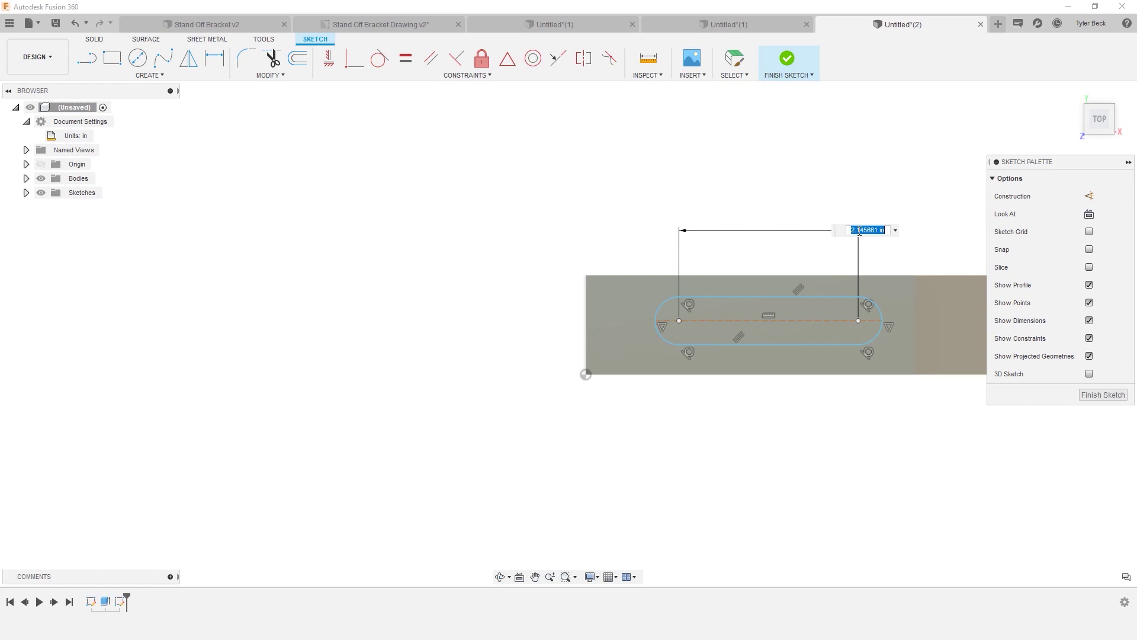
type("2.75")
key("Return")
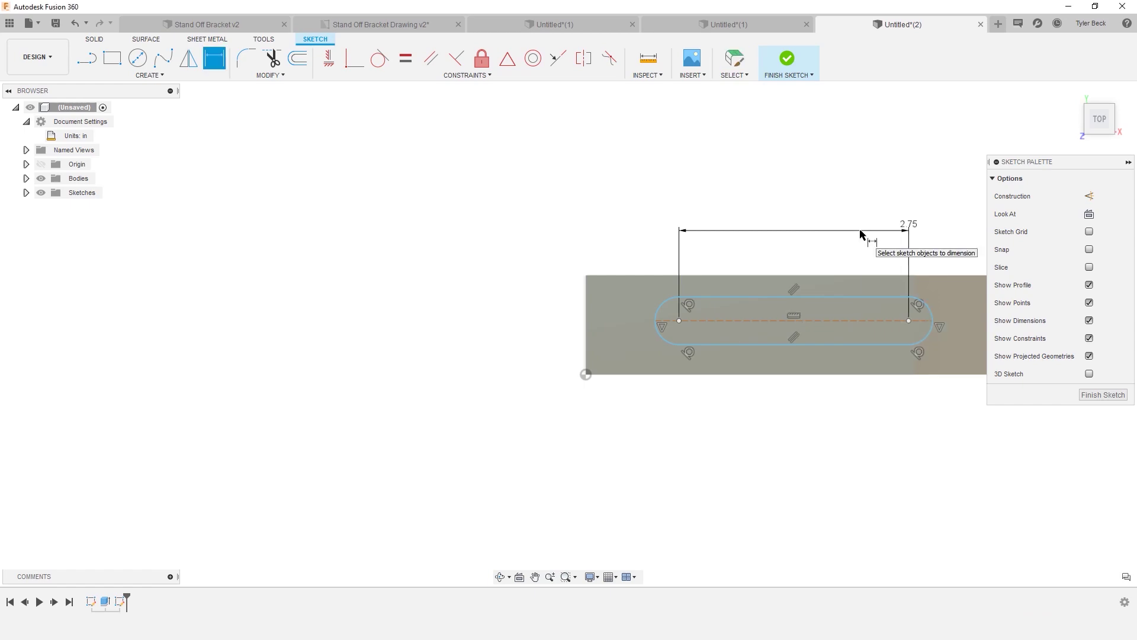
left_click(851, 297)
left_click(852, 344)
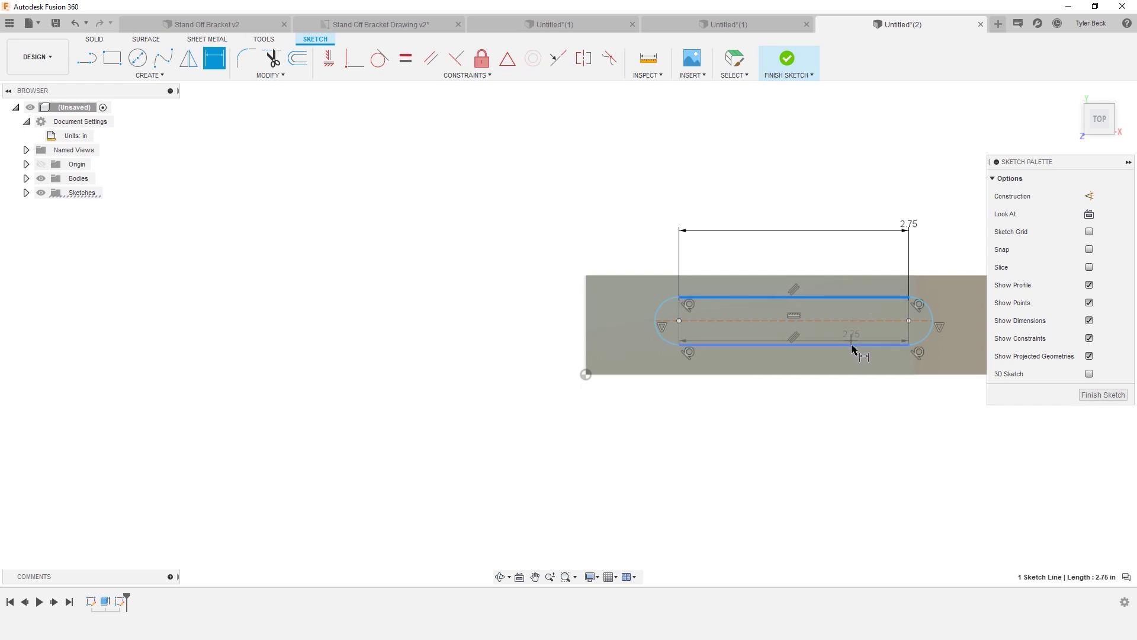
left_click(529, 313)
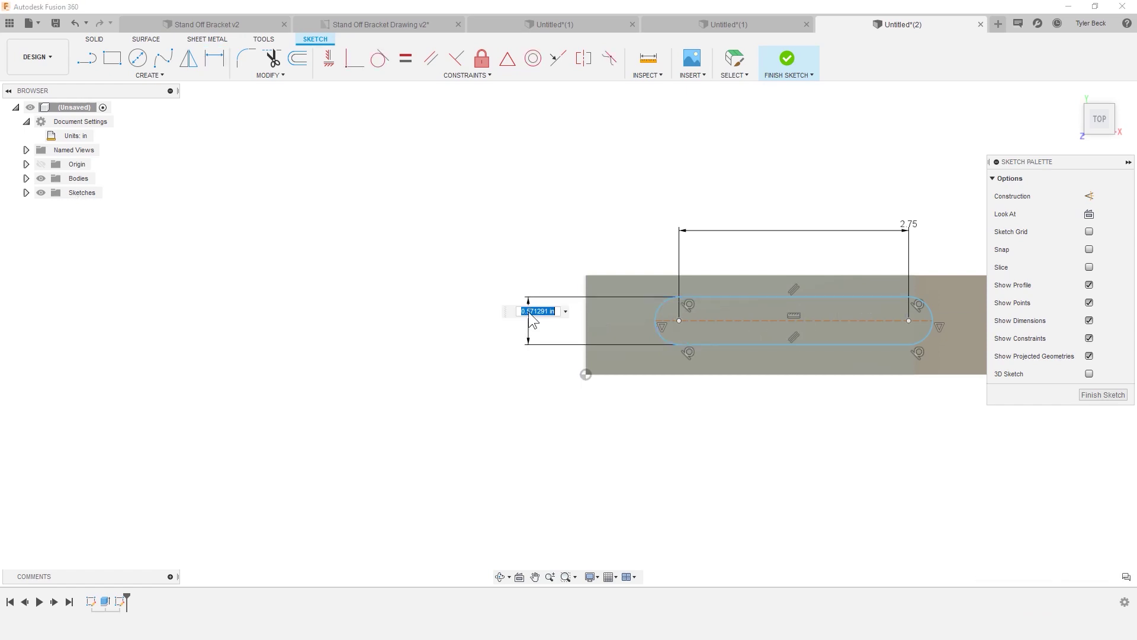
key("Escape")
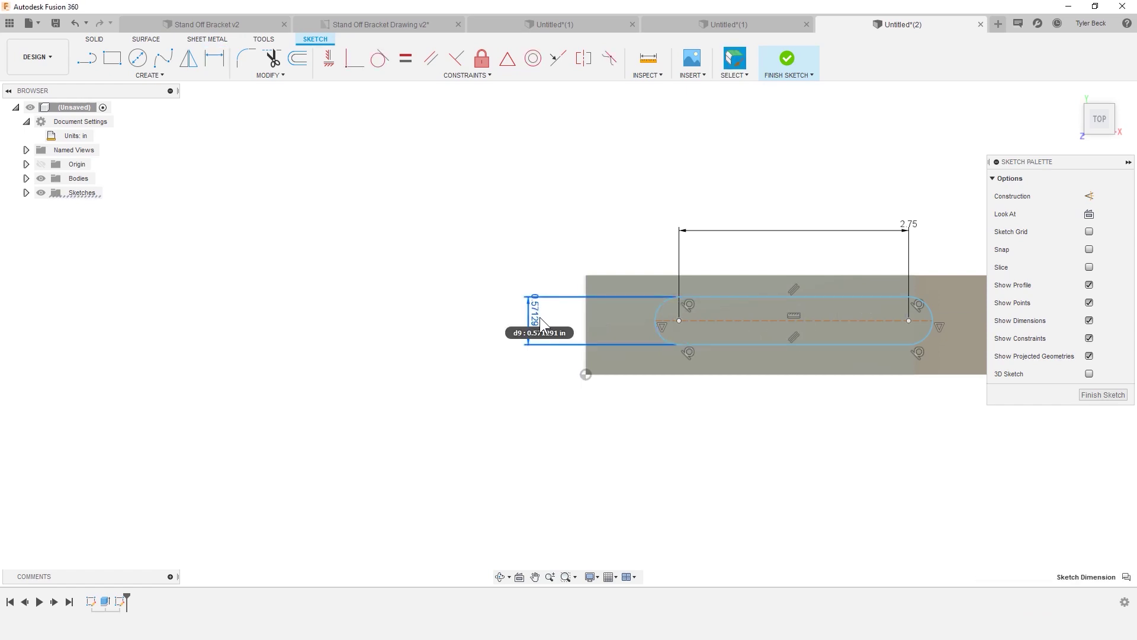
key("Delete")
Step: Give the slot ends a 0.125 in radius and shift the slot toward the face's left end
key("d")
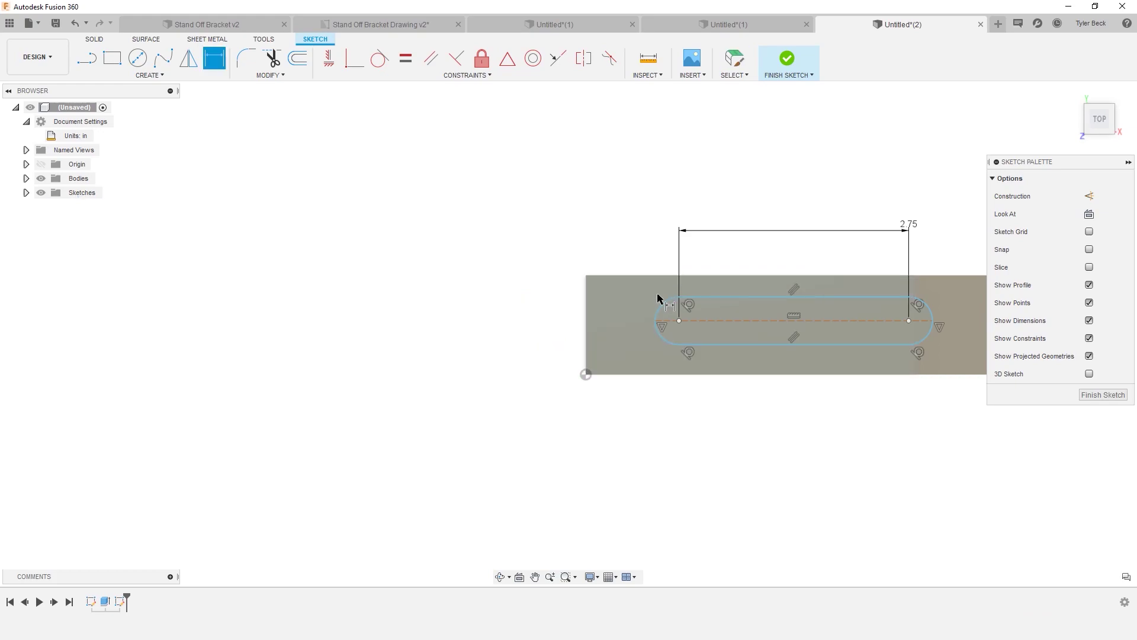
left_click(662, 305)
left_click(644, 216)
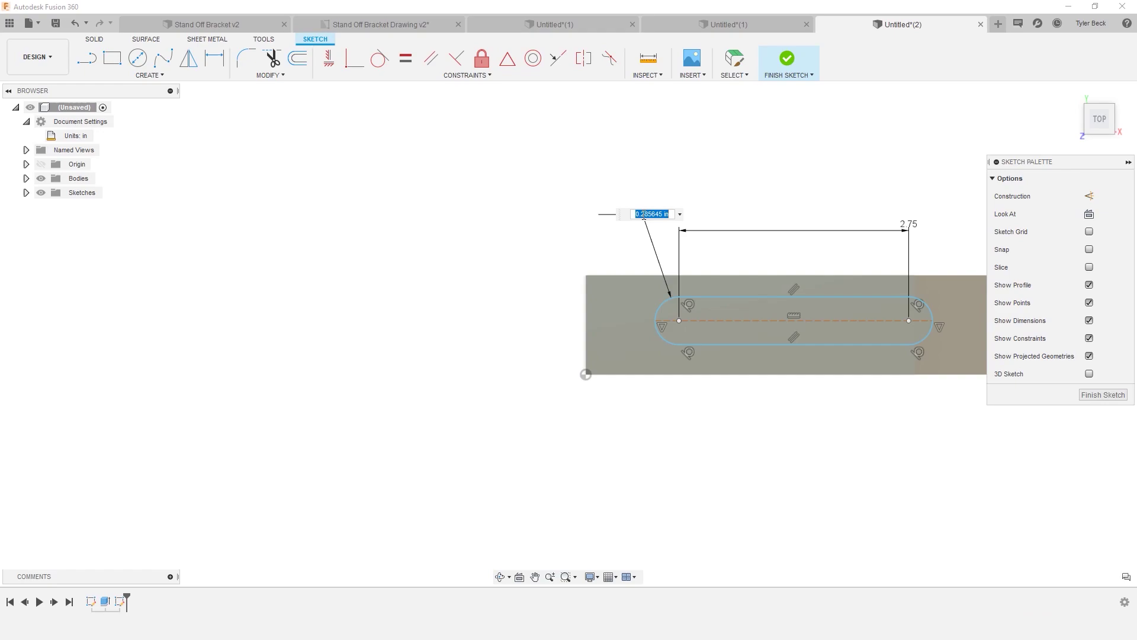
type("1/8")
key("Return")
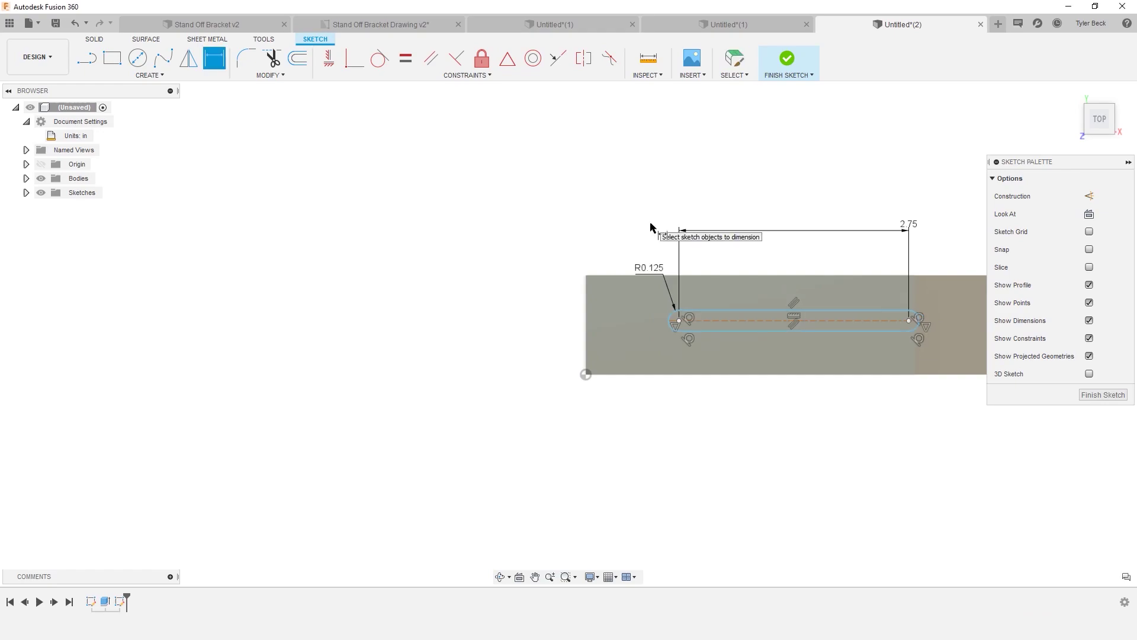
key("Escape")
mouse_move(912, 319)
left_mouse_down()
mouse_move(840, 318)
mouse_move(894, 314)
left_mouse_up()
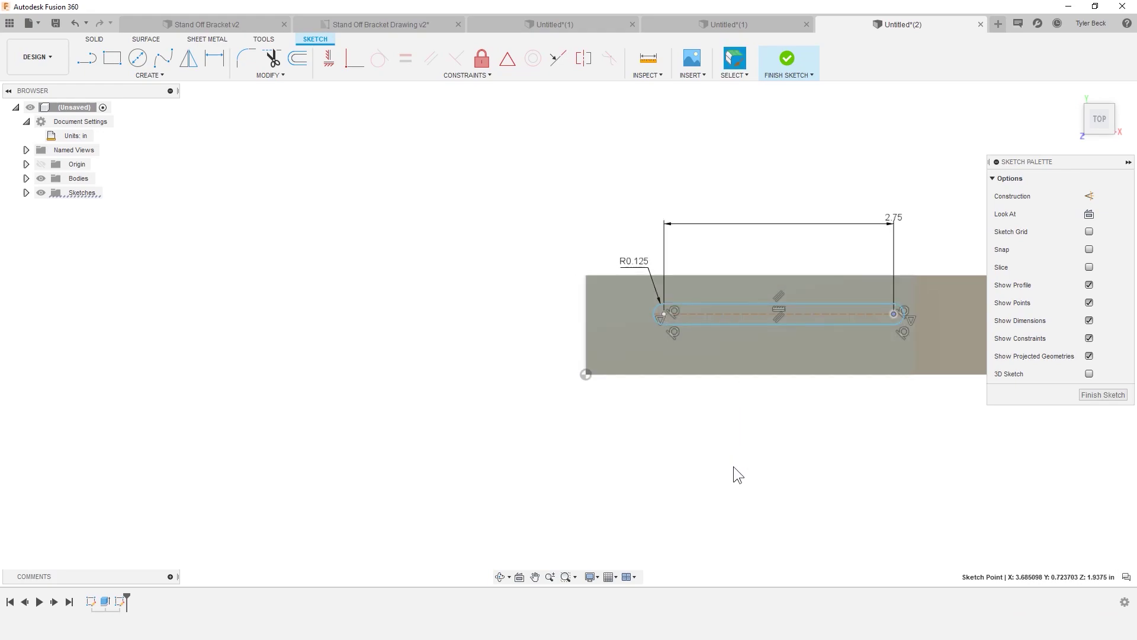
Step: Add a construction line across the face along the slot's centreline and align the slot to it
left_click(84, 61)
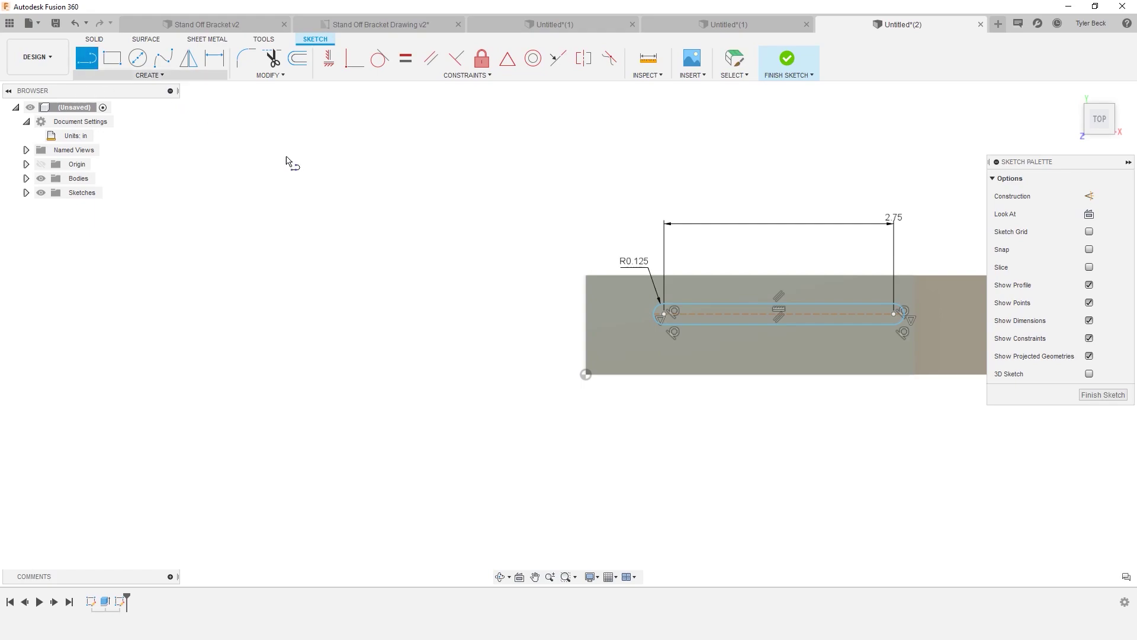
left_click(588, 327)
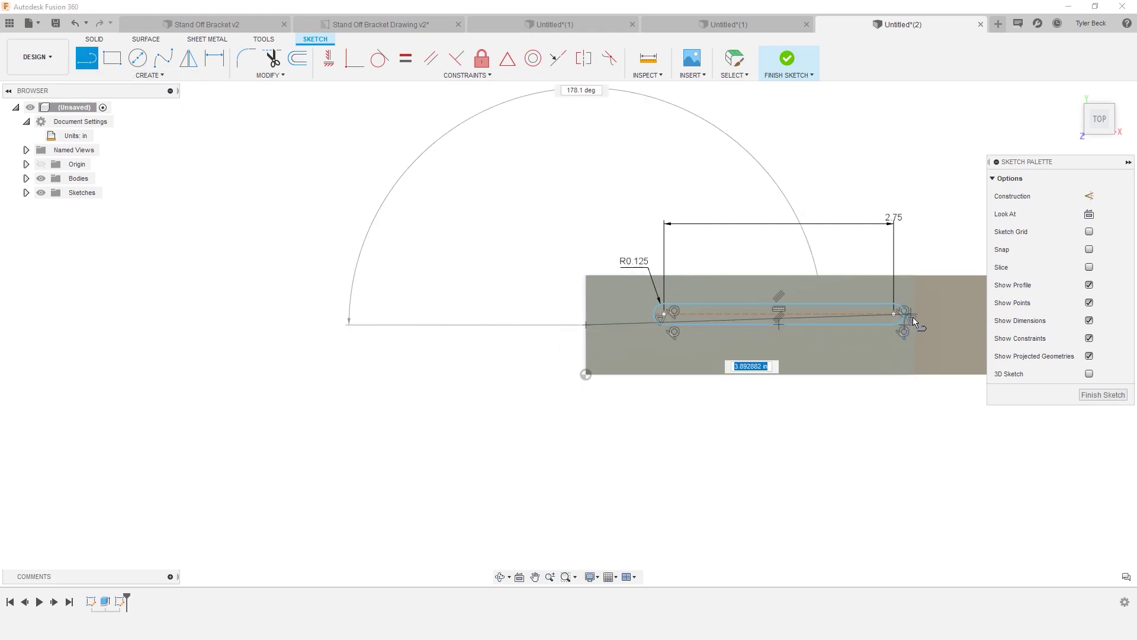
middle_click_drag(918, 332, 859, 329, "shift")
scroll(859, 329, "up", 5)
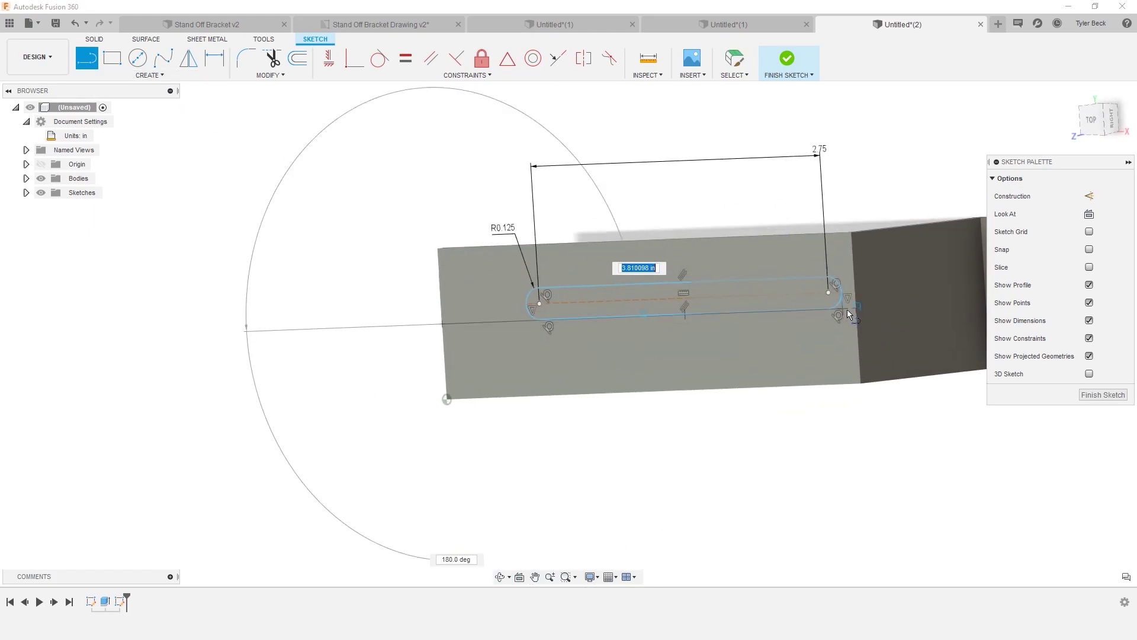
left_click(863, 309)
scroll(649, 375, "down", 2)
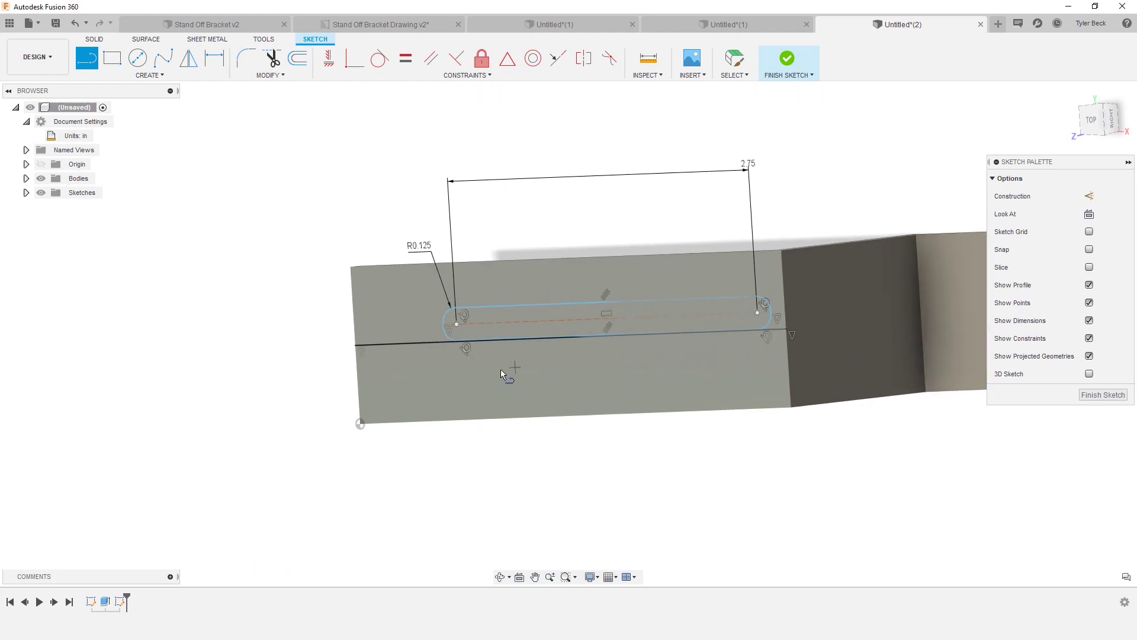
key("Escape")
left_click(425, 342)
key("x")
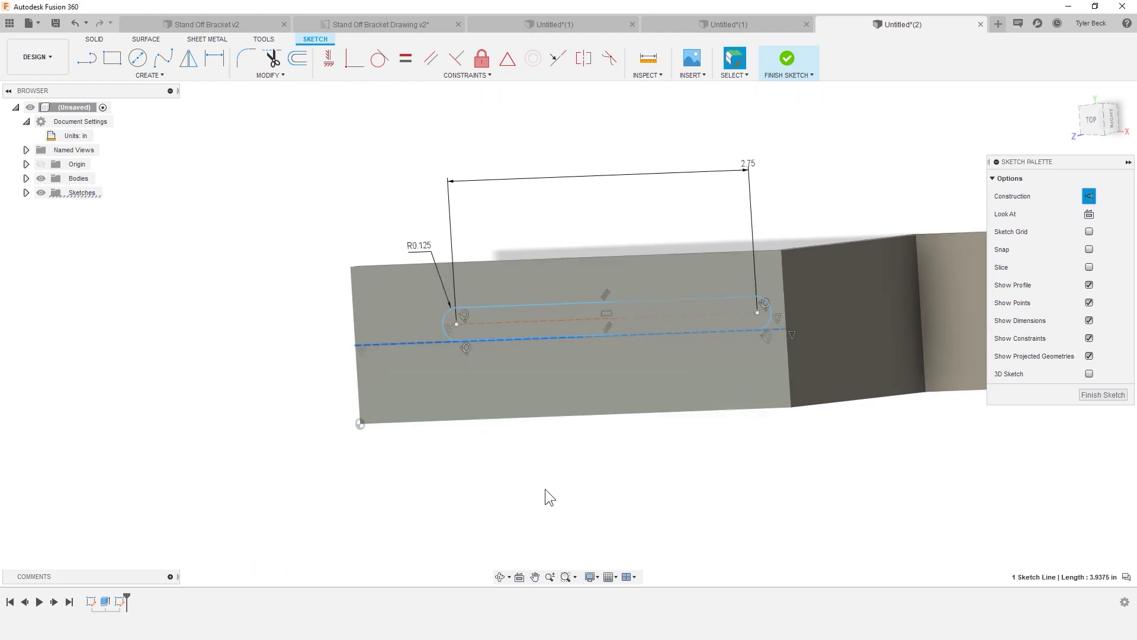
middle_click_drag(545, 489, 609, 485, "shift")
key("Escape")
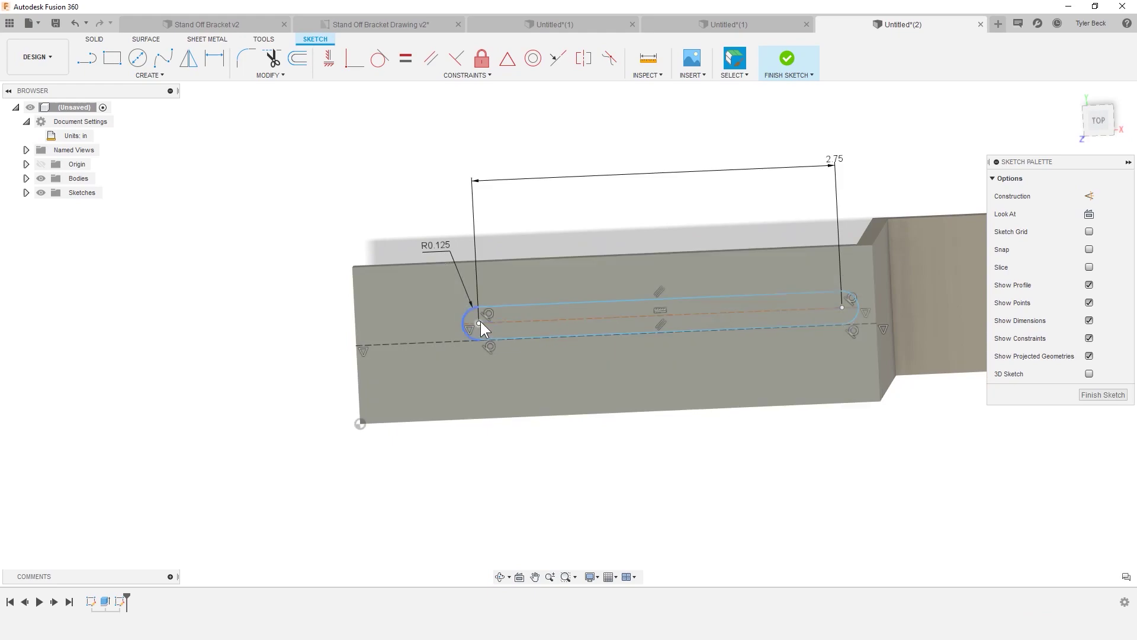
mouse_move(477, 340)
left_mouse_down()
mouse_move(439, 339)
mouse_move(507, 321)
mouse_move(465, 323)
mouse_move(486, 321)
left_mouse_up()
scroll(673, 498, "down", 1)
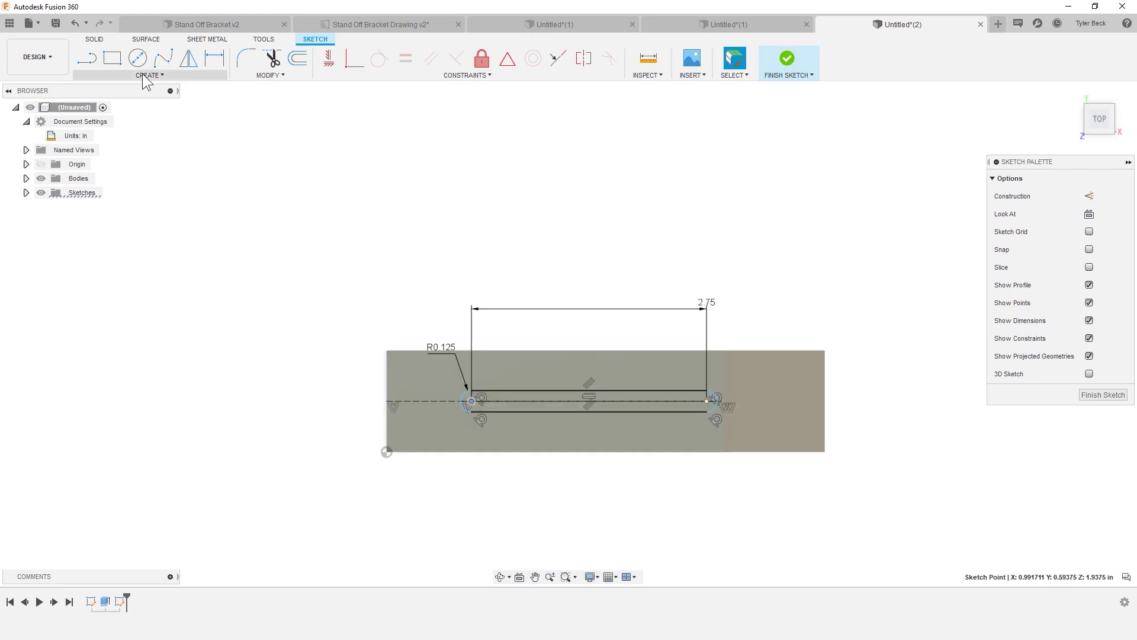
Step: Draw a vertical construction line through the slot's top-edge midpoint
left_click(87, 58)
left_click(589, 390)
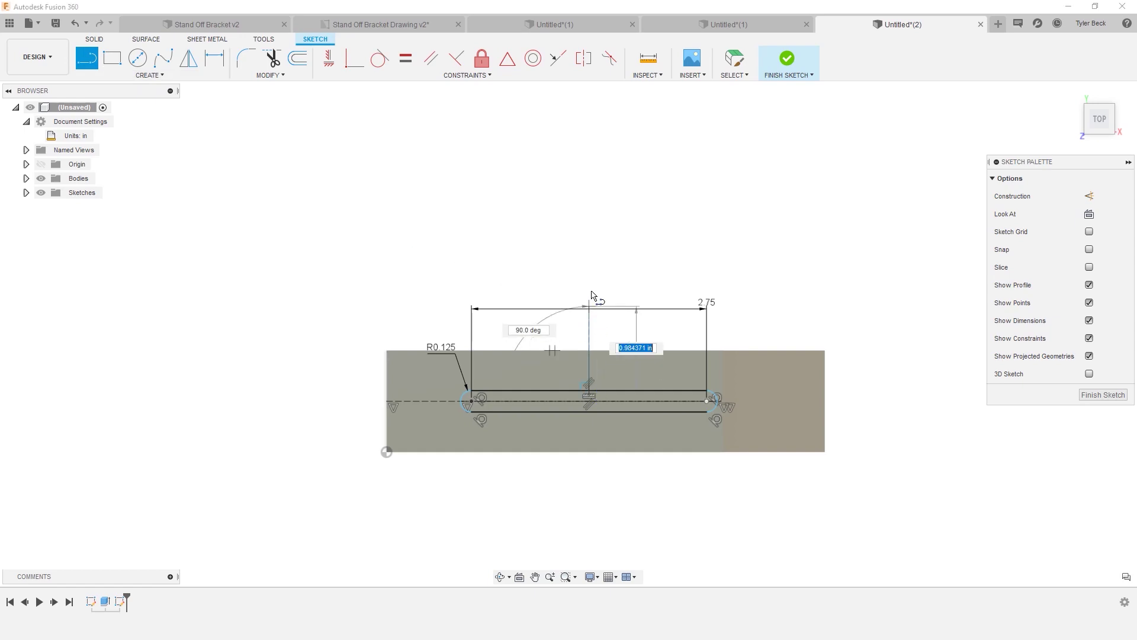
left_click(589, 264)
key("Escape")
left_click(590, 282)
key("x")
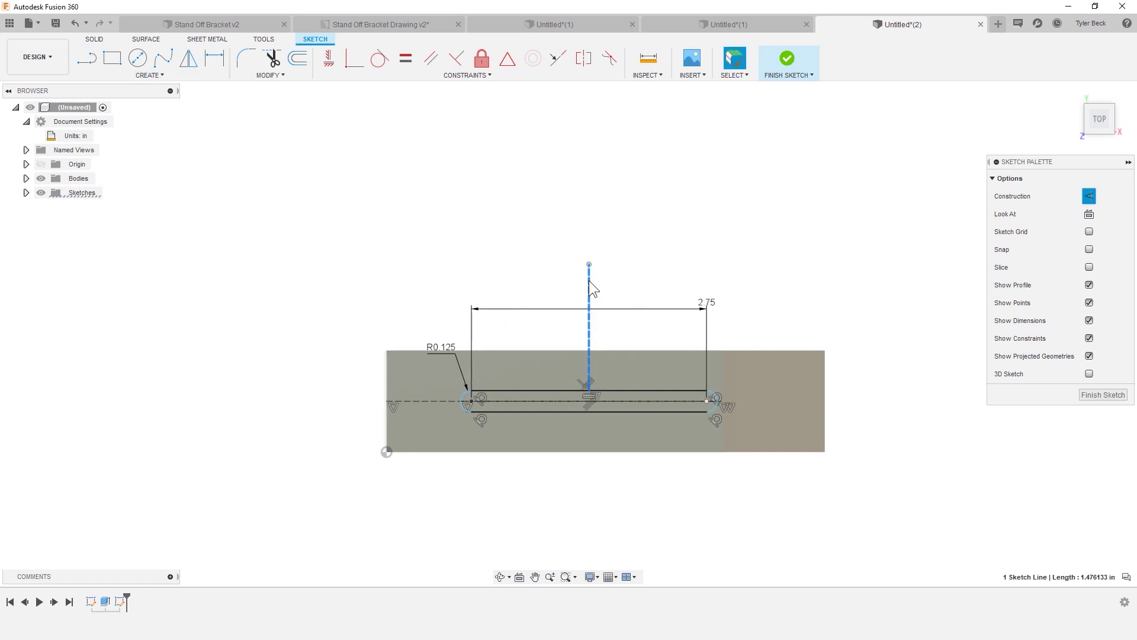
key("Escape")
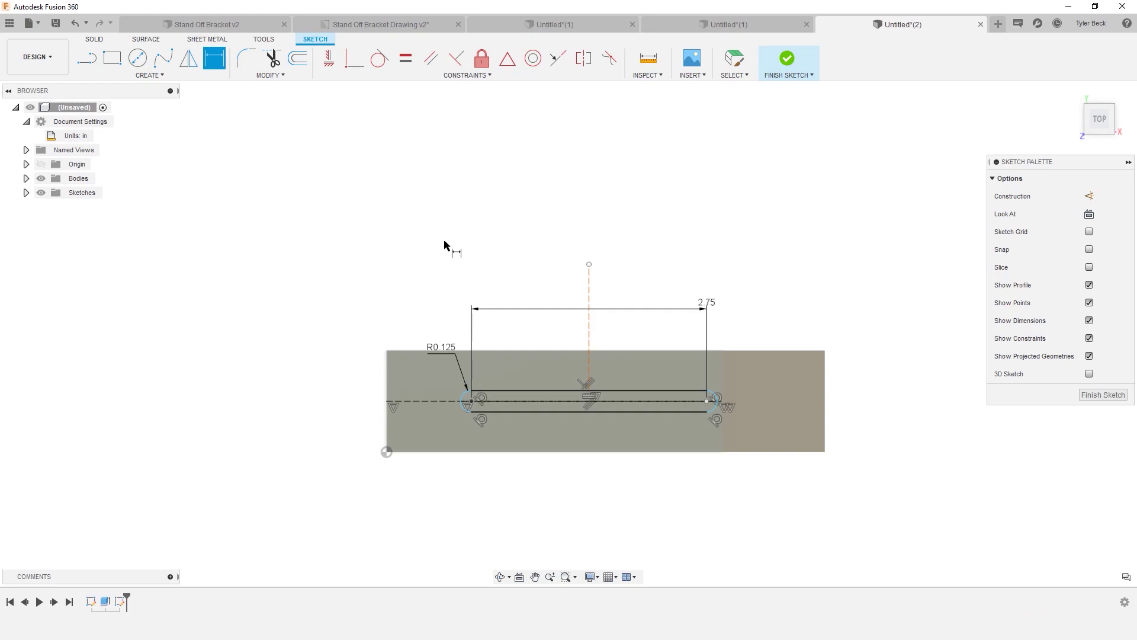
Step: Draw a vertical construction line at the top face's left edge
left_click(92, 62)
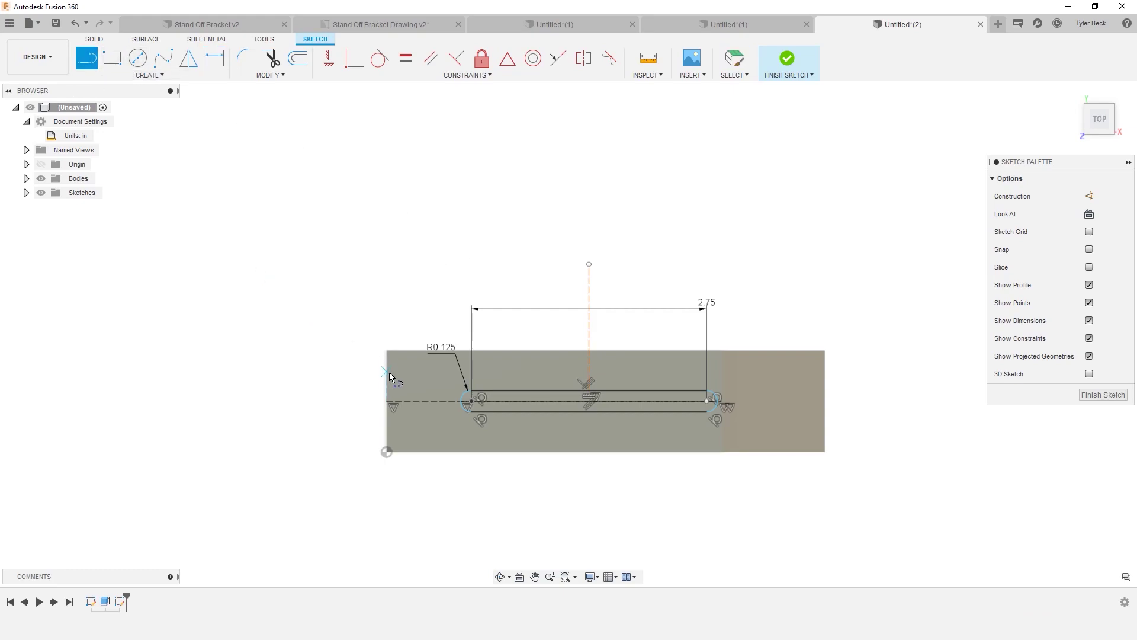
left_click(388, 402)
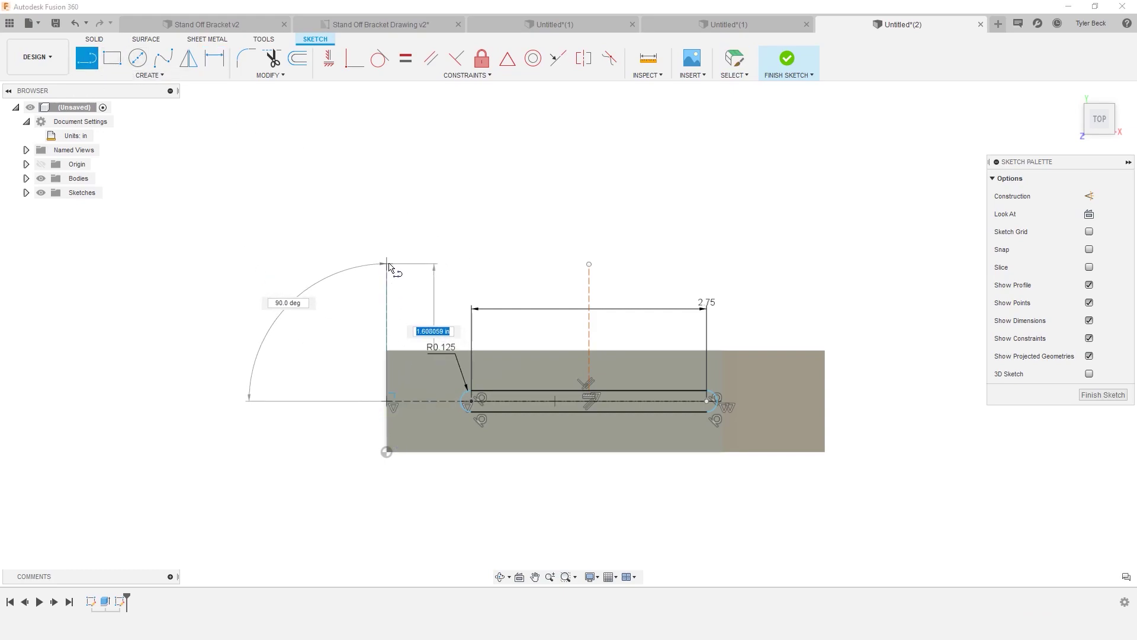
left_click(389, 263)
key("Escape")
left_click(387, 290)
key("x")
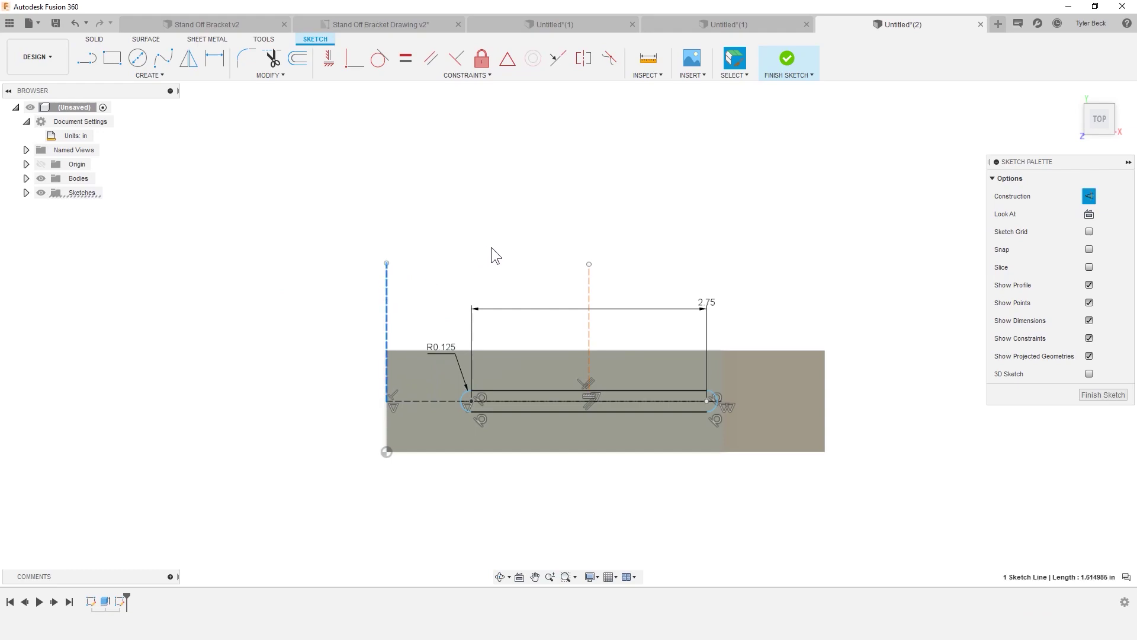
key("Escape")
Step: Dimension the left-edge line to the slot centre line as a symmetric Ø3 15/16 distance
key("d")
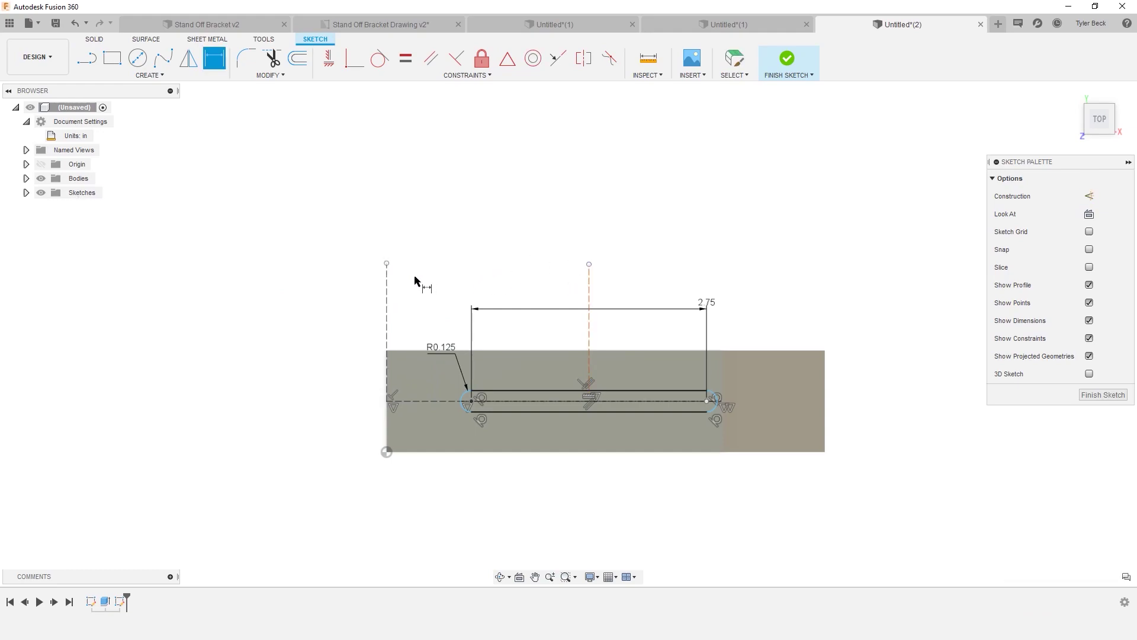
left_click(385, 291)
left_click(427, 401)
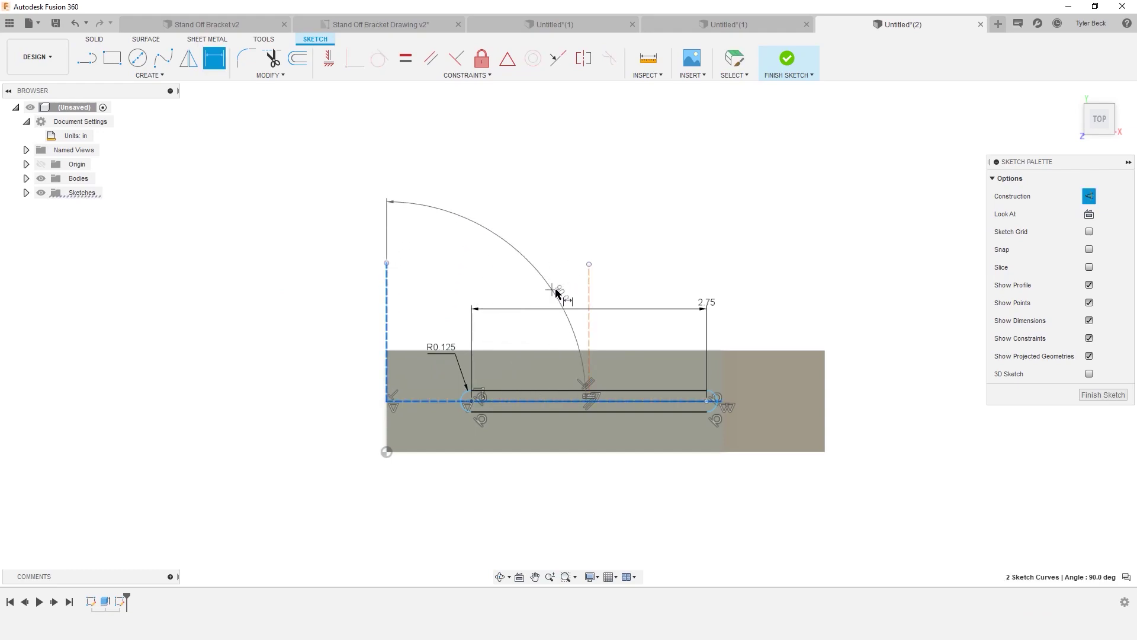
left_click(589, 291)
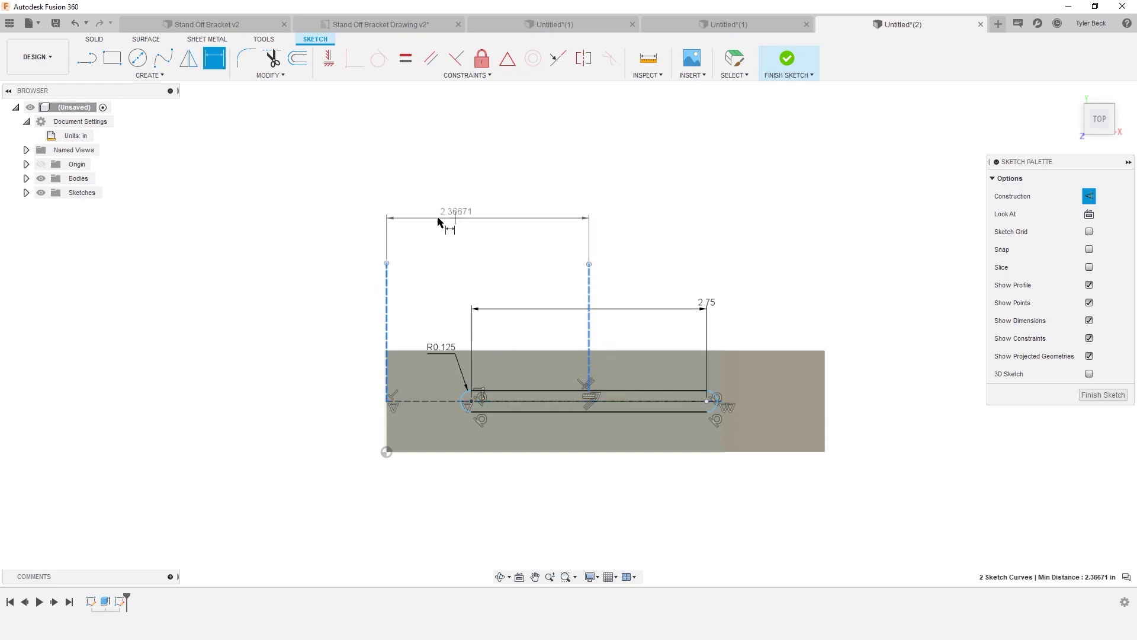
right_click(501, 232)
left_click(493, 300)
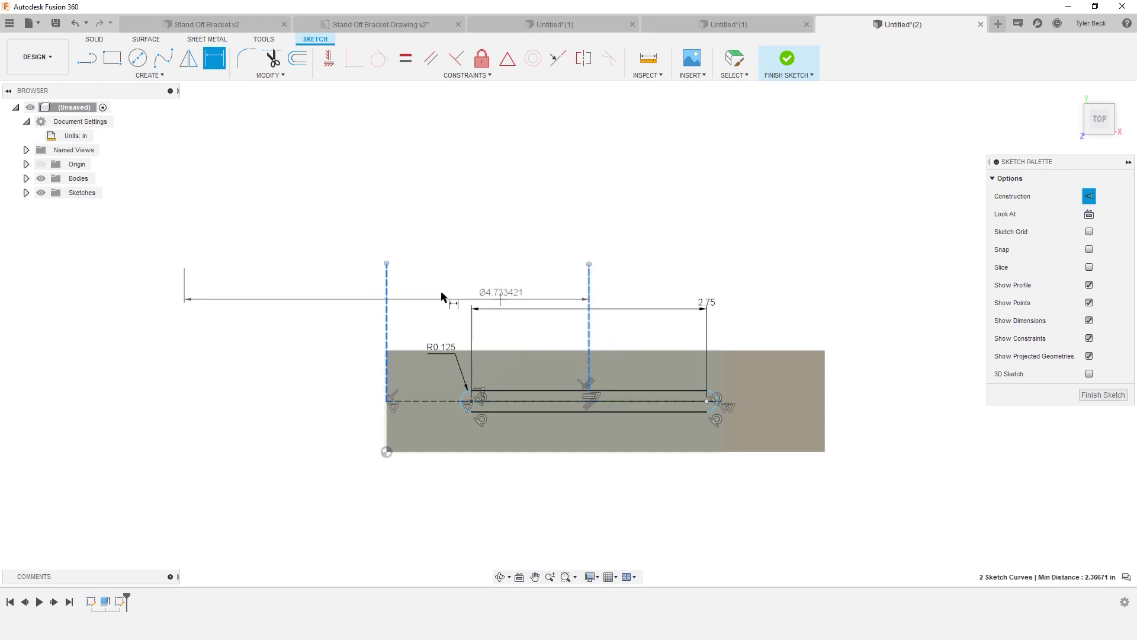
left_click(379, 212)
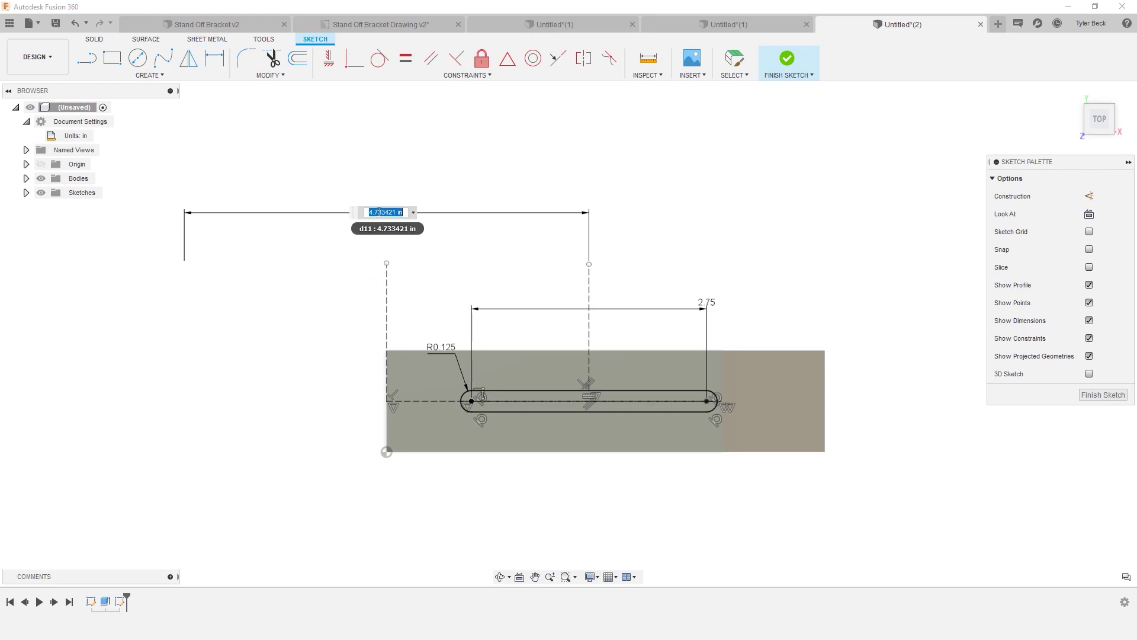
type("3 15/16")
key("Return")
scroll(657, 243, "down", 2)
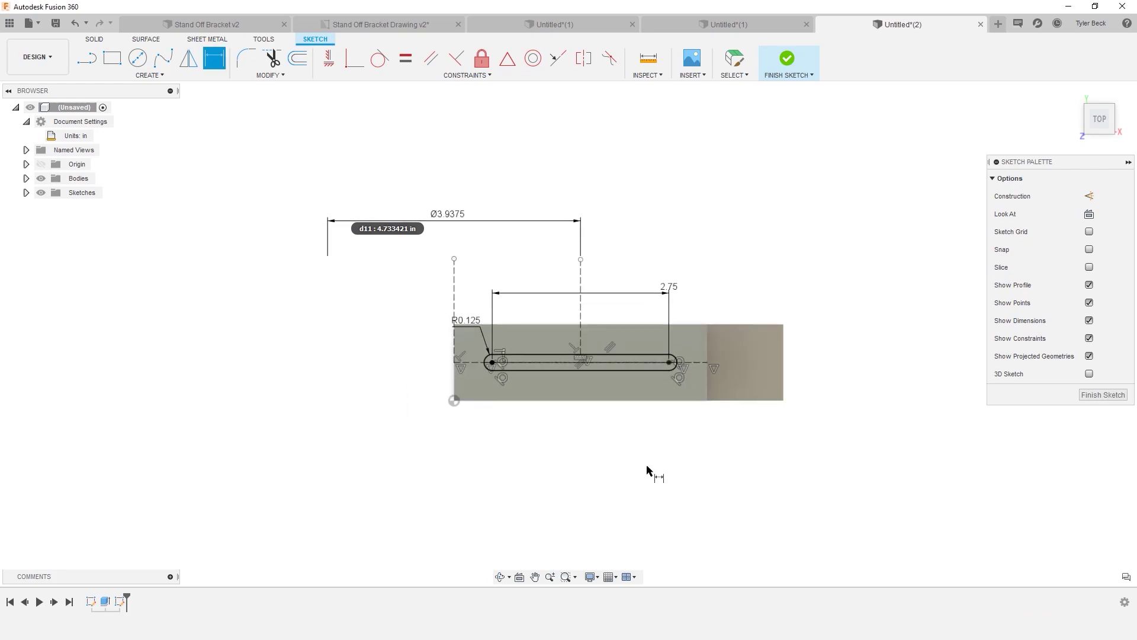
key("Escape")
Step: Extrude the slot profile as a cut through all material
key("e")
left_click(610, 363)
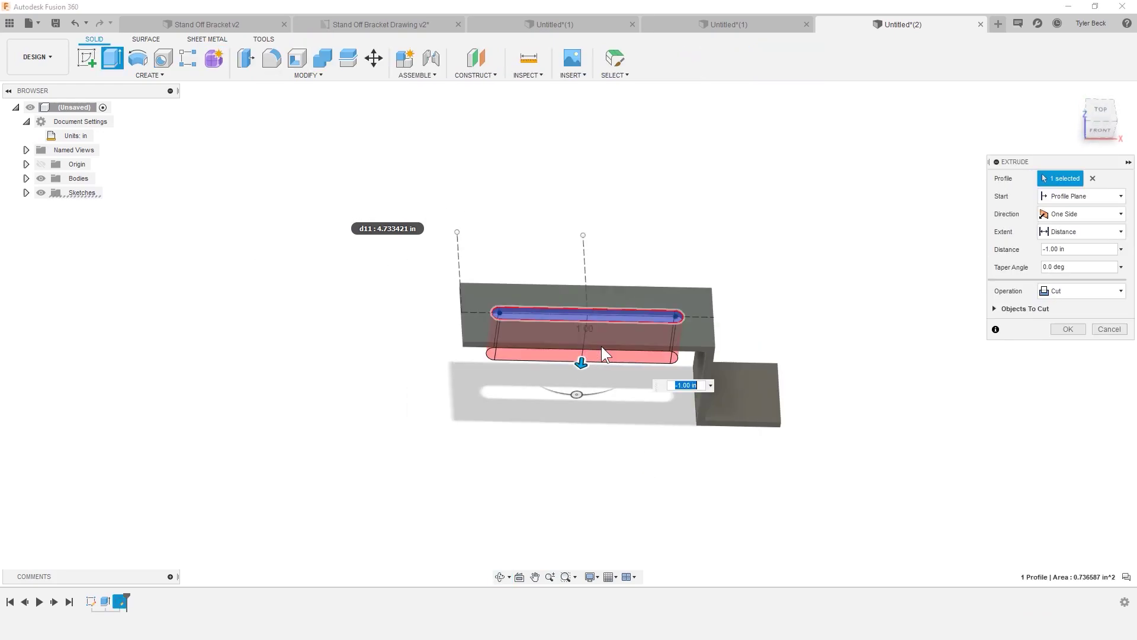
left_click(1078, 228)
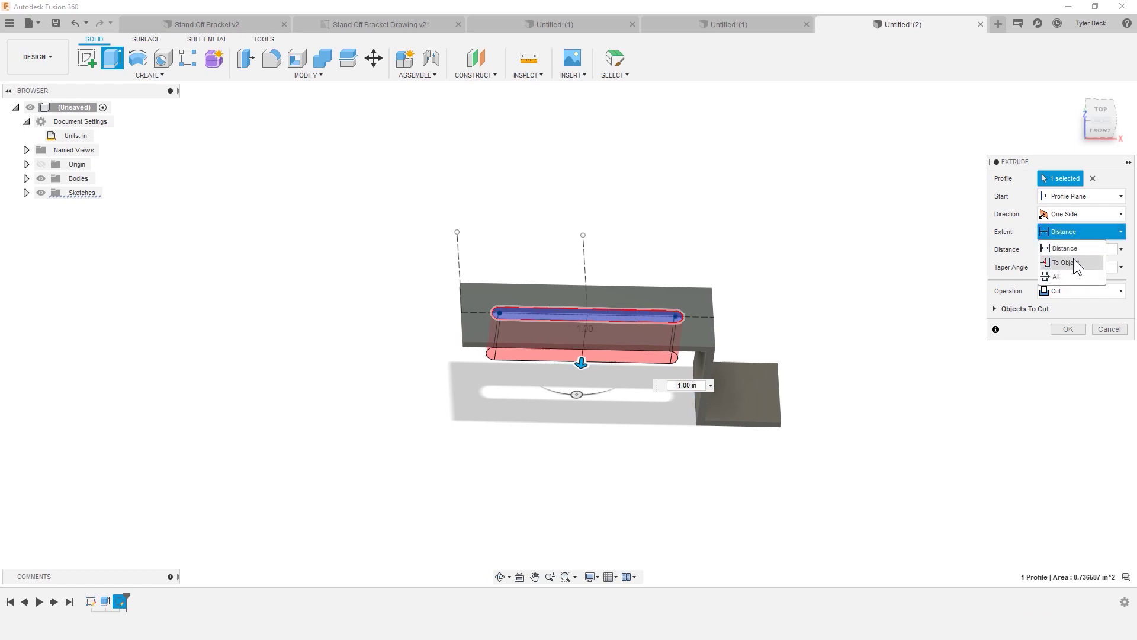
left_click(1067, 277)
left_click(1068, 329)
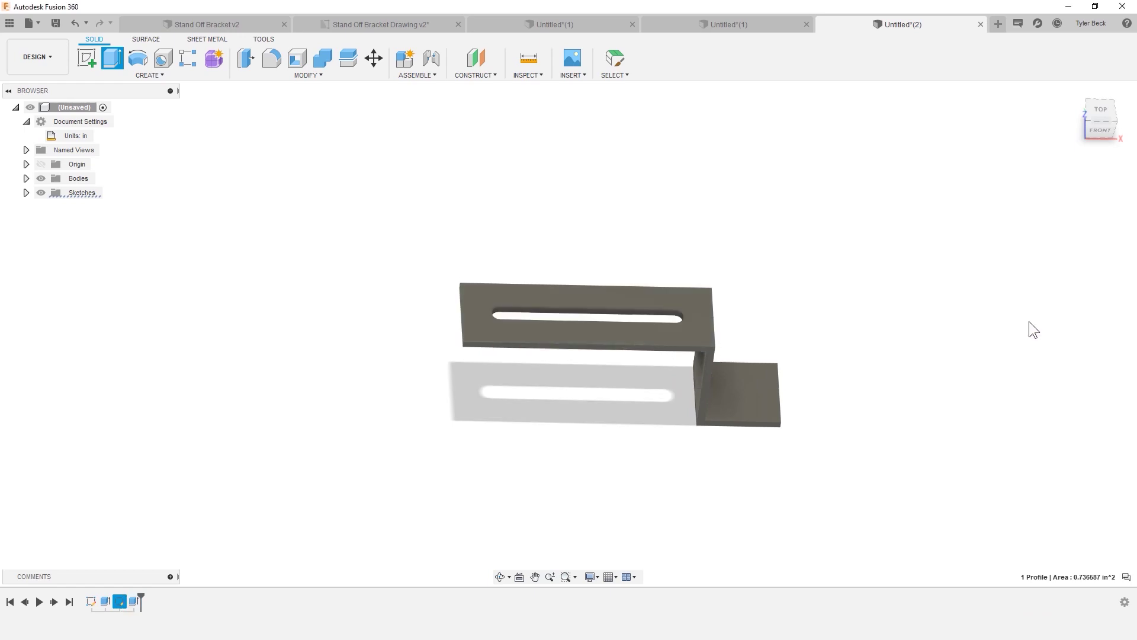
Step: Start a new sketch on the foot's flat face
middle_click_drag(769, 385, 750, 385, "shift")
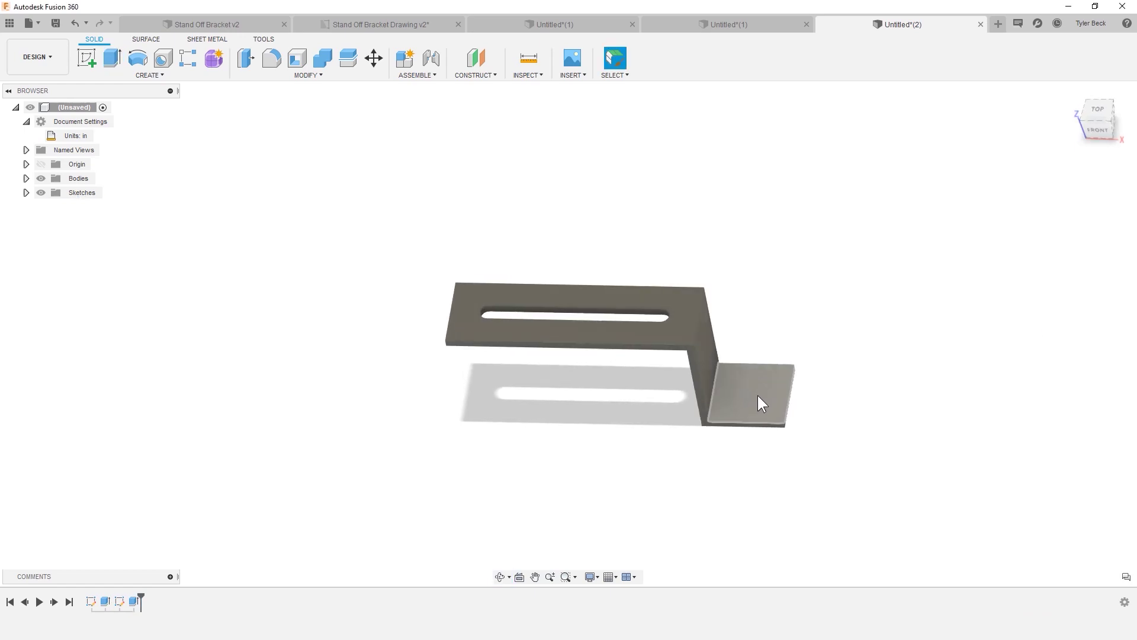
left_click(758, 396)
left_click(88, 61)
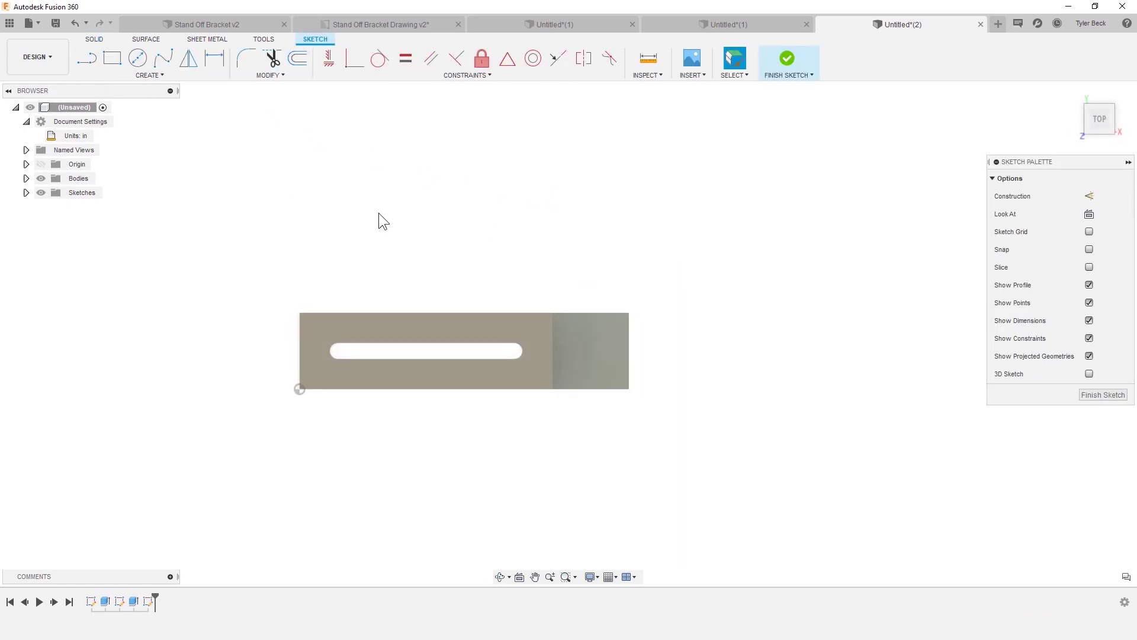
Step: Sketch a short slot on the foot face with the Slot tool
type("s")
type("slot")
key("Return")
left_click(572, 349)
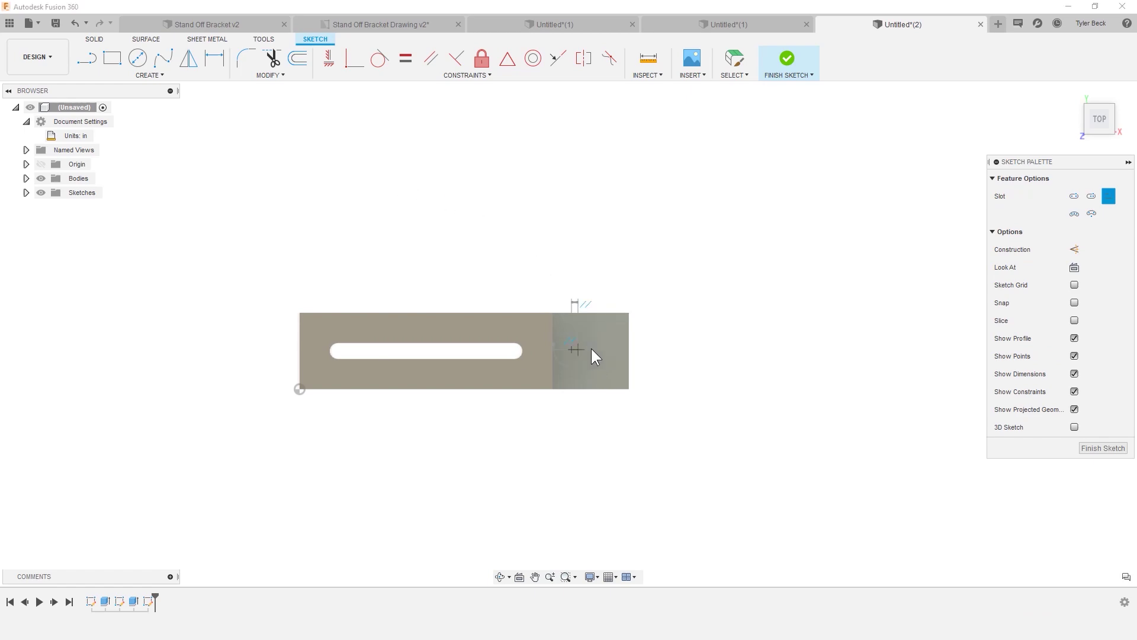
left_click(613, 349)
left_click(595, 361)
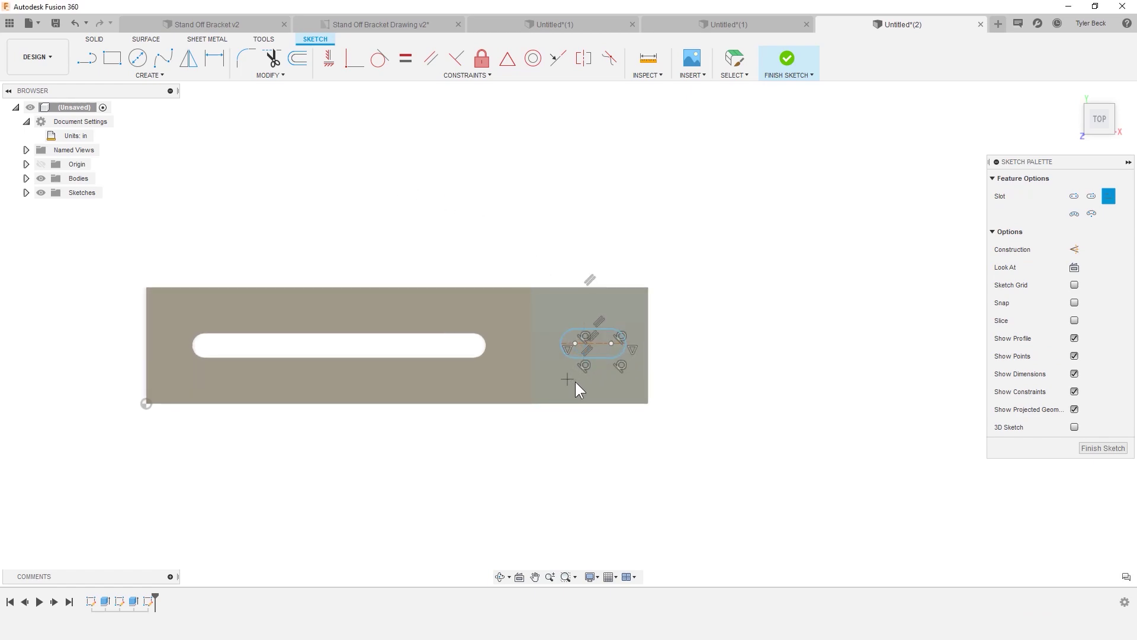
scroll(575, 381, "up", 3)
Step: Draw a construction line from the long slot's end to the foot slot's end
left_click(95, 66)
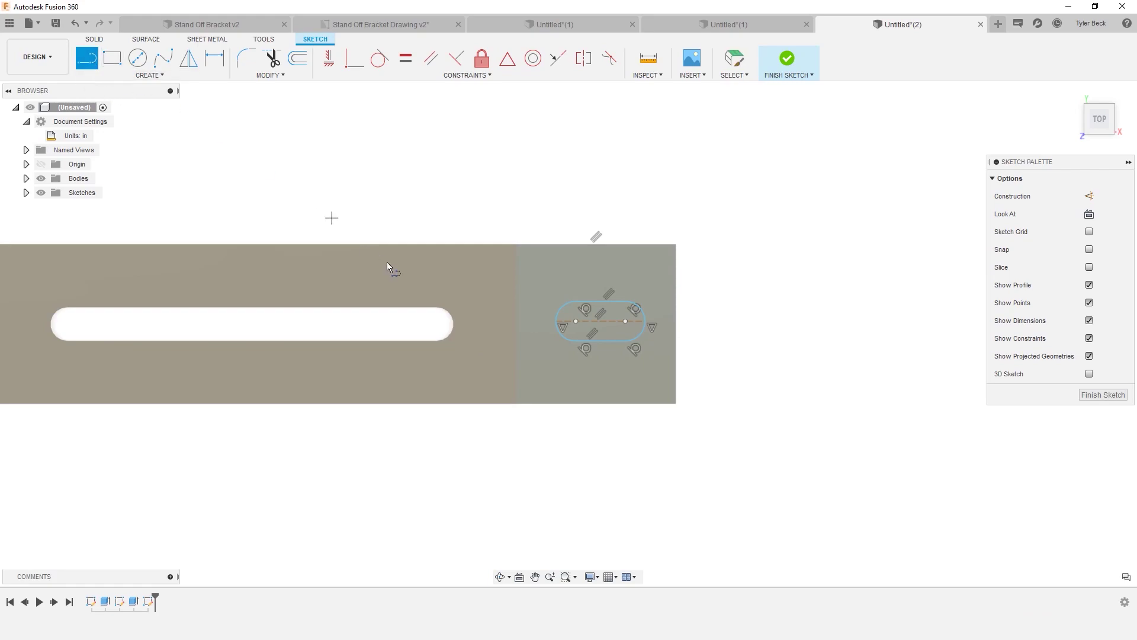
left_click(453, 324)
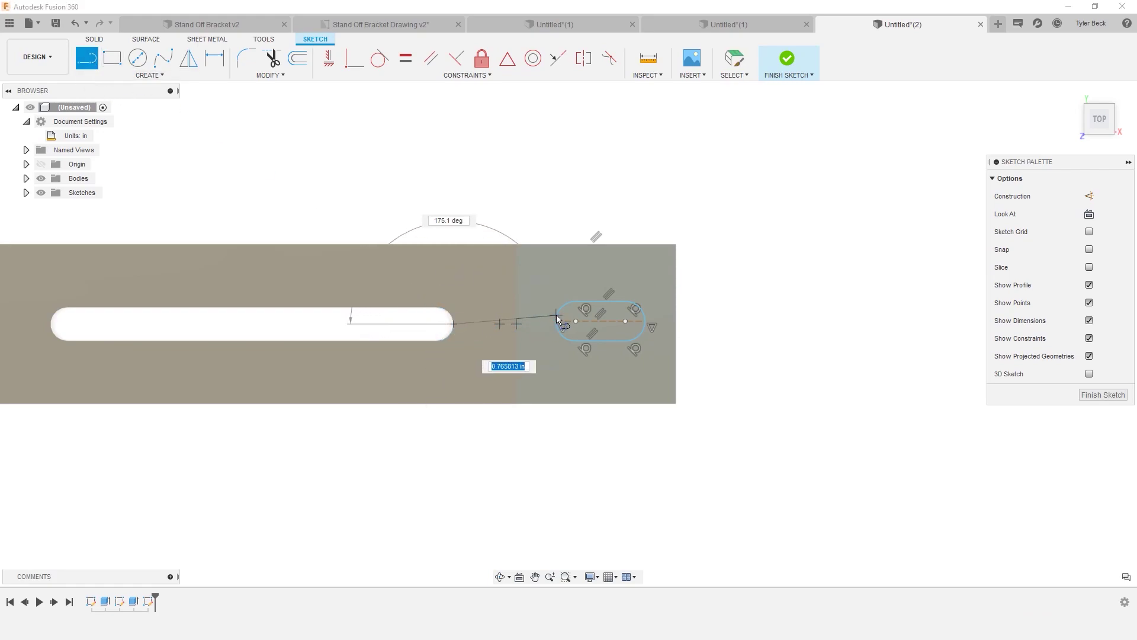
left_click(556, 321)
key("Escape")
key("x")
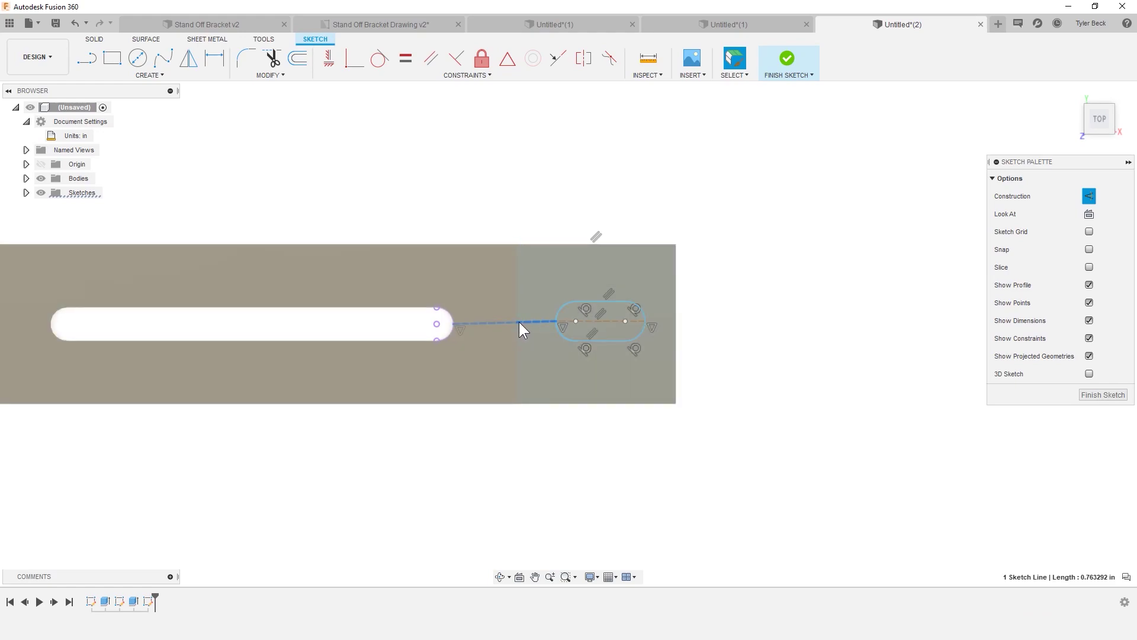
right_click(519, 321)
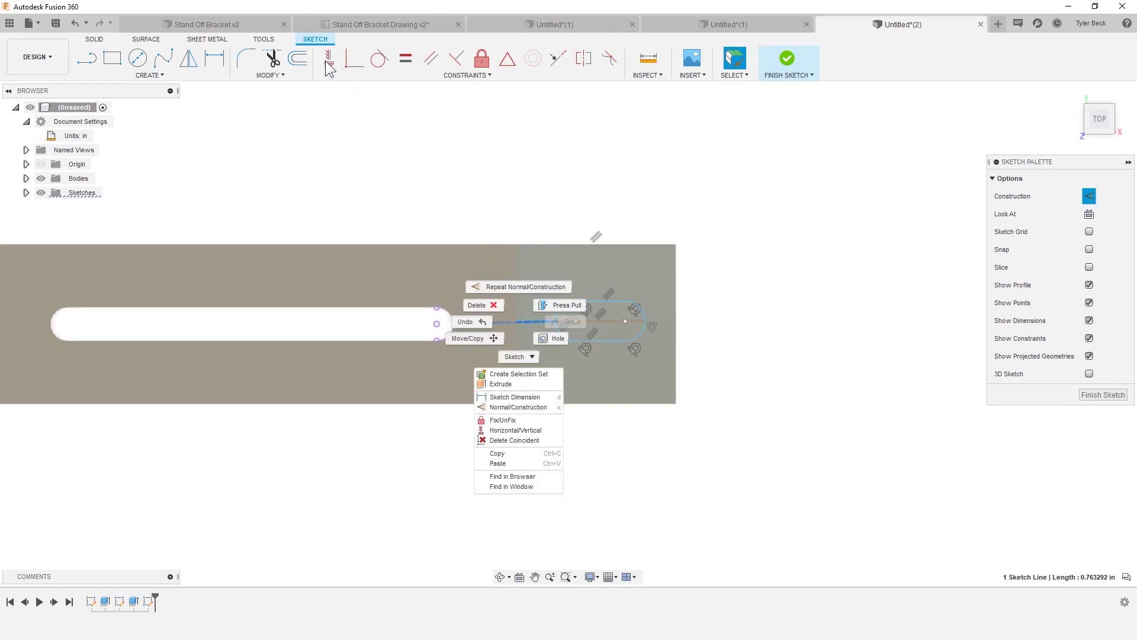
key("Escape")
scroll(434, 324, "up", 2)
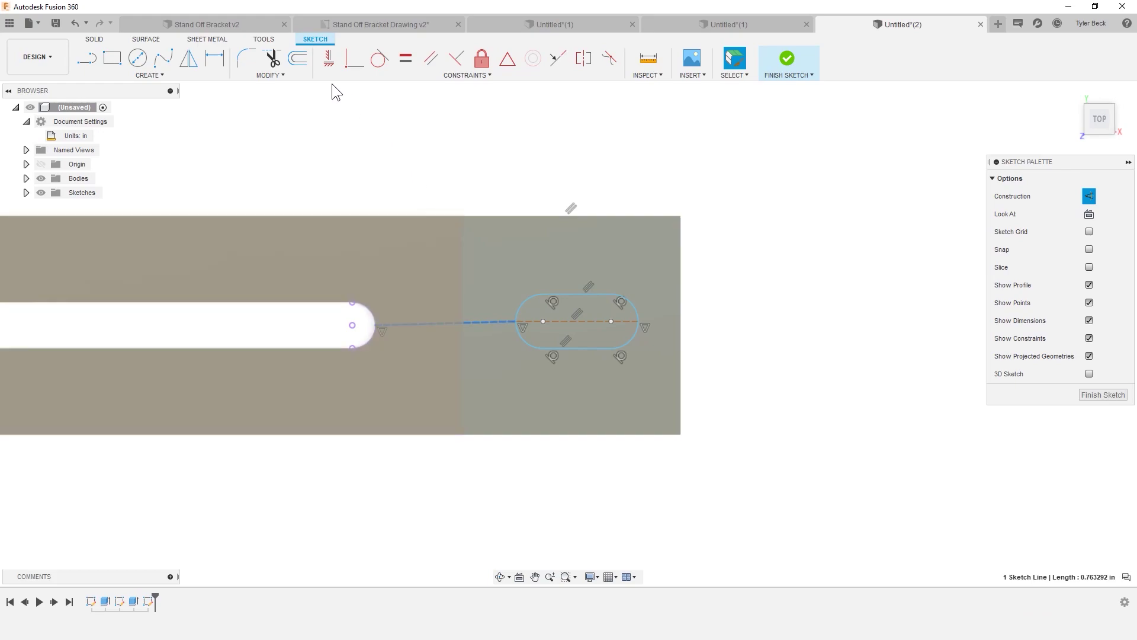
Step: Make the connecting construction line horizontal and give the foot slot a 3/16 end radius
left_click(328, 57)
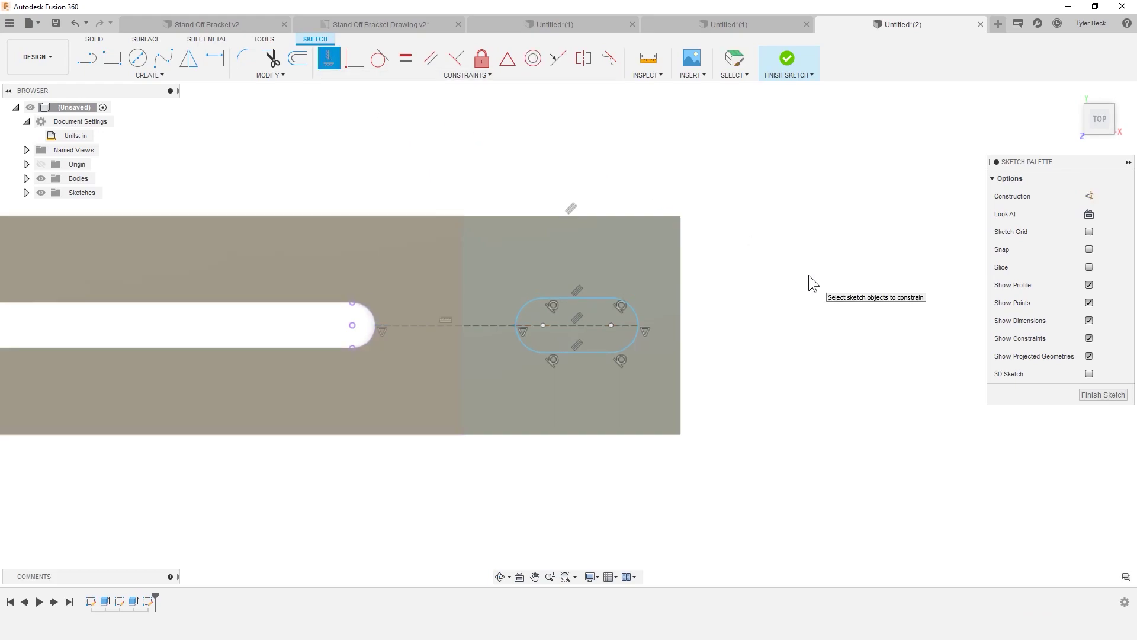
key("Escape")
key("d")
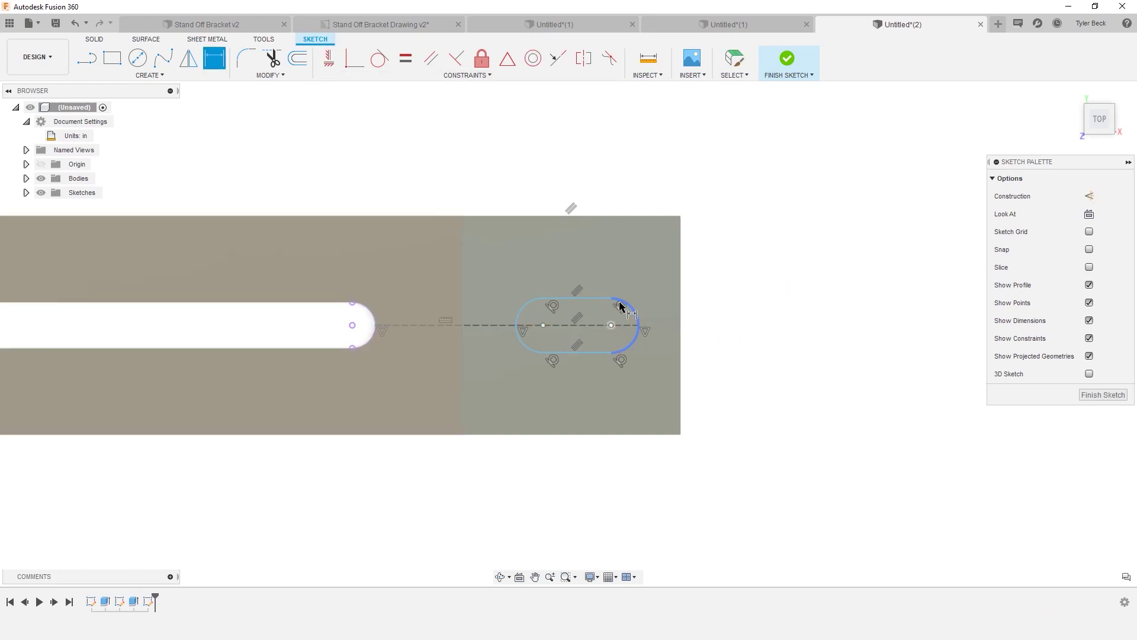
left_click(604, 300)
key("Escape")
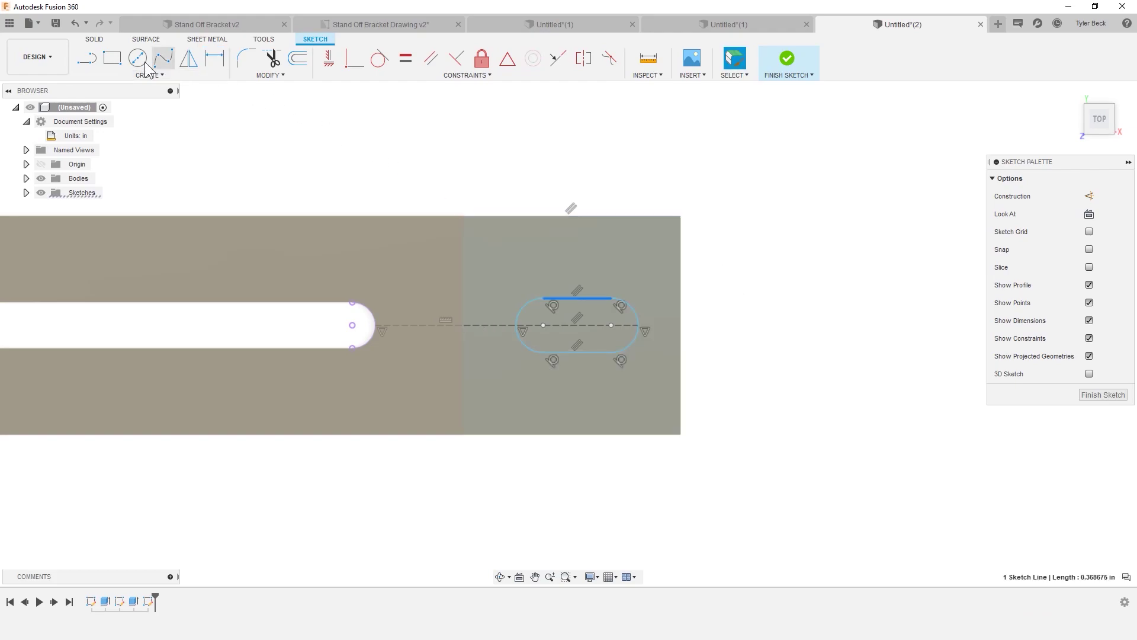
key("d")
key("Escape")
key("Escape")
key("d")
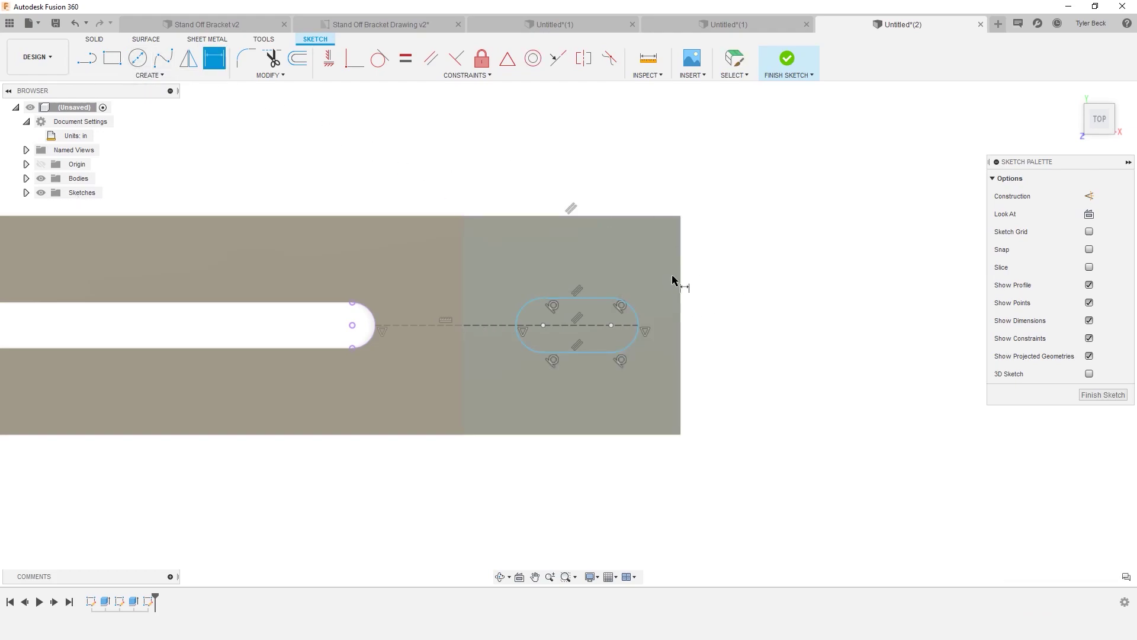
left_click(637, 315)
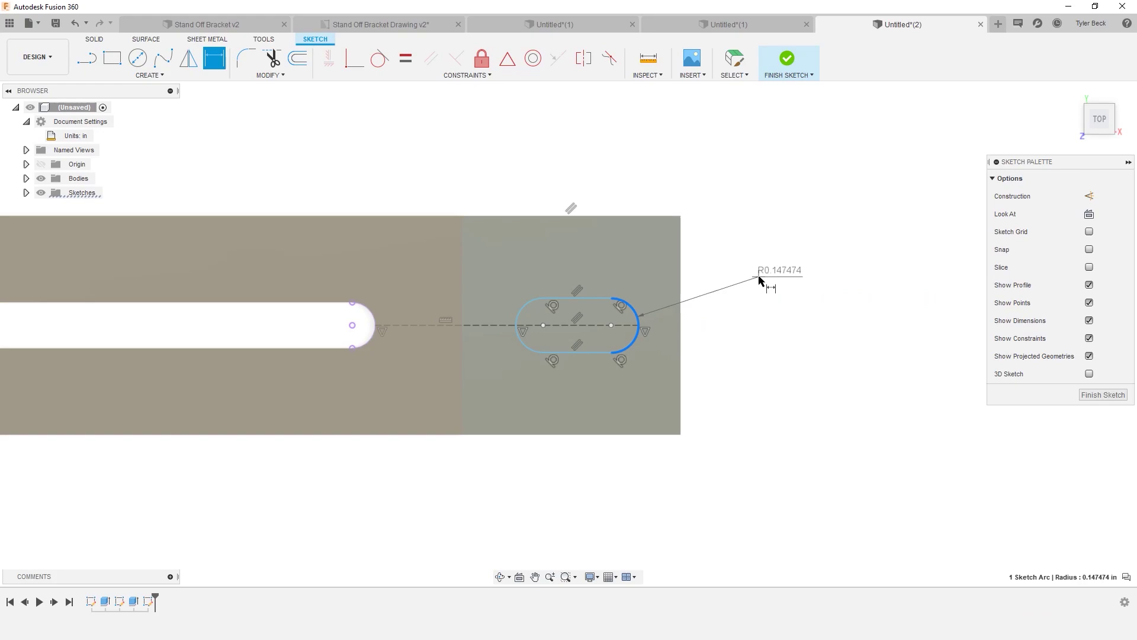
left_click(758, 279)
type("3/16")
key("Return")
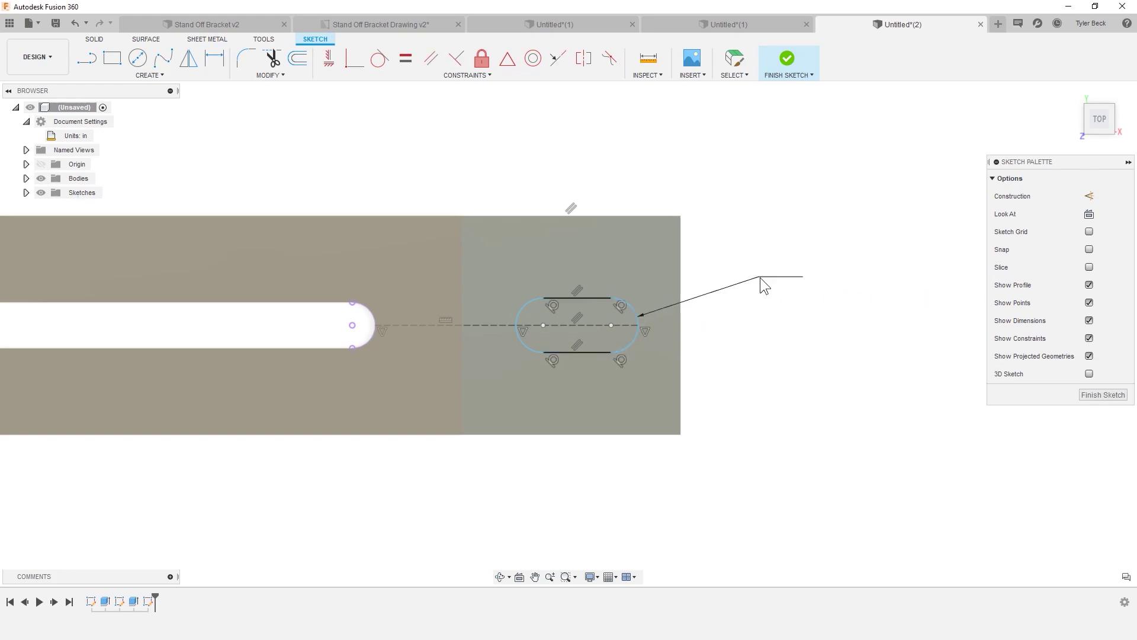
Step: Set the foot slot's centre-to-centre spacing to 1/4 in
key("d")
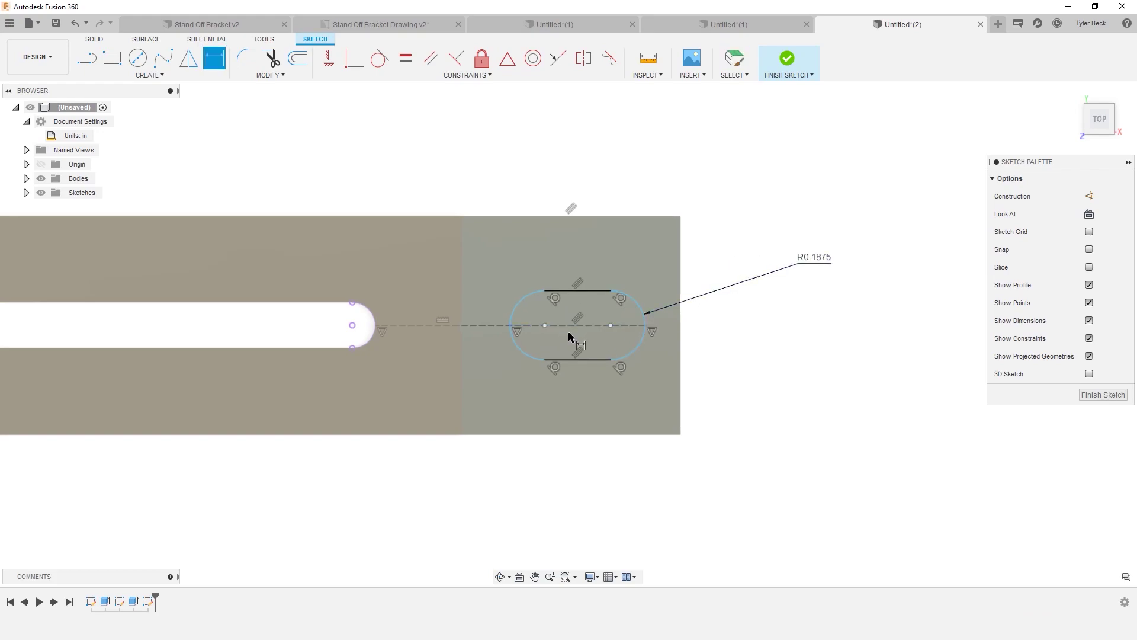
left_click(546, 326)
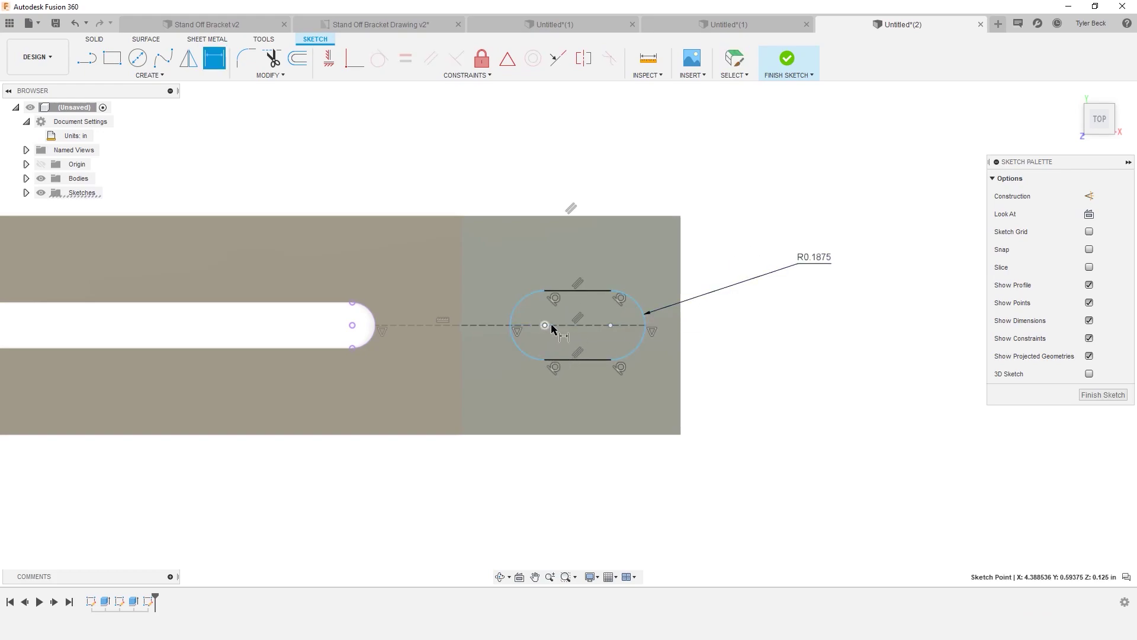
left_click(610, 326)
left_click(606, 259)
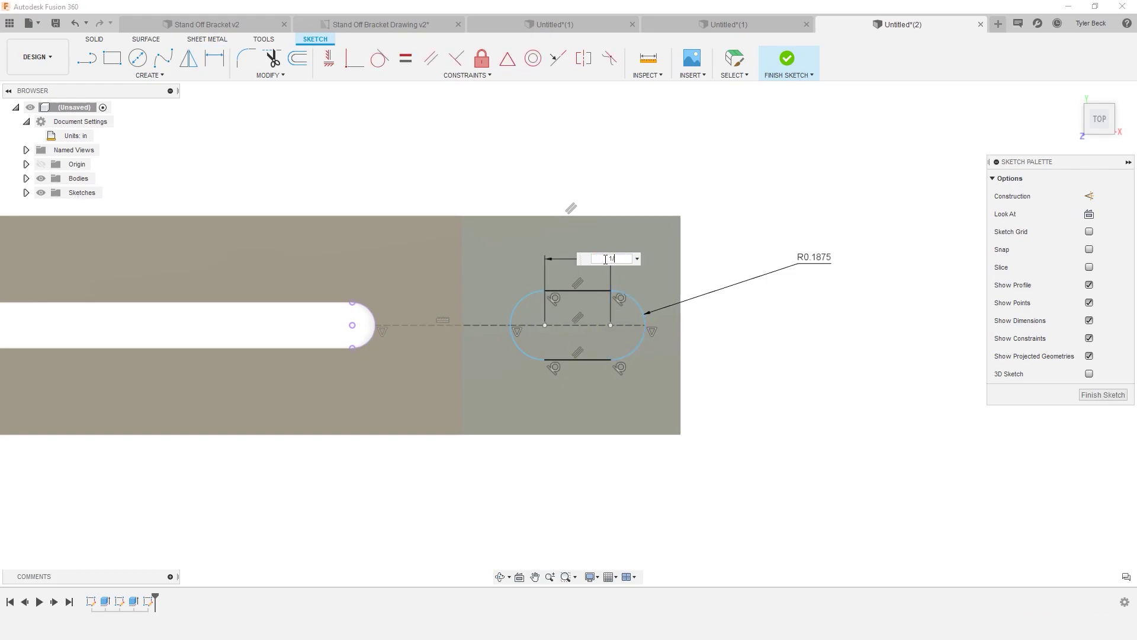
type("1/4")
key("Return")
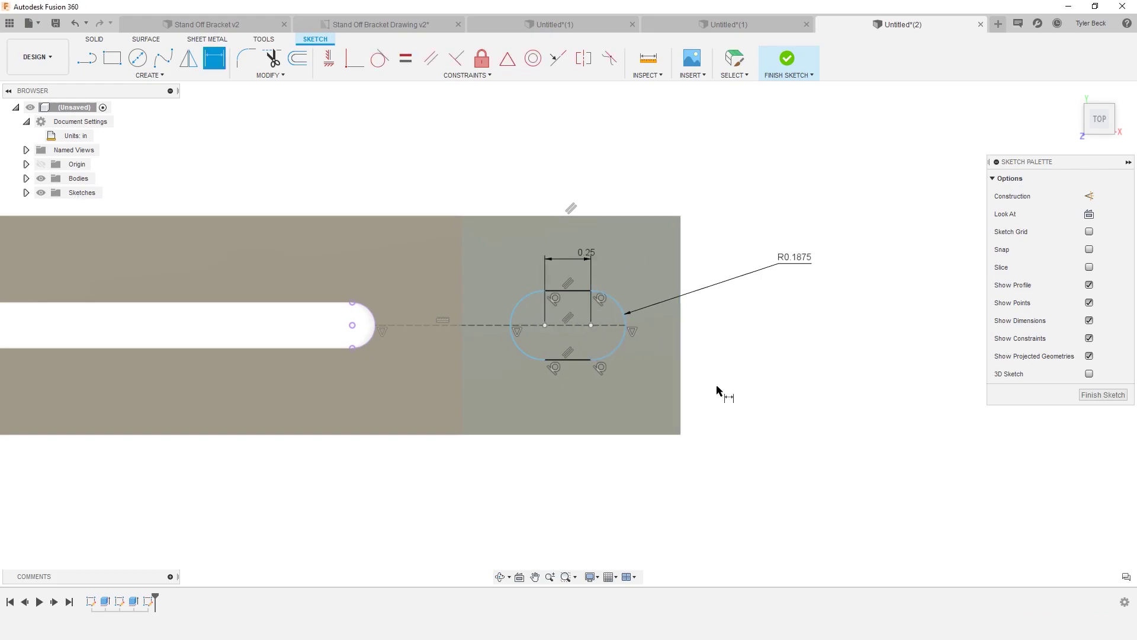
scroll(728, 406, "down", 2)
left_click_drag(611, 315, 621, 309)
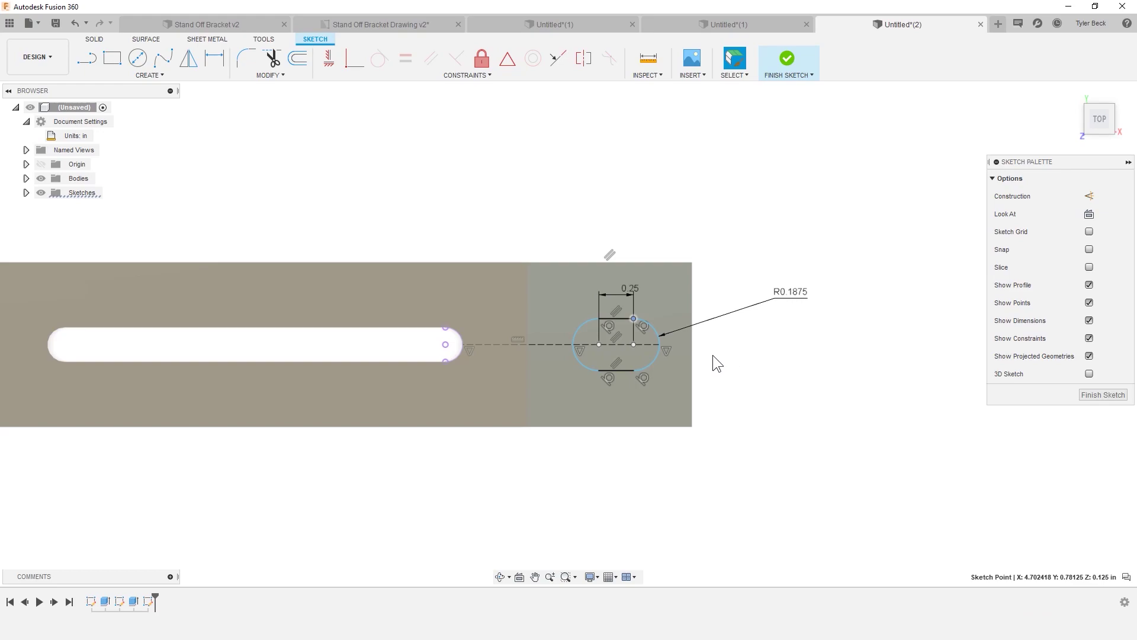
scroll(711, 354, "down", 1)
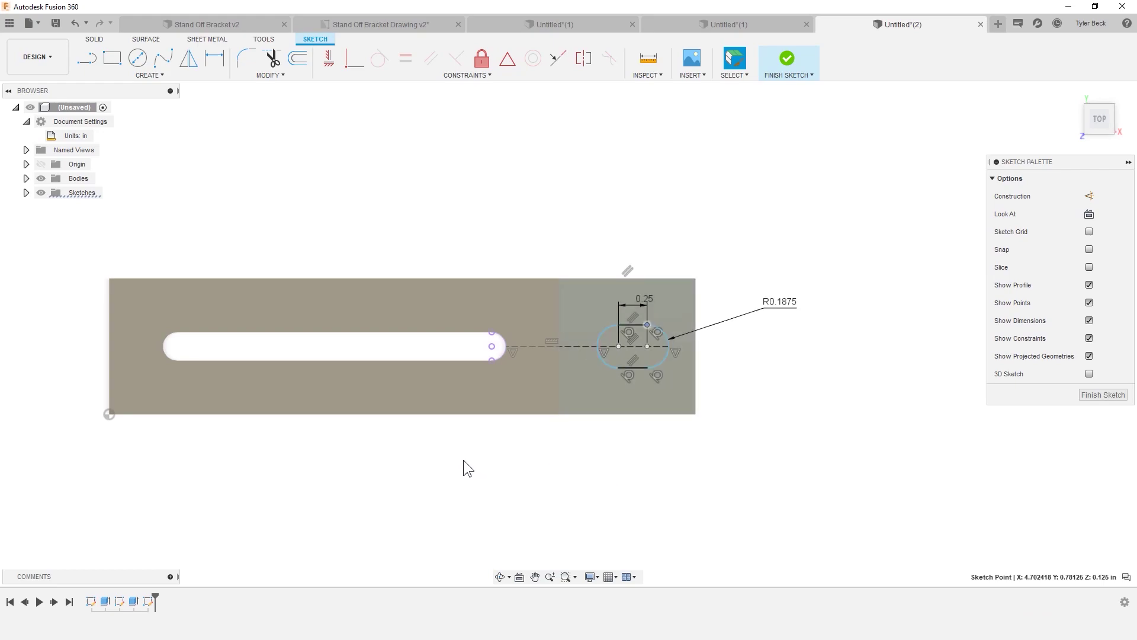
Step: Draw a vertical construction line through the foot slot
scroll(628, 435, "up", 2)
key("l")
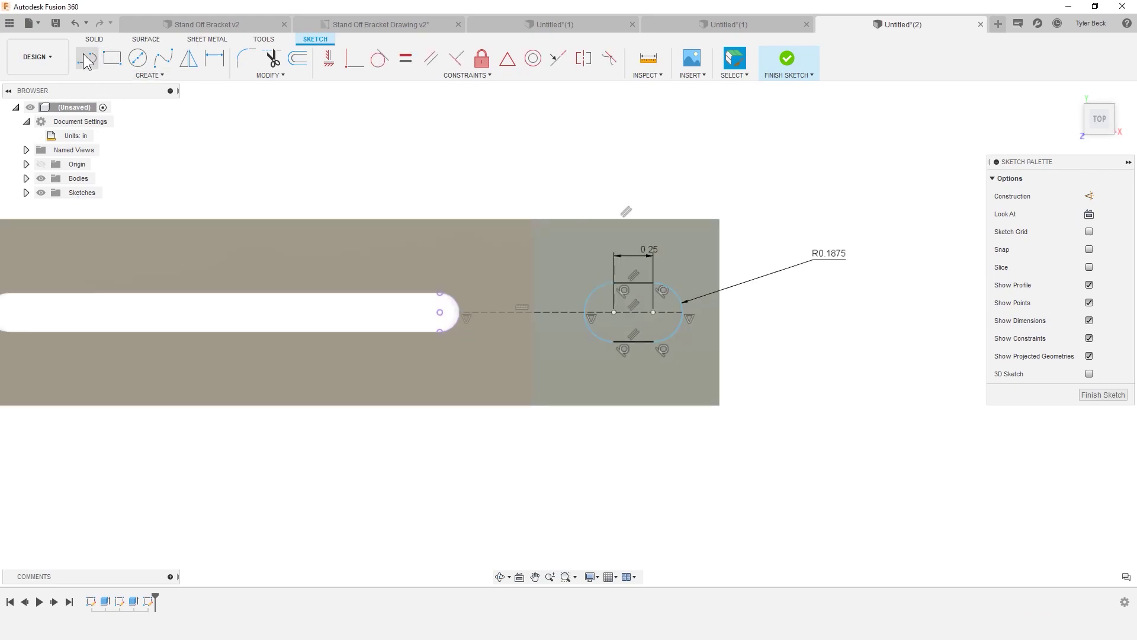
left_click(634, 284)
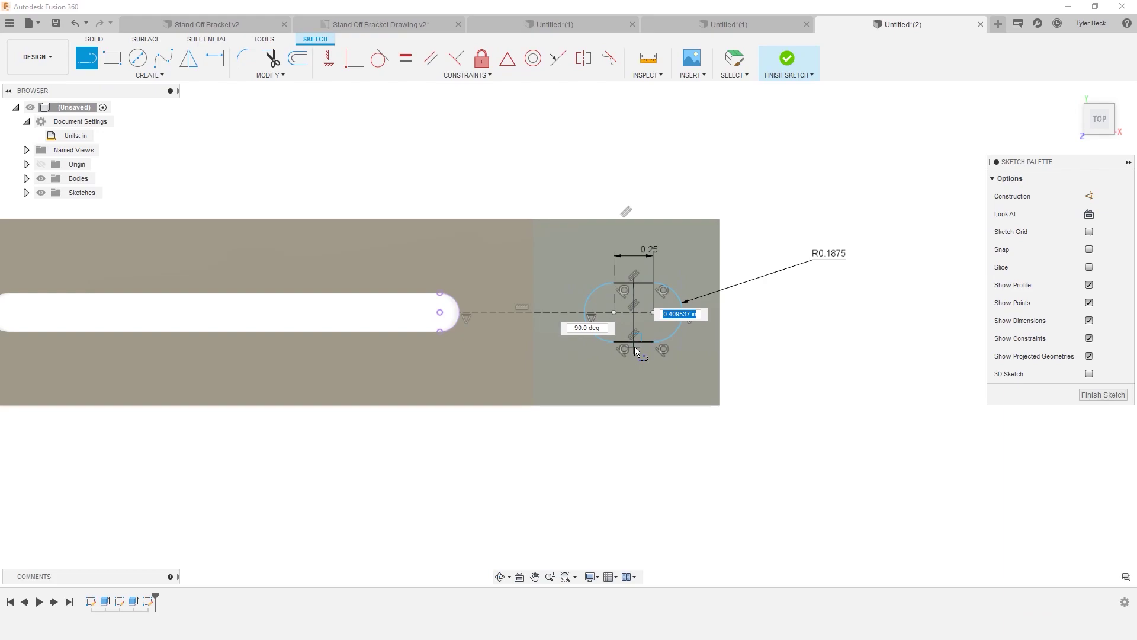
left_click(634, 346)
key("Escape")
left_click(635, 290)
key("x")
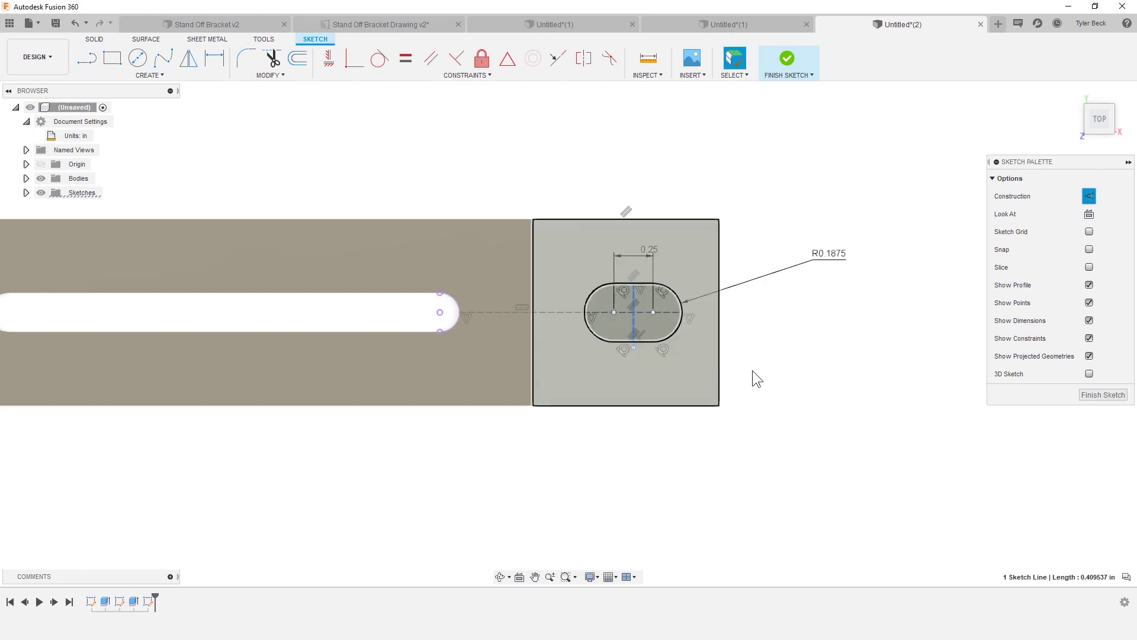
scroll(536, 415, "down", 1)
scroll(537, 410, "down", 2)
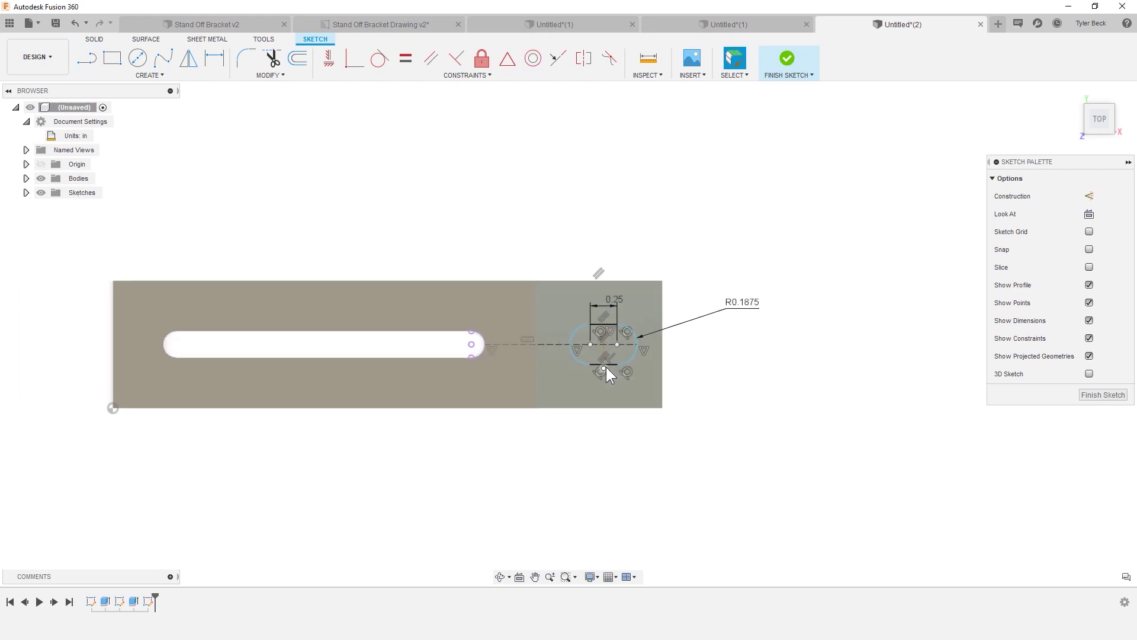
left_click(603, 365)
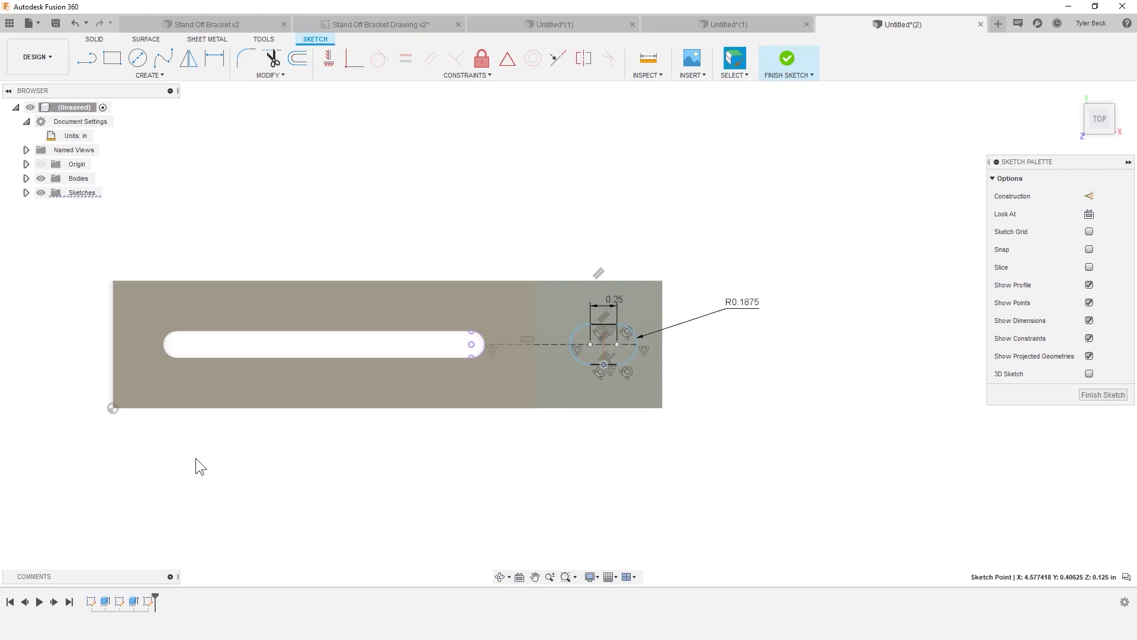
Step: Draw a vertical construction line at the plate's left edge
left_click(87, 57)
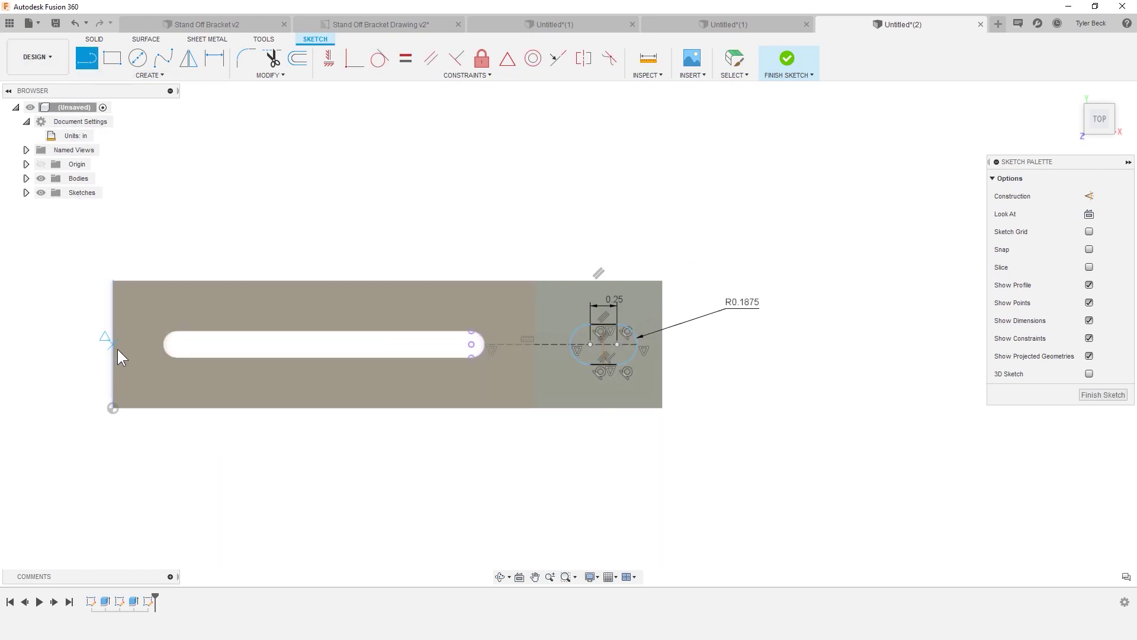
left_click(113, 406)
left_click(115, 246)
key("Escape")
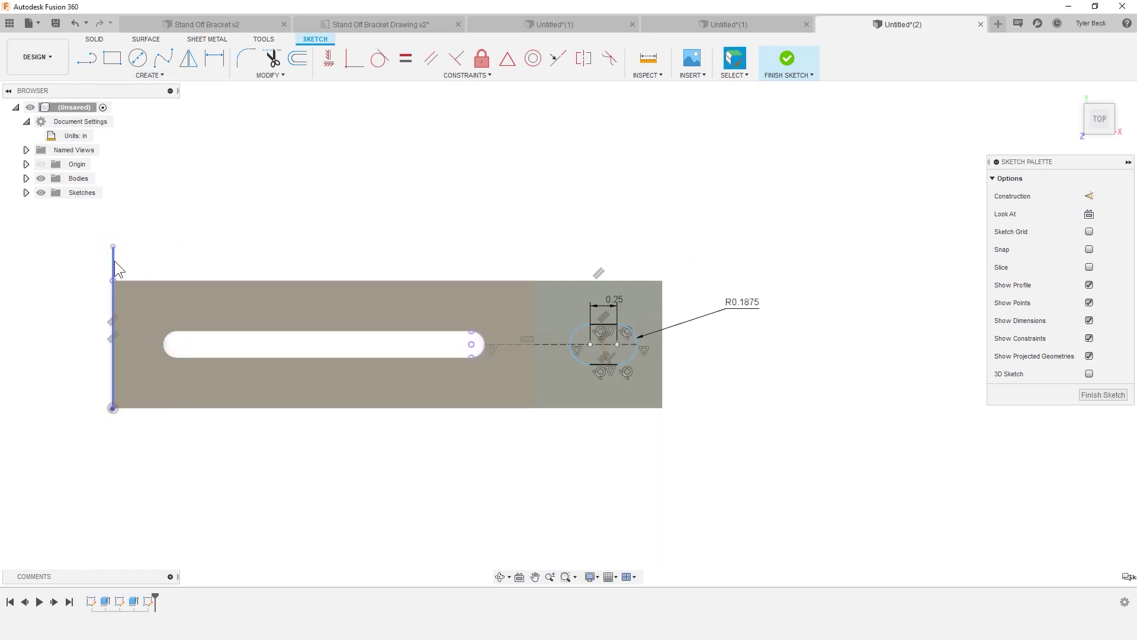
left_click(114, 261)
key("x")
Step: Dimension the foot slot line from the left-edge line as a Ø9 1/16 diameter
key("d")
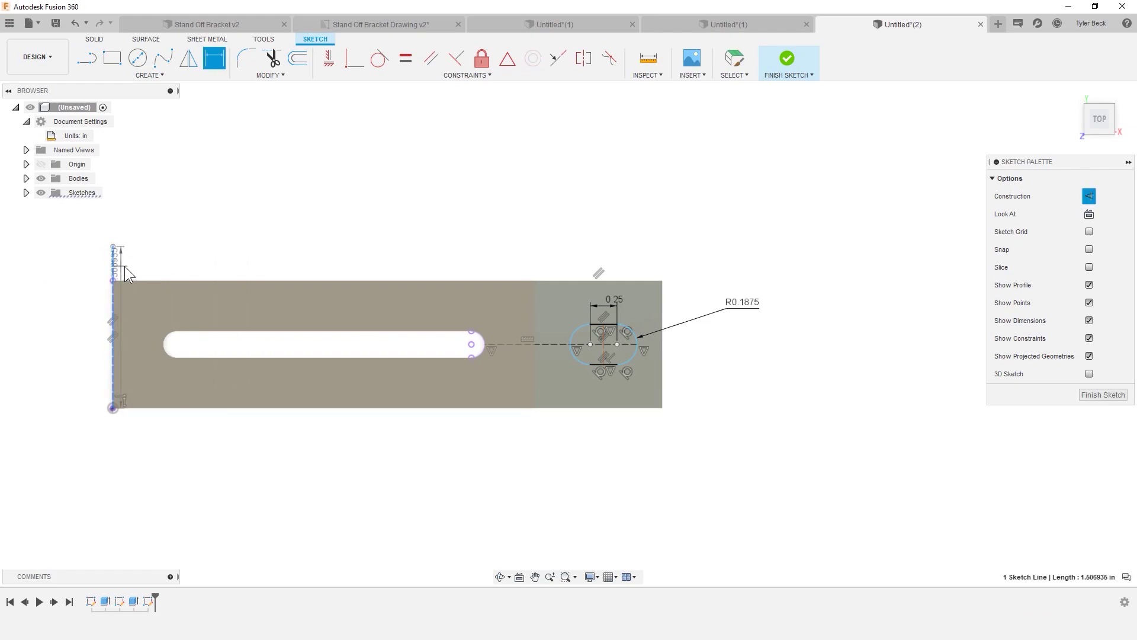
left_click(603, 356)
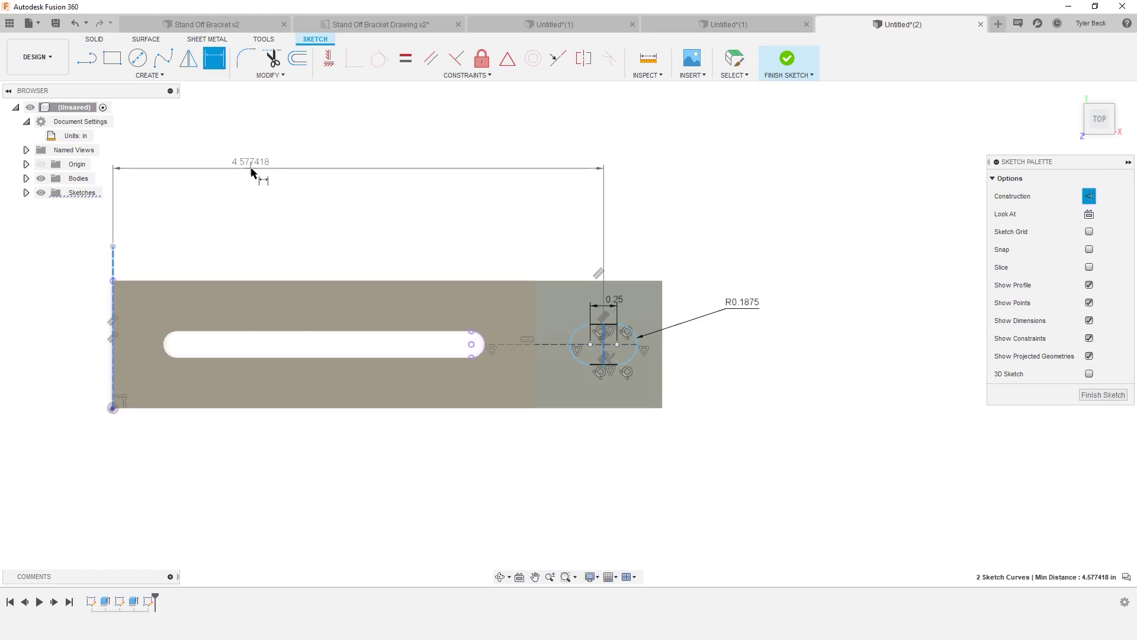
right_click(252, 172)
left_click(252, 239)
scroll(264, 241, "down", 1)
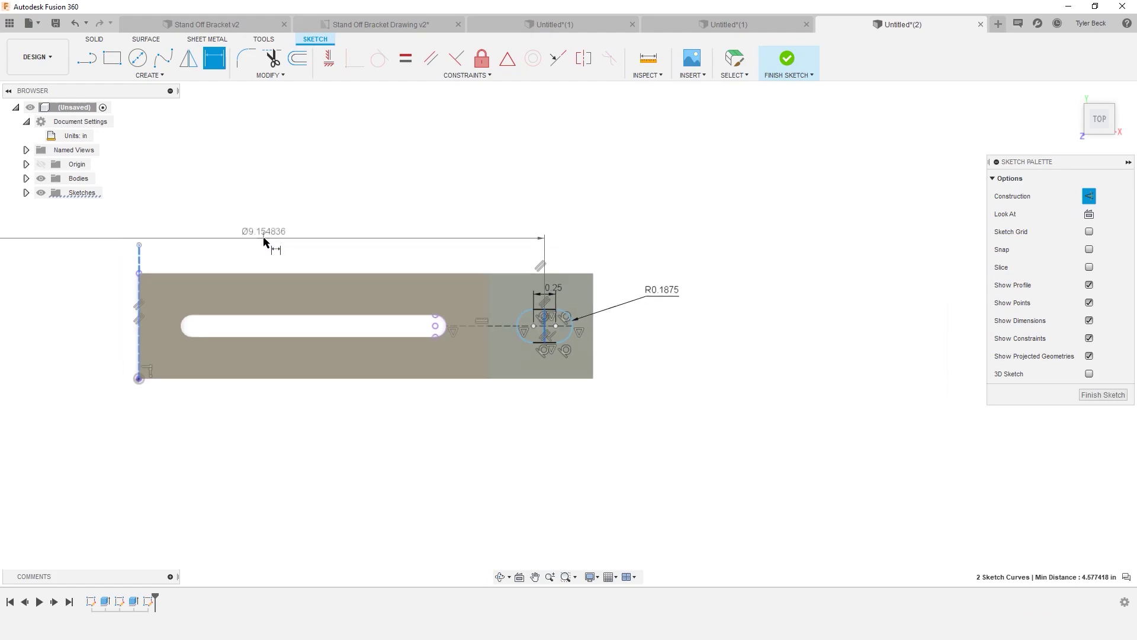
scroll(264, 241, "down", 1)
left_click(236, 209)
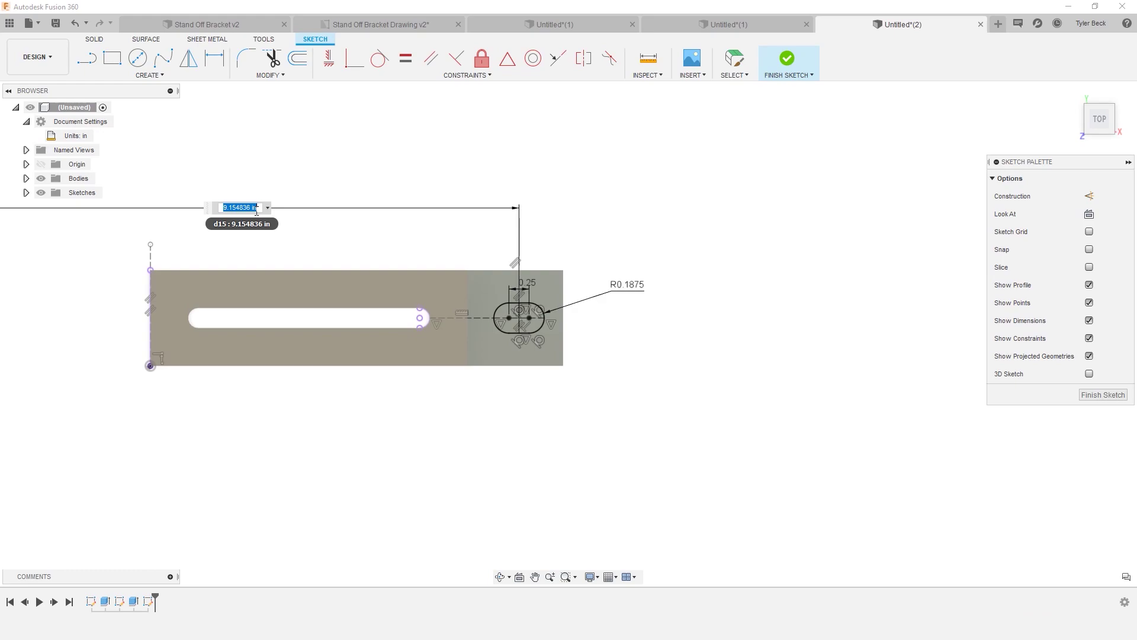
type("9 1/16")
key("Return")
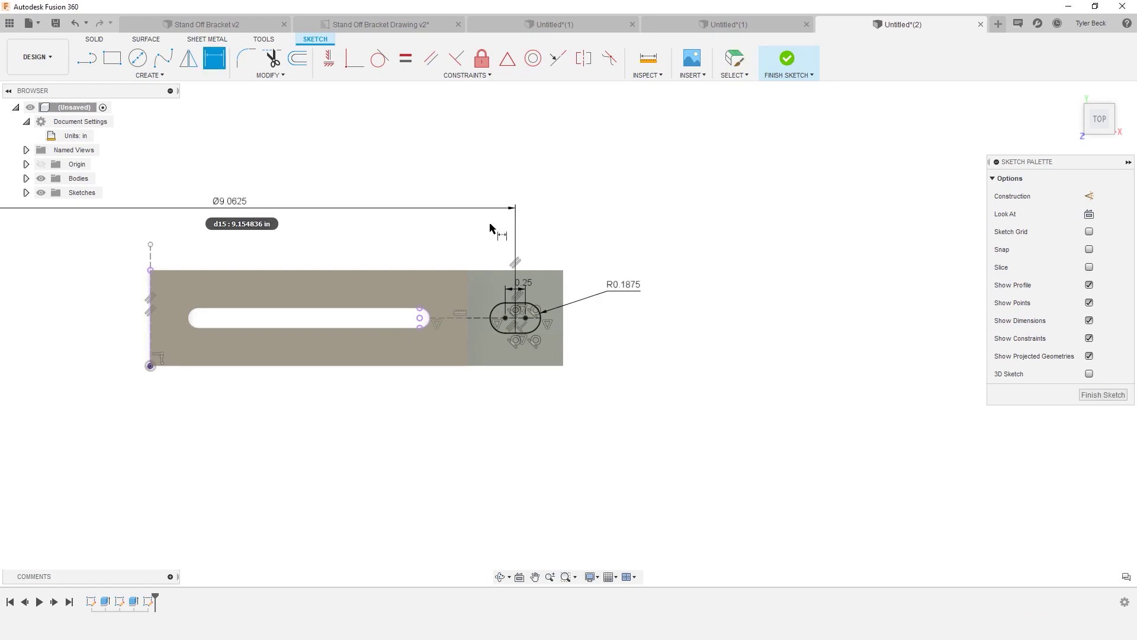
Step: Extrude the foot slot profile as a one-direction cut through all material
key("e")
left_click(516, 318)
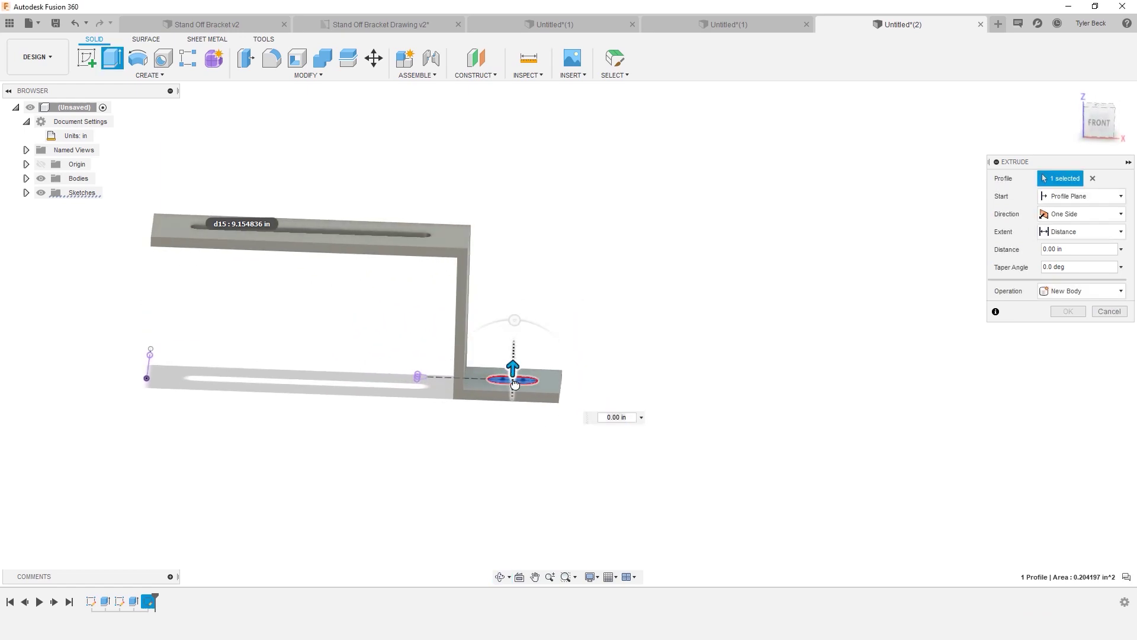
left_click_drag(513, 366, 510, 460)
left_click(1057, 215)
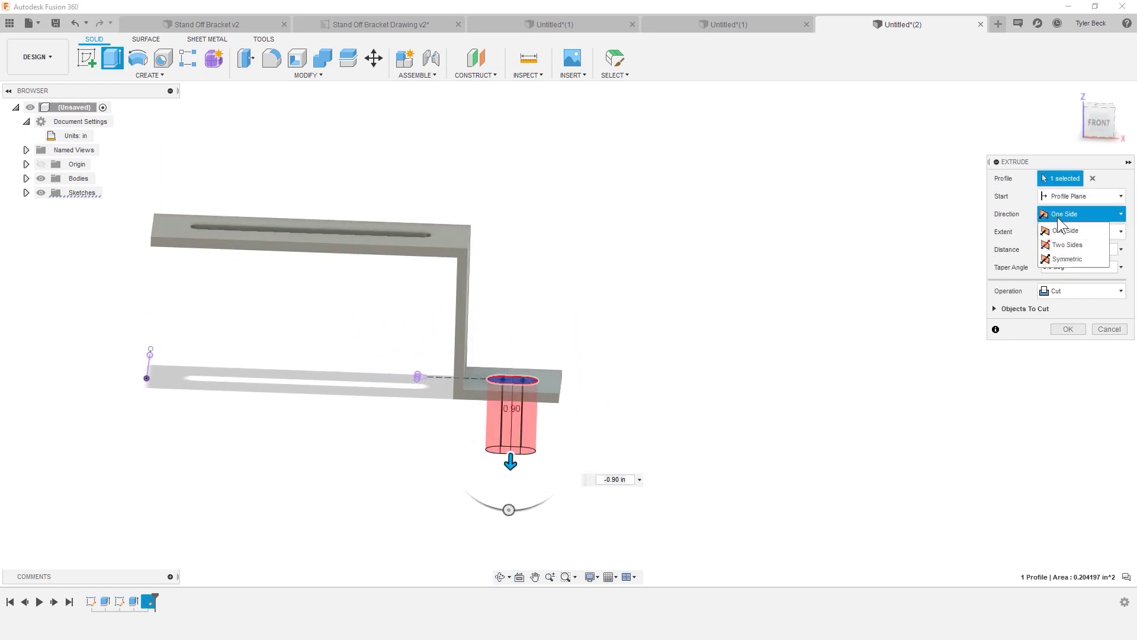
left_click(1067, 232)
left_click(1061, 272)
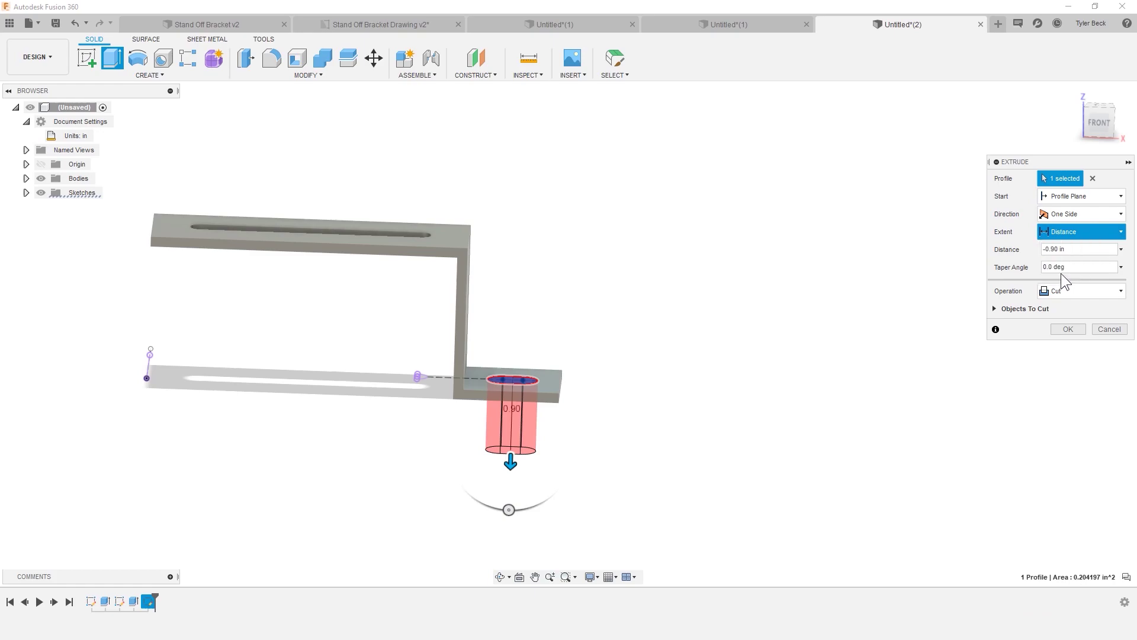
left_click(1065, 329)
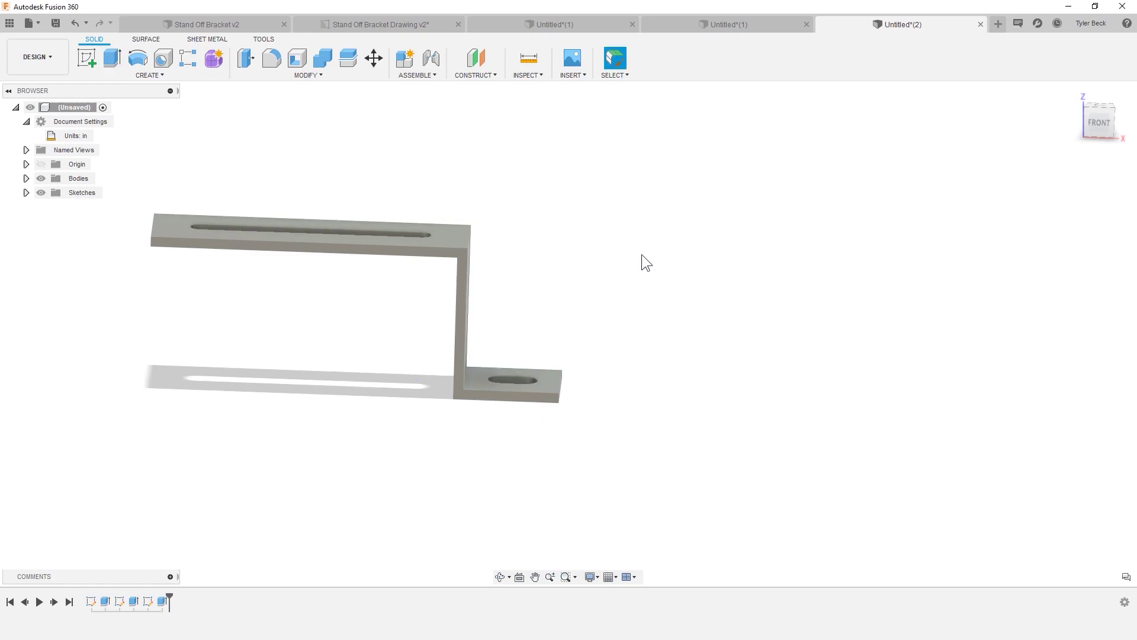
Step: Start a Mirror of the bracket body with the object type set to Bodies
middle_click_drag(681, 287, 715, 297, "shift")
type("smirro")
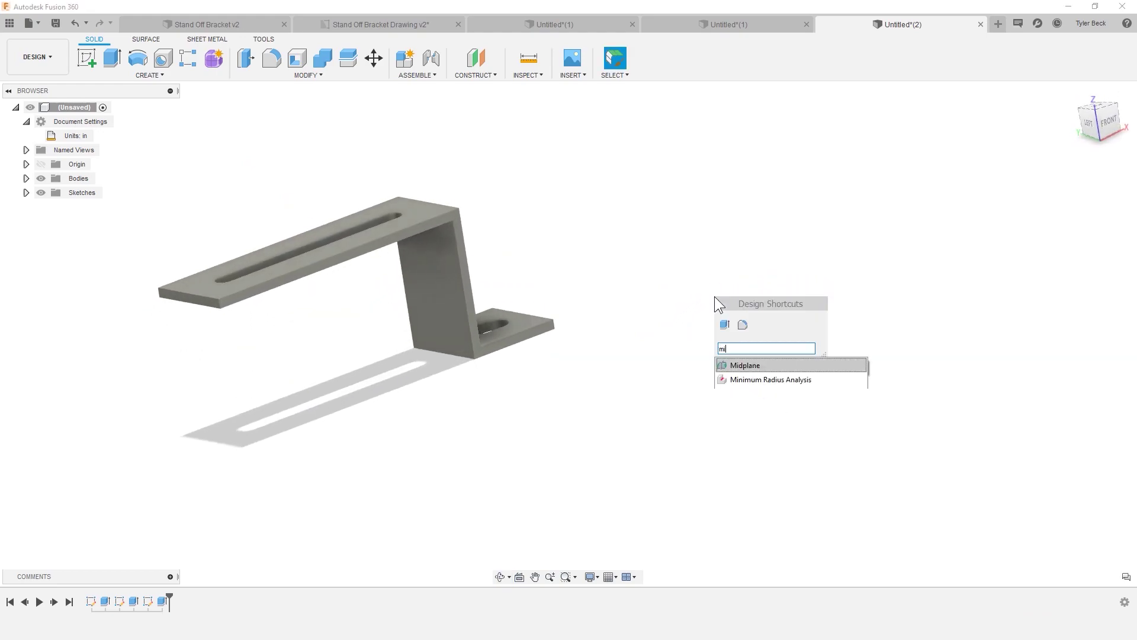
left_click(743, 366)
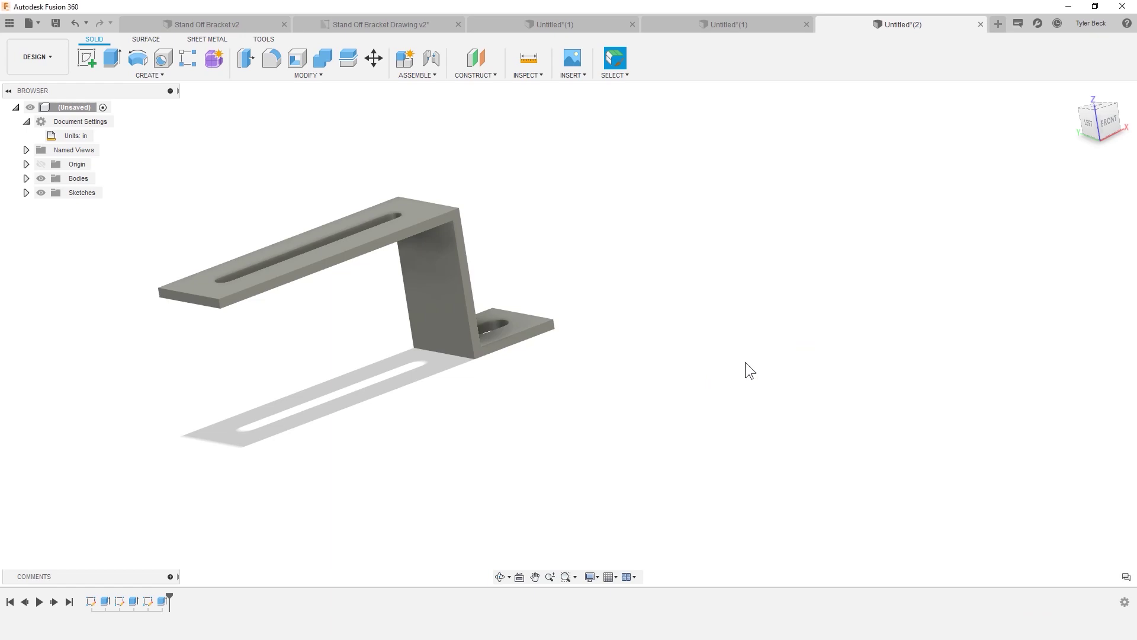
mouse_move(427, 284)
middle_mouse_down("shift")
mouse_move(528, 279)
mouse_move(414, 236)
mouse_move(439, 290)
middle_mouse_up("shift")
left_click(442, 293)
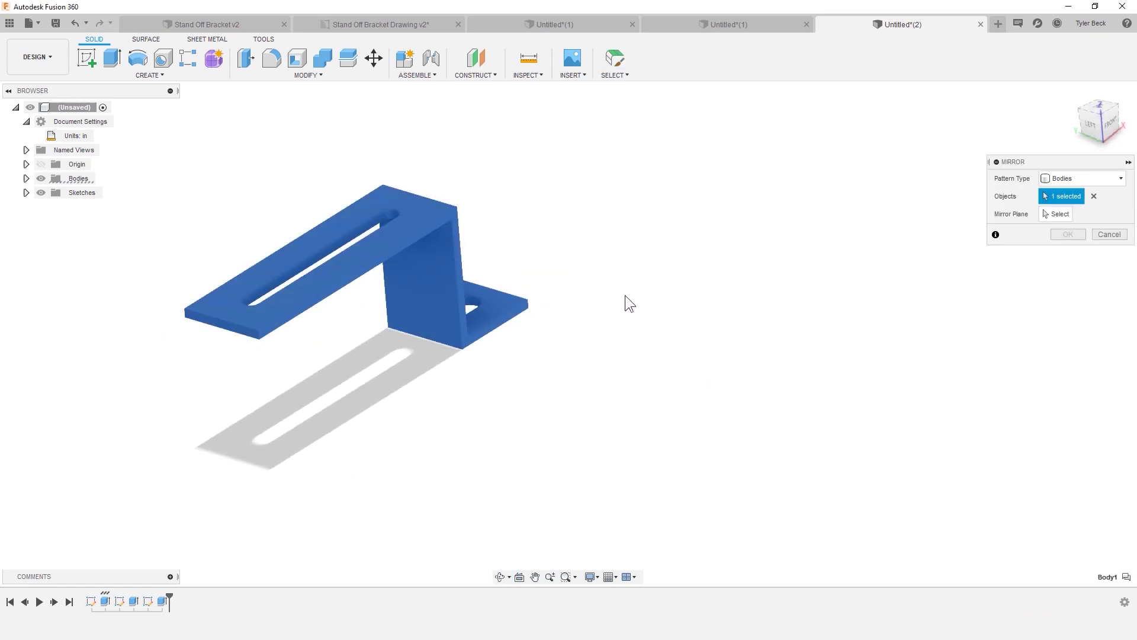
left_click(1064, 178)
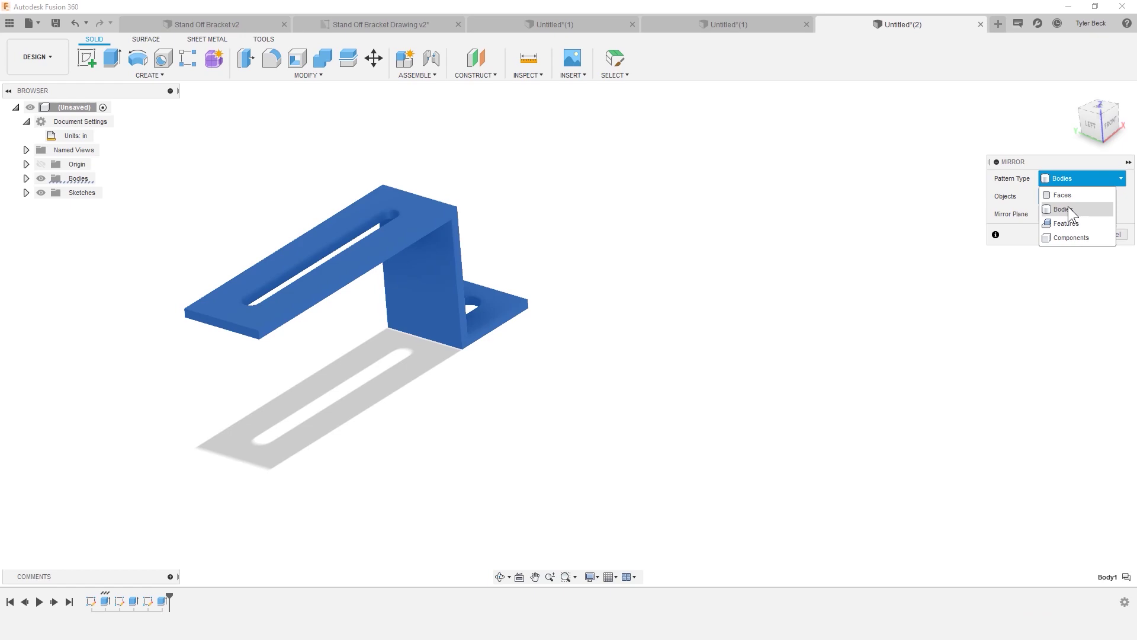
left_click(1066, 209)
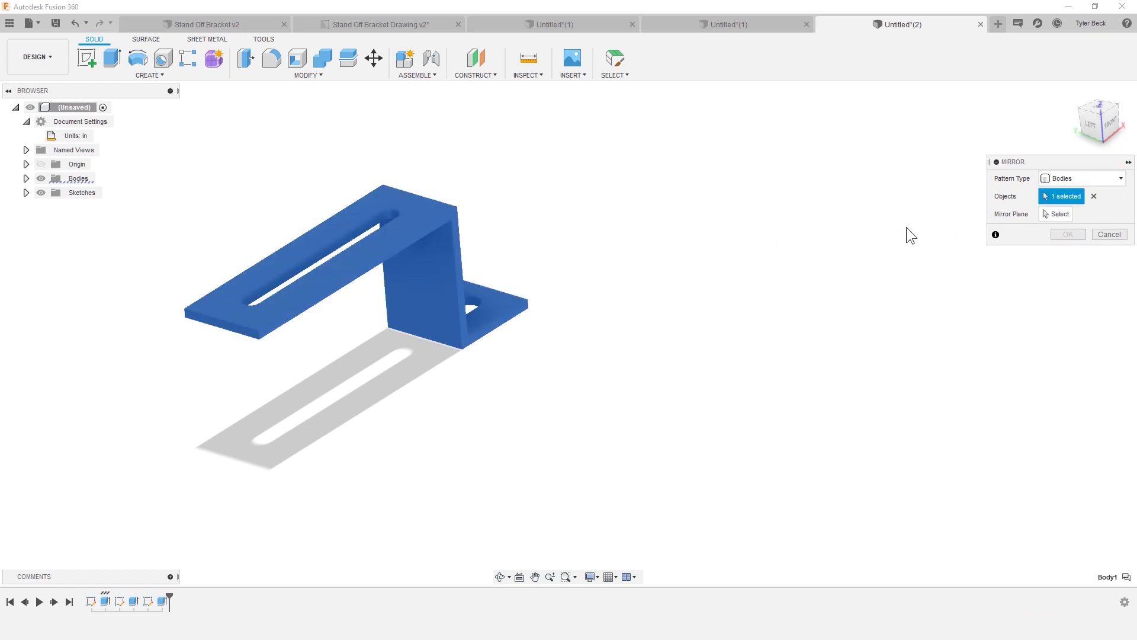
Step: Use the top plate's end face as the mirror plane and create the second half
middle_click_drag(357, 308, 261, 307, "shift")
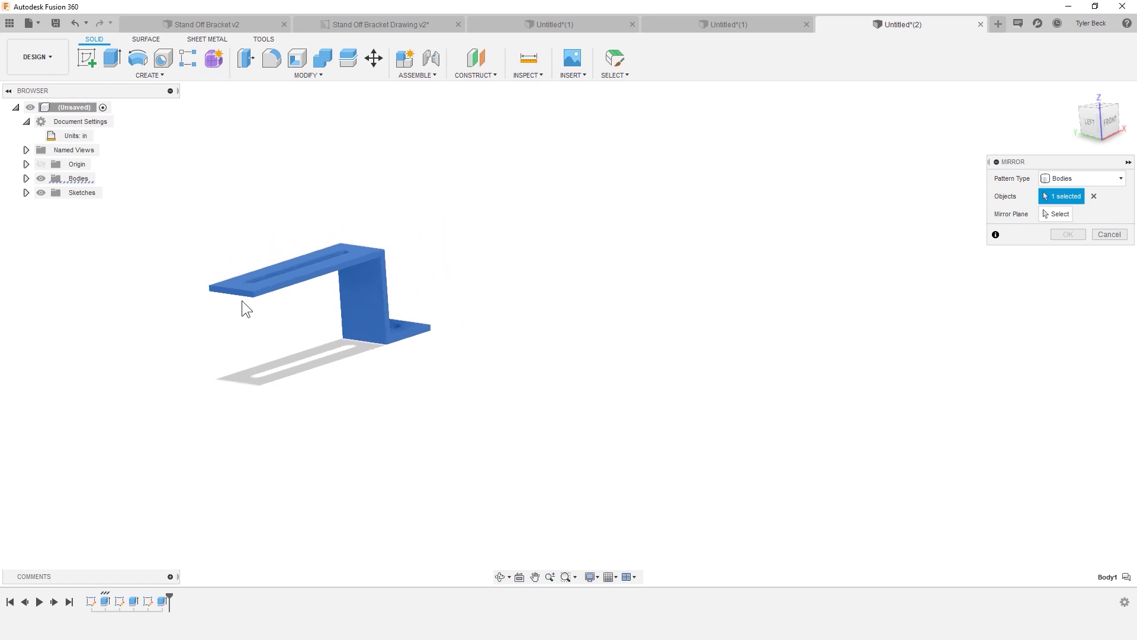
scroll(236, 292, "up", 3)
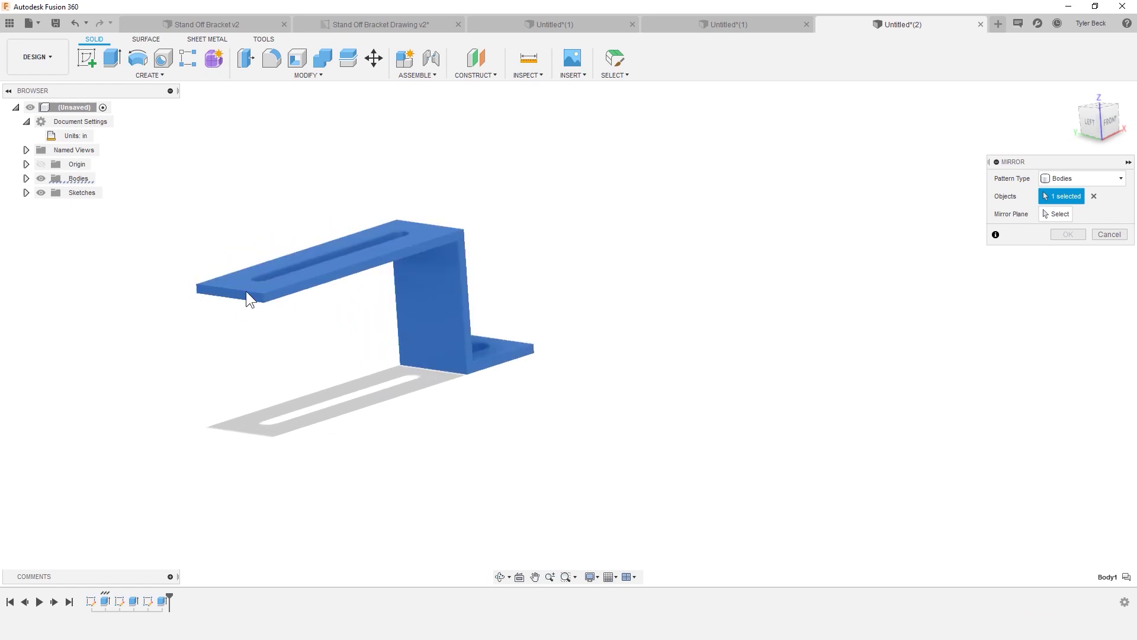
left_click(1051, 214)
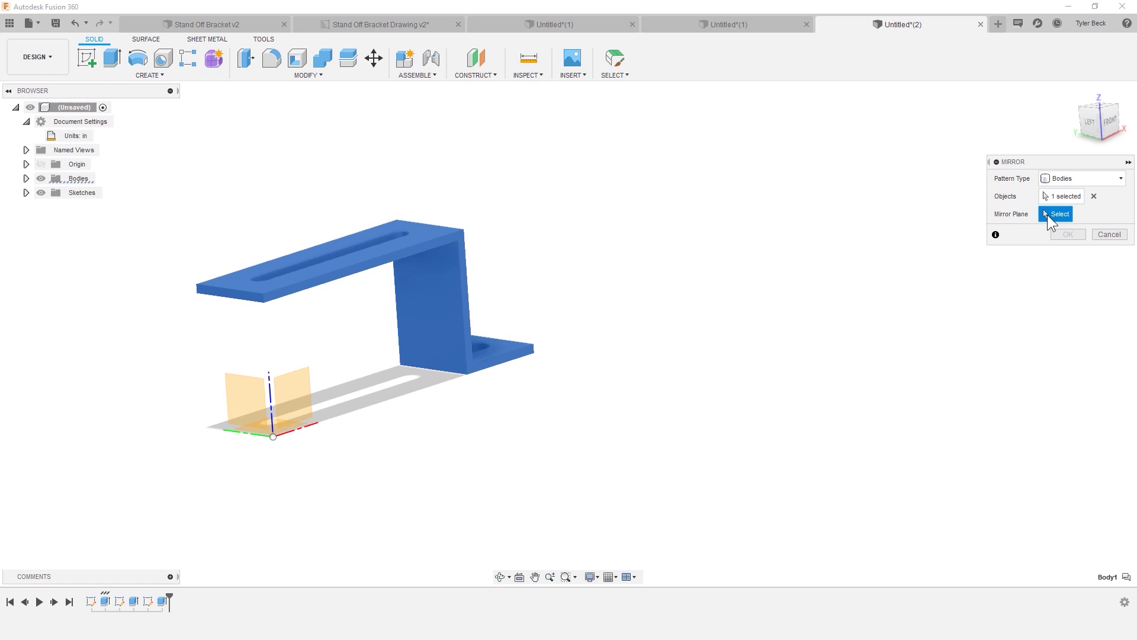
left_click(219, 289)
scroll(422, 310, "down", 3)
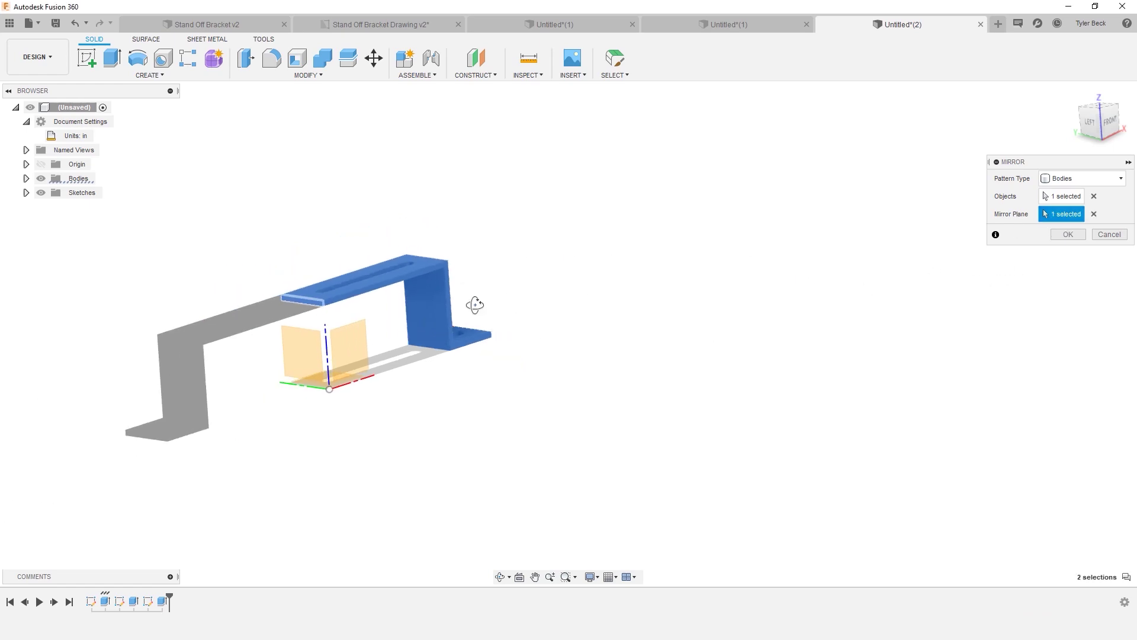
middle_click_drag(474, 305, 447, 356, "shift")
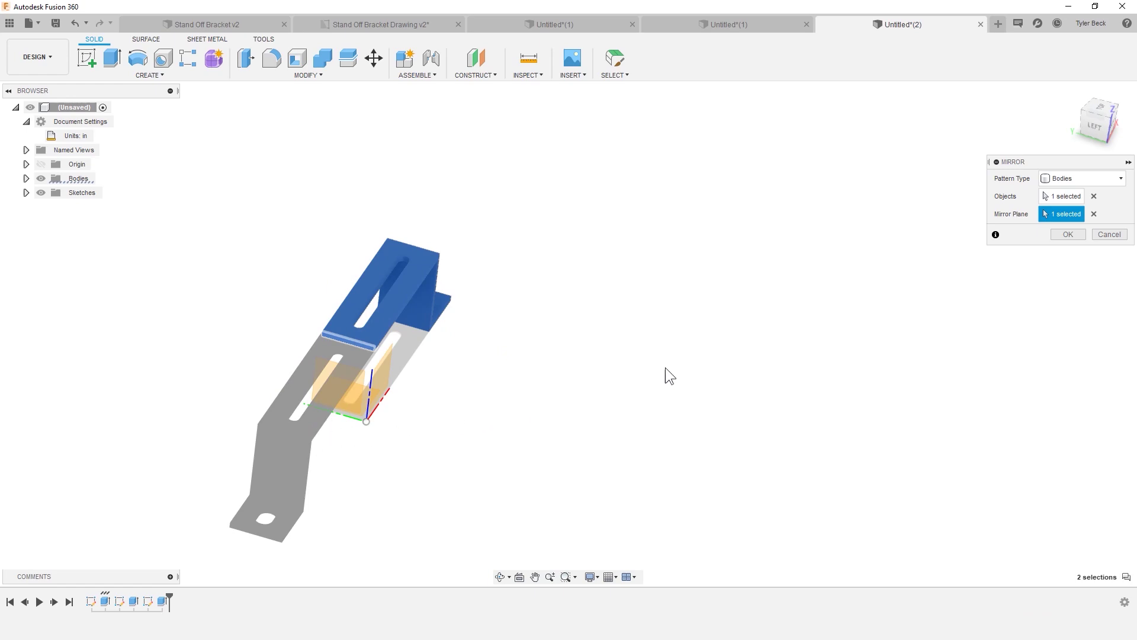
left_click(1067, 234)
middle_click_drag(787, 261, 446, 293, "shift")
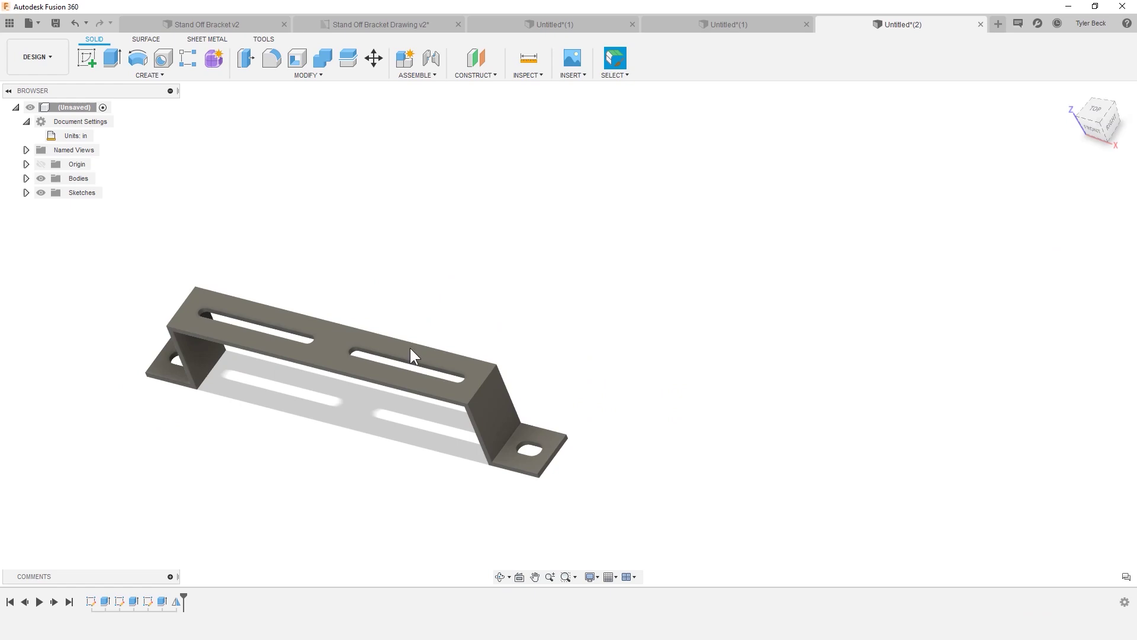
Step: Expand the Bodies list and make a first, abandoned Combine attempt on the two halves
scroll(322, 360, "up", 8)
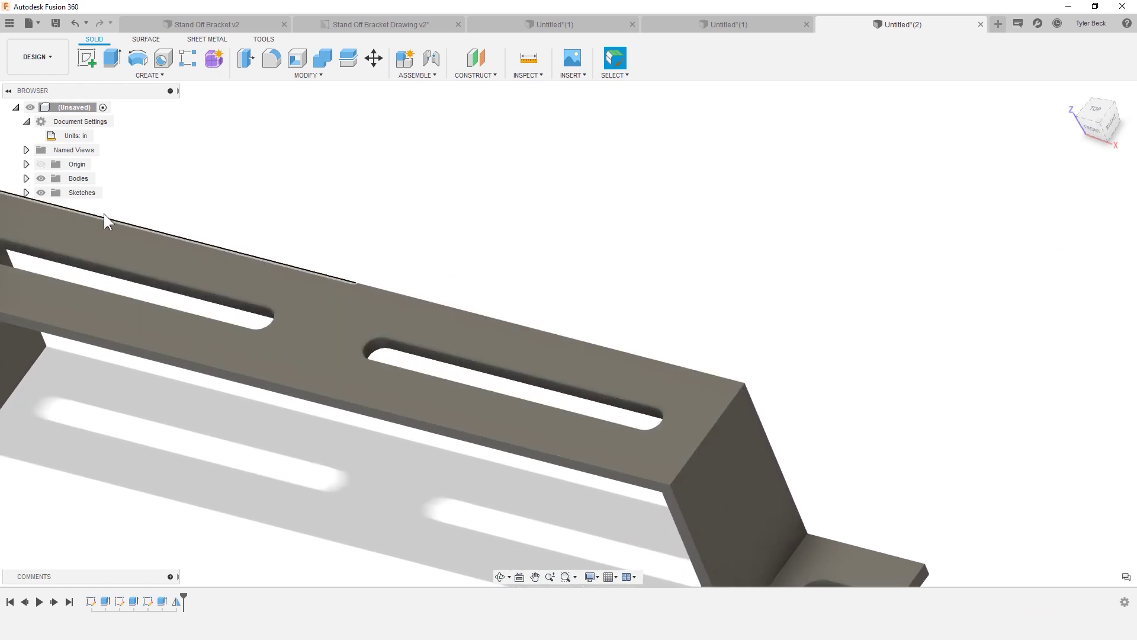
left_click(26, 178)
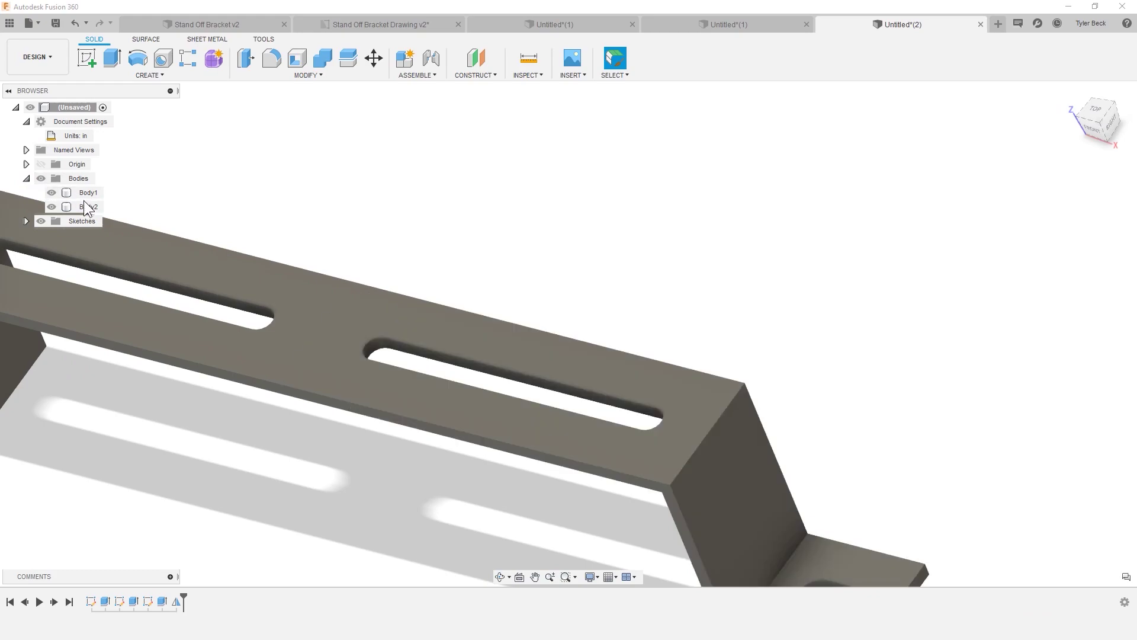
scroll(577, 300, "down", 5)
middle_click_drag(578, 299, 437, 194, "shift")
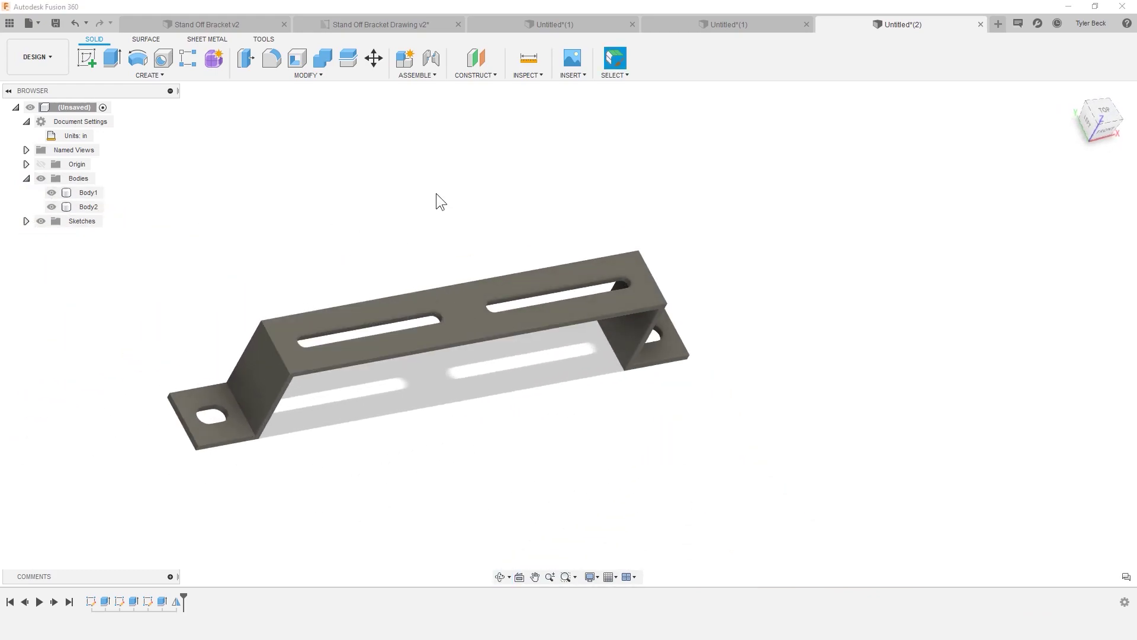
type("scom")
key("Return")
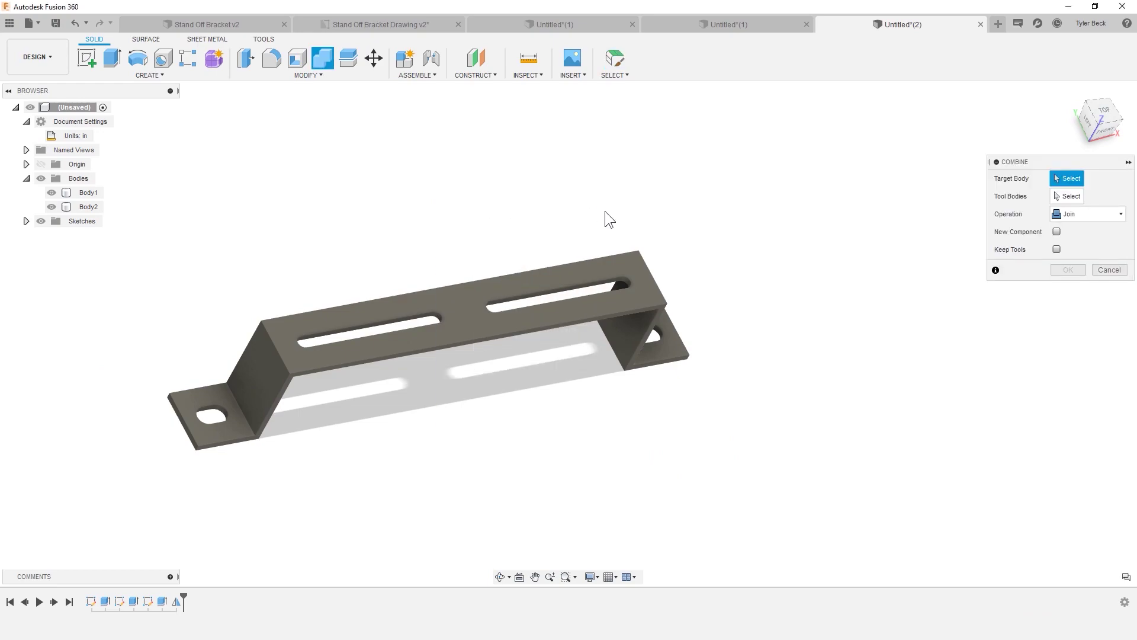
left_click(532, 277)
left_click(448, 309)
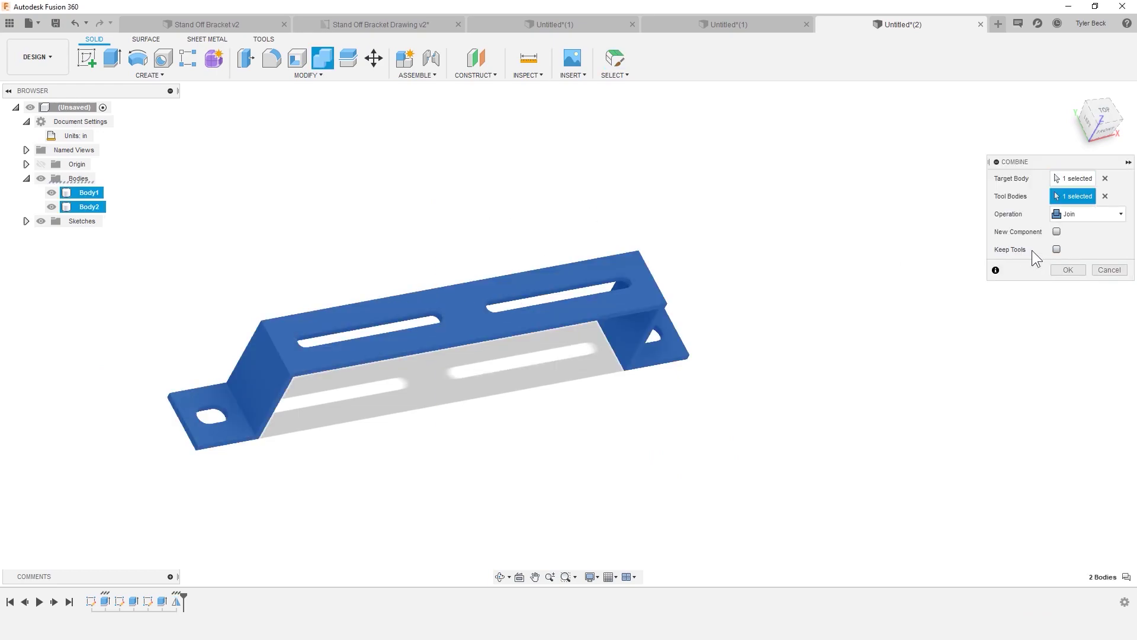
key("Return")
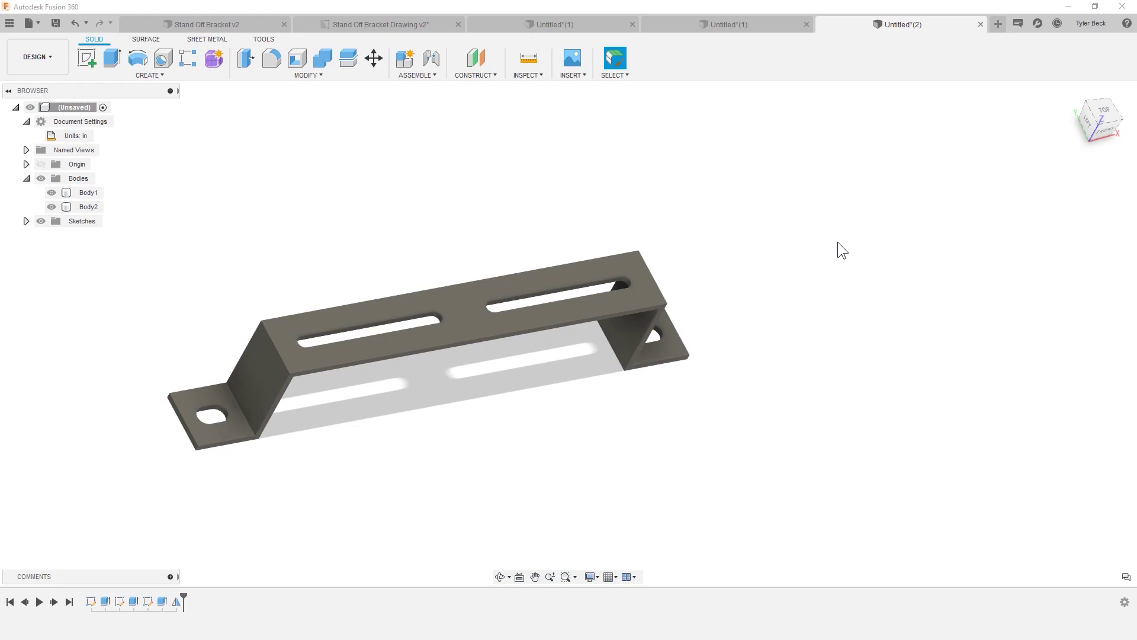
Step: Combine the right half as target and left half as tool with Join
type("s")
type("comb")
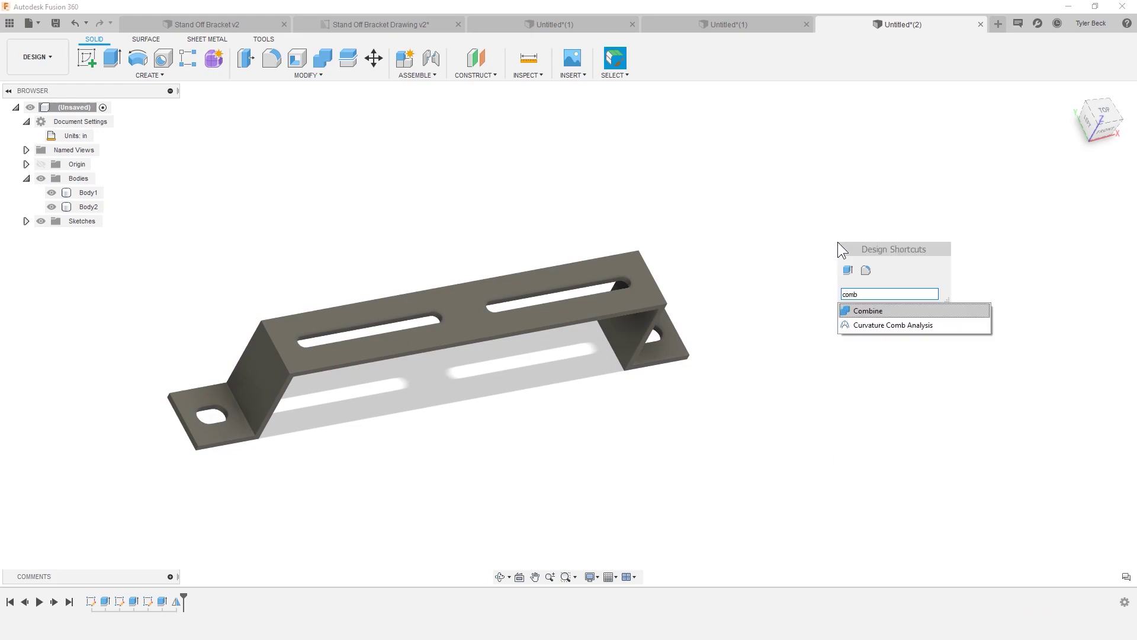
key("Return")
left_click(628, 296)
left_click(436, 325)
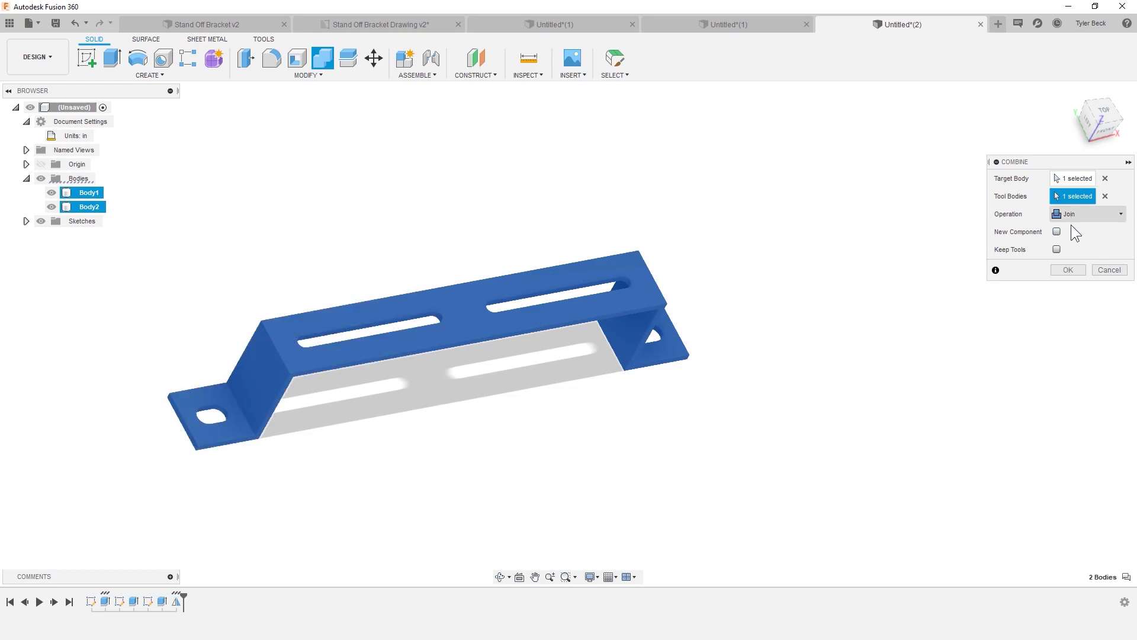
left_click(1068, 270)
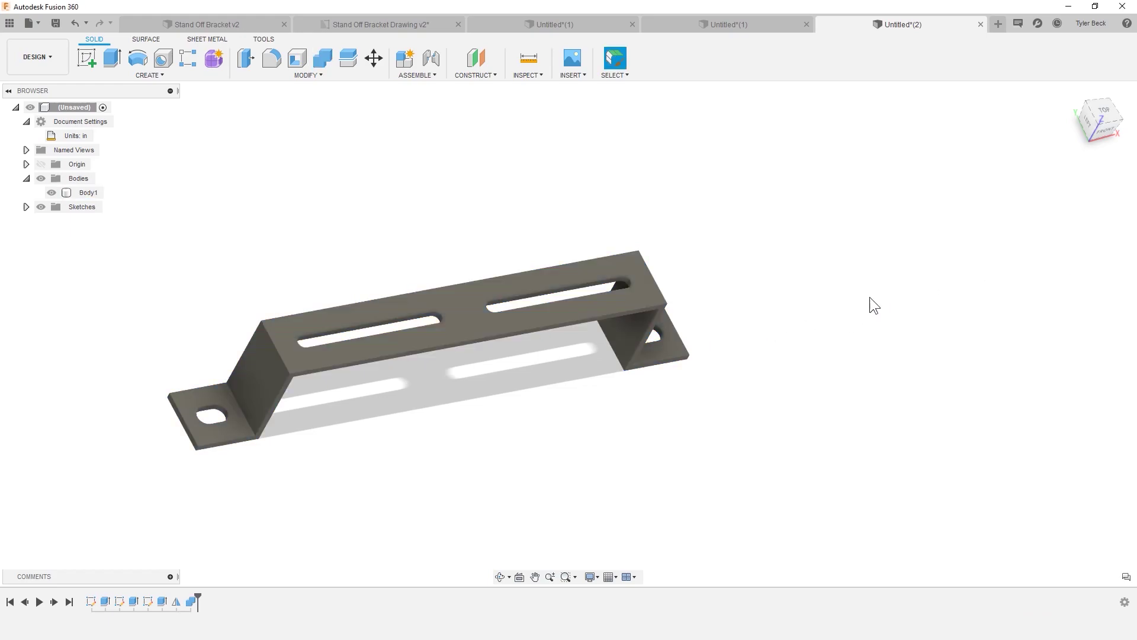
middle_click_drag(626, 446, 927, 183, "shift")
left_click(1073, 92)
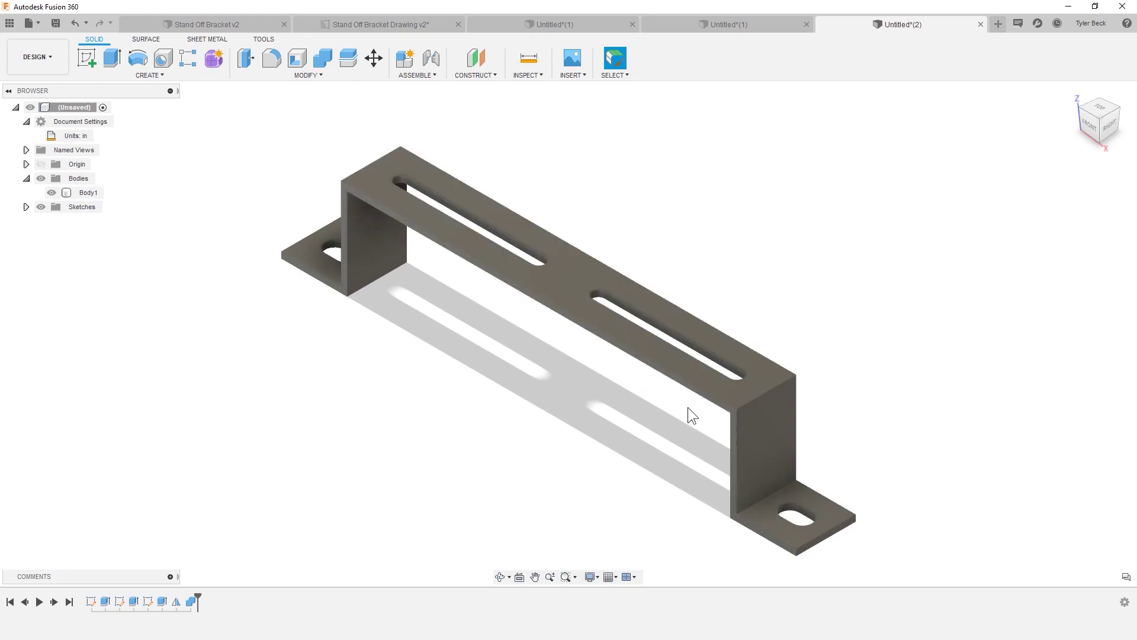
left_click(1090, 125)
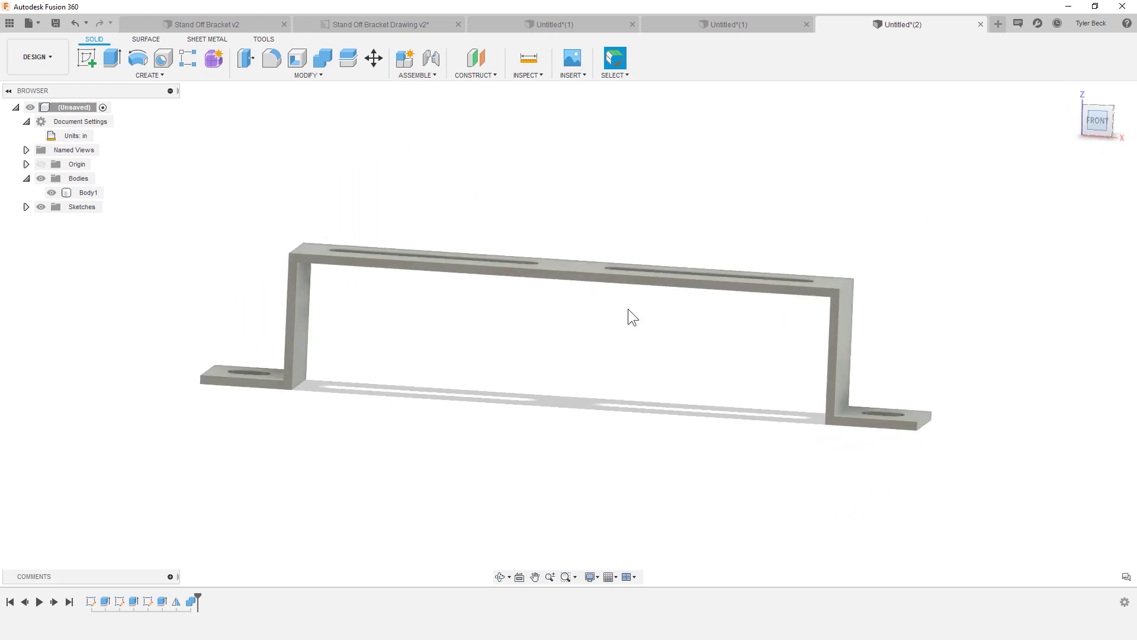
left_click(652, 268)
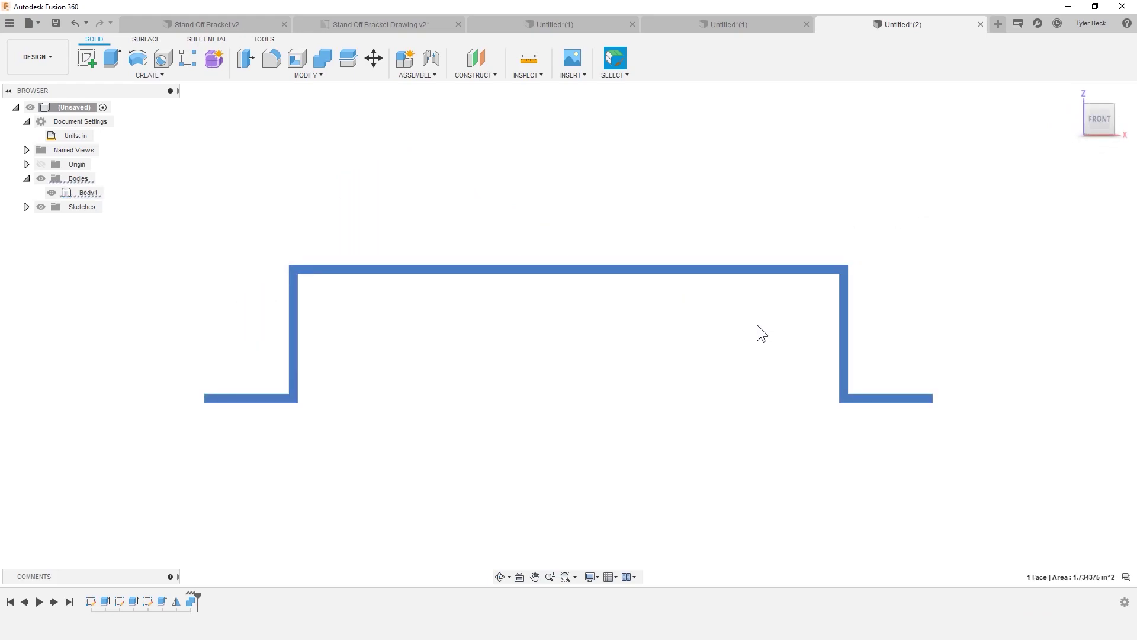
middle_click_drag(757, 325, 685, 324, "shift")
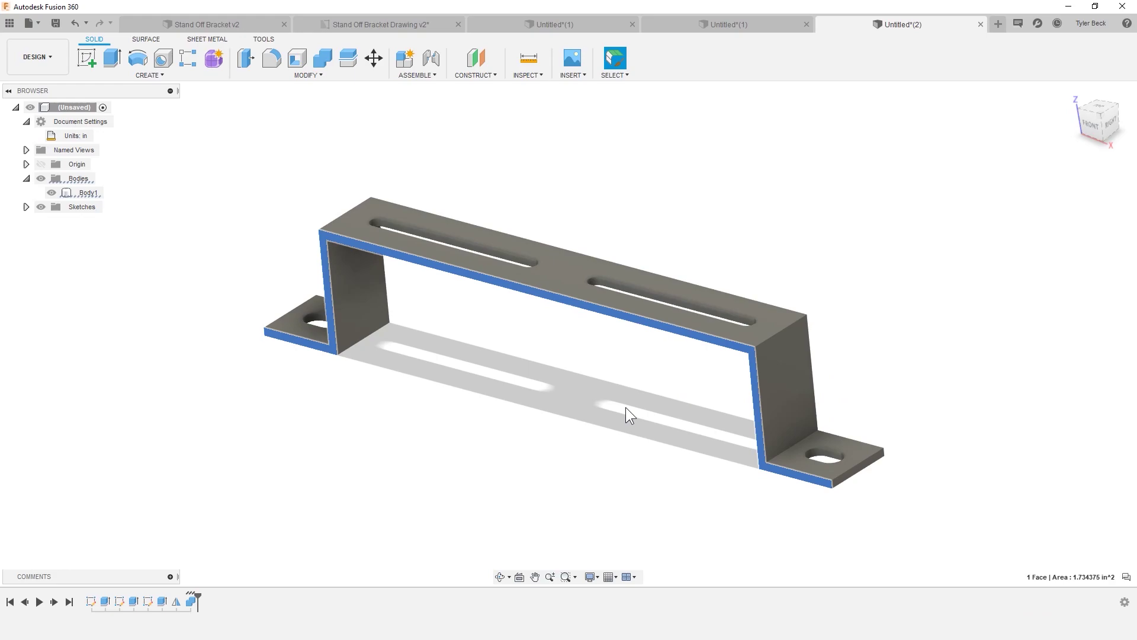
left_click(734, 192)
middle_click_drag(527, 327, 688, 308, "shift")
left_click(554, 272)
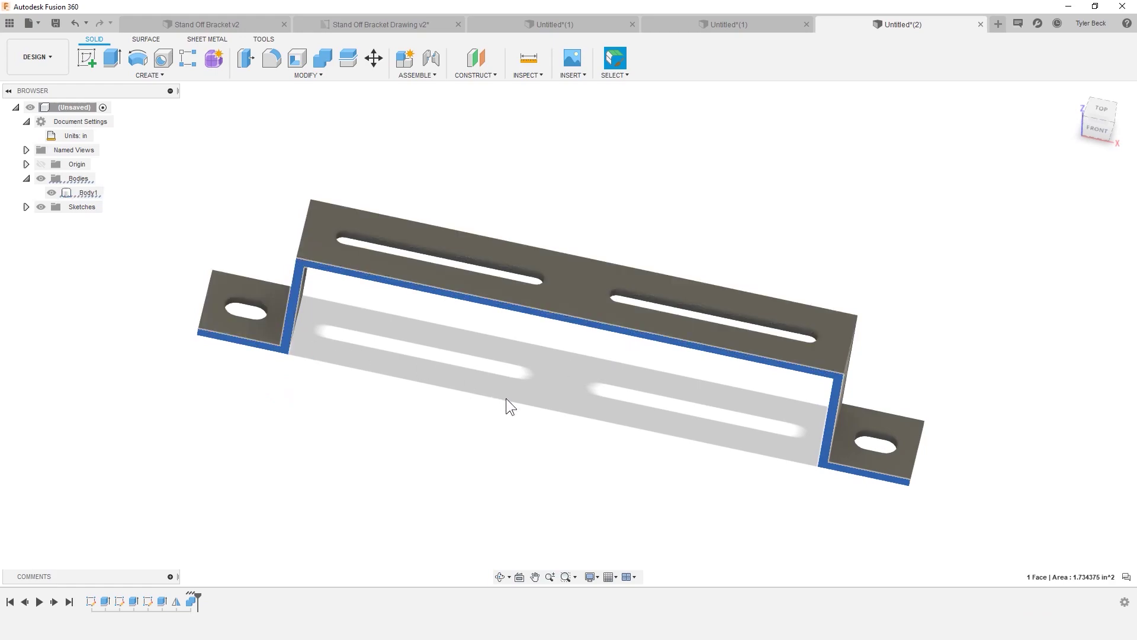
middle_click_drag(713, 389, 685, 405, "shift")
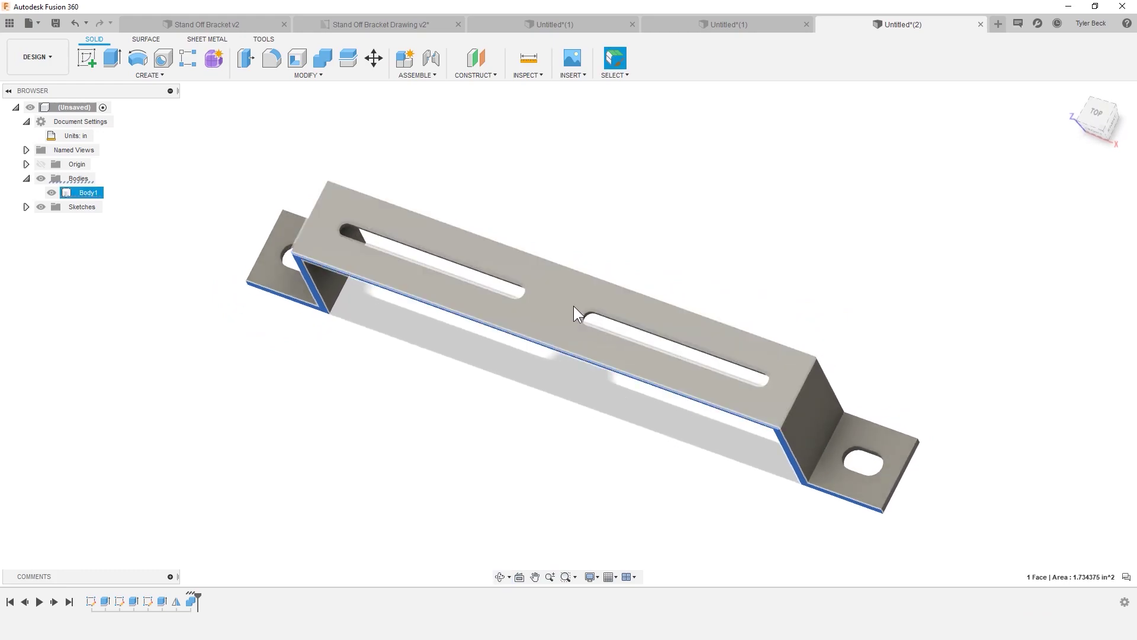